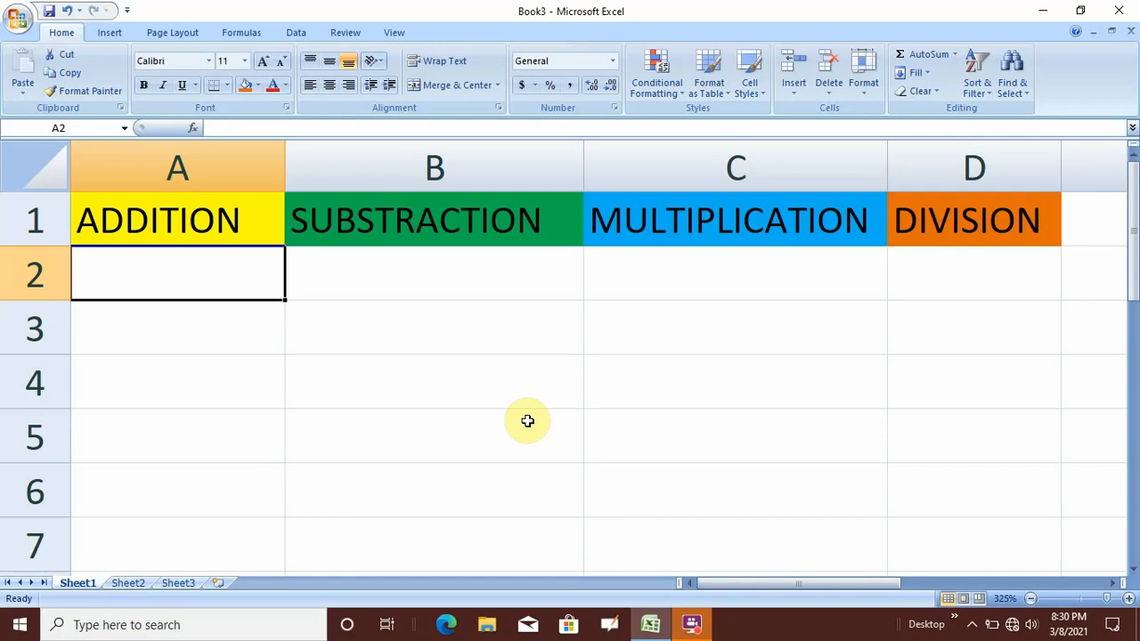
Enter the numbers 9, 90 and 134 in cells A2 to A4 under the ADDITION heading
{"action": "type", "text": "9"}
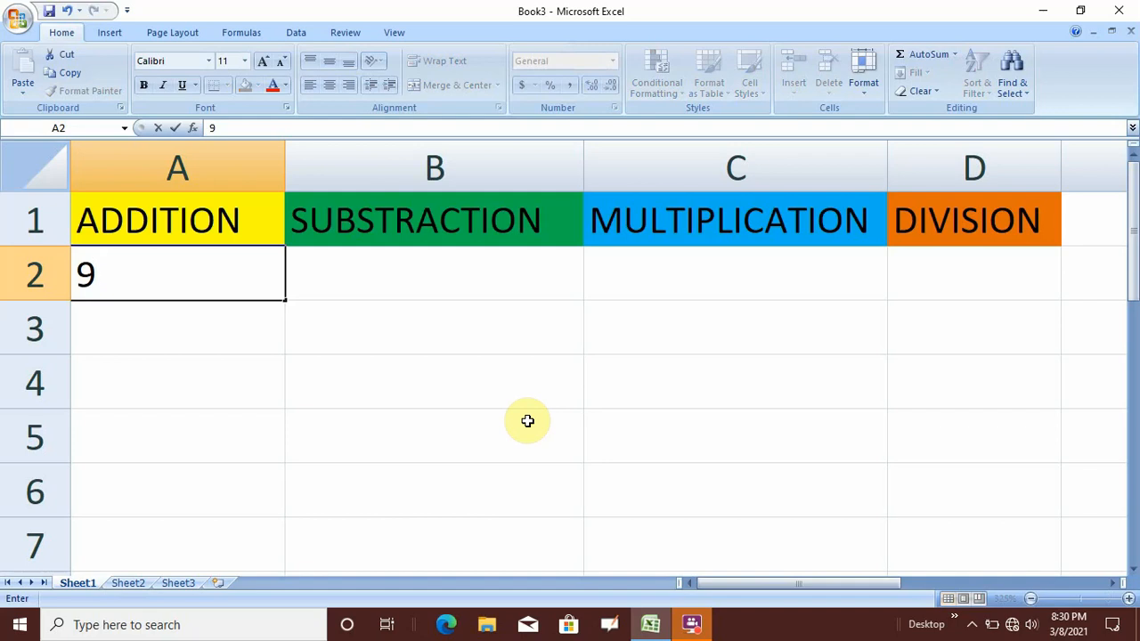
{"action": "key", "text": "Return"}
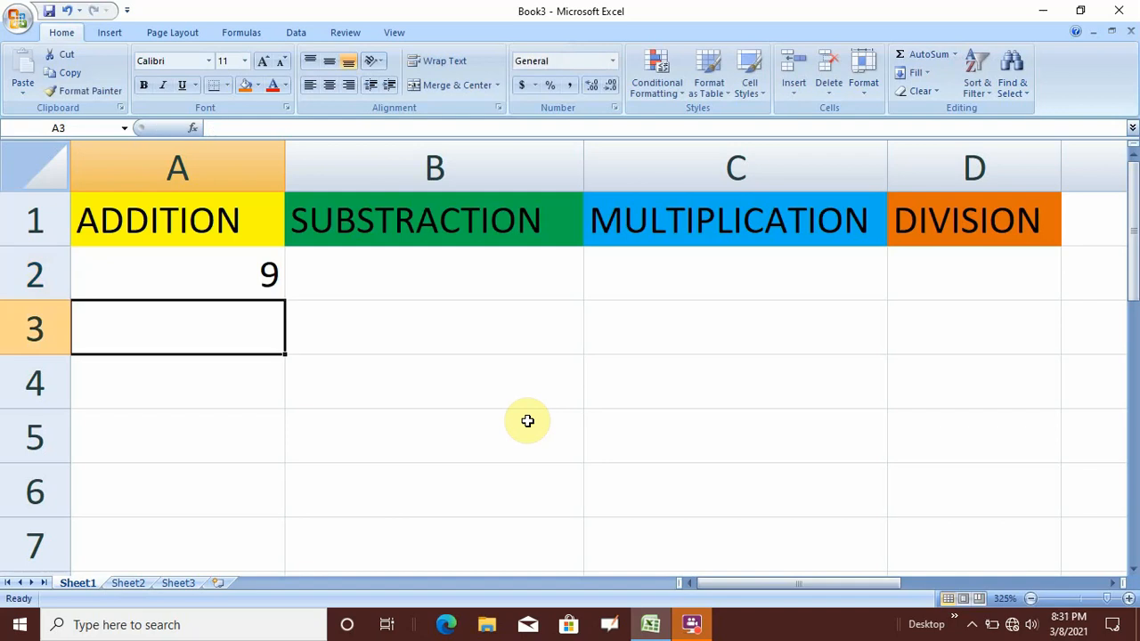
{"action": "type", "text": "90"}
{"action": "key", "text": "Return"}
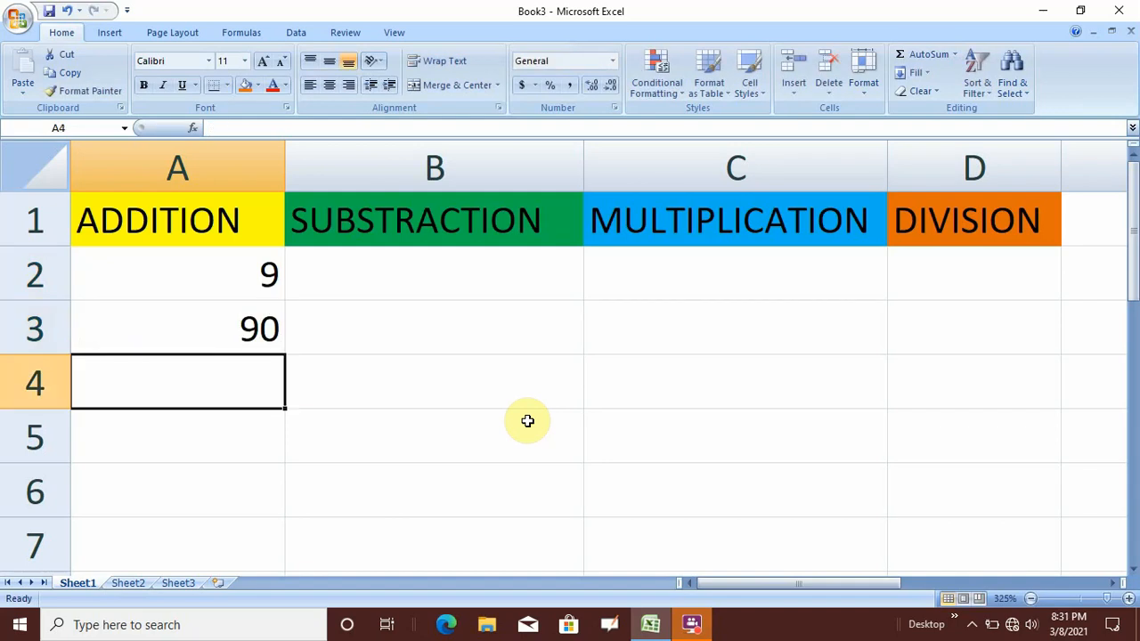
{"action": "type", "text": "134"}
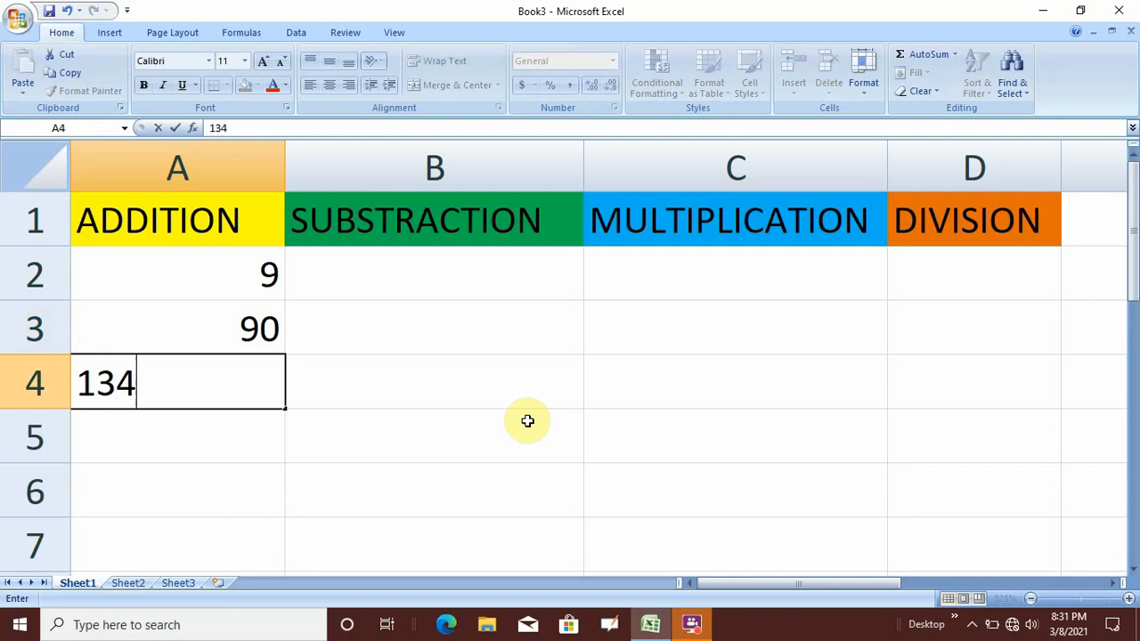
{"action": "key", "text": "Return"}
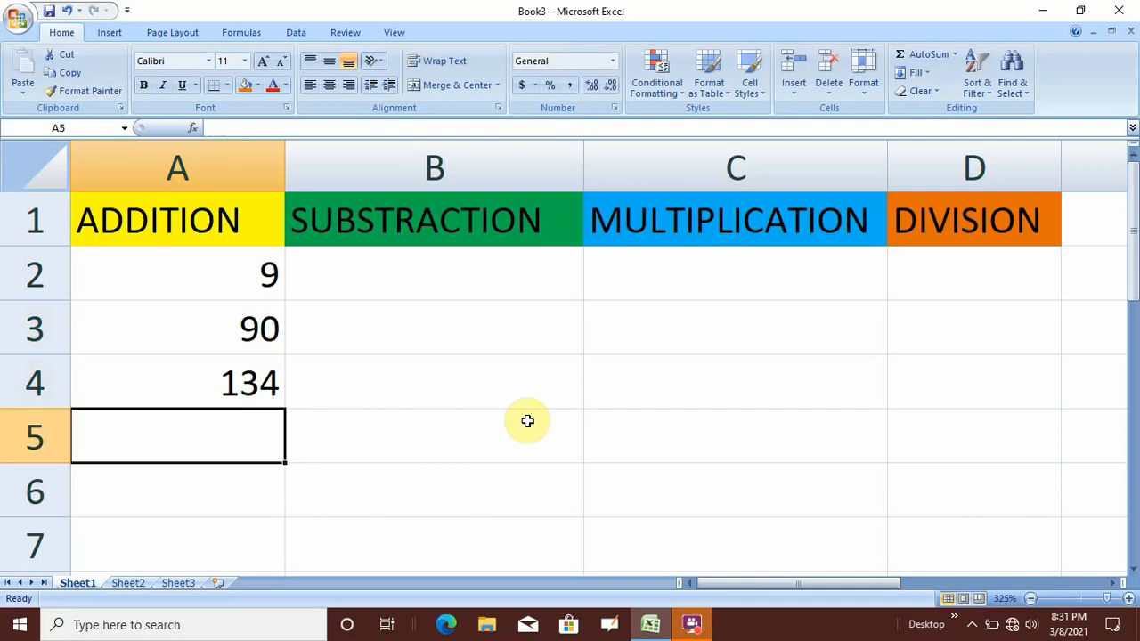
Add up the ADDITION numbers in cell A5 with the formula =SUM(A2:A4) and review the entered formula
{"action": "type", "text": "="}
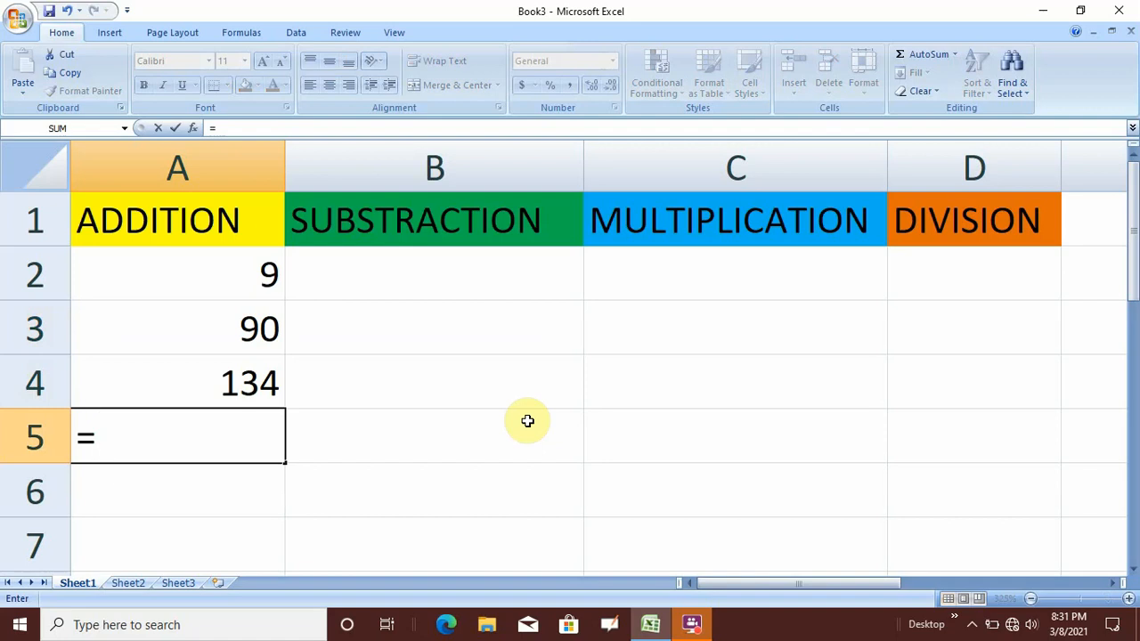
{"action": "type", "text": "SU"}
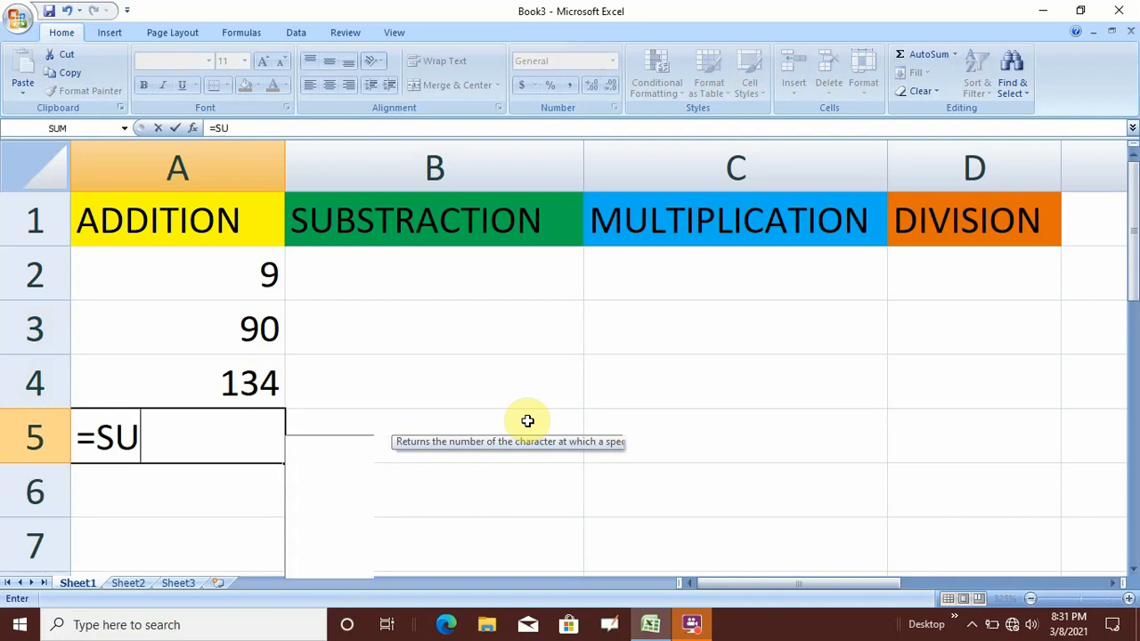
{"action": "type", "text": "M"}
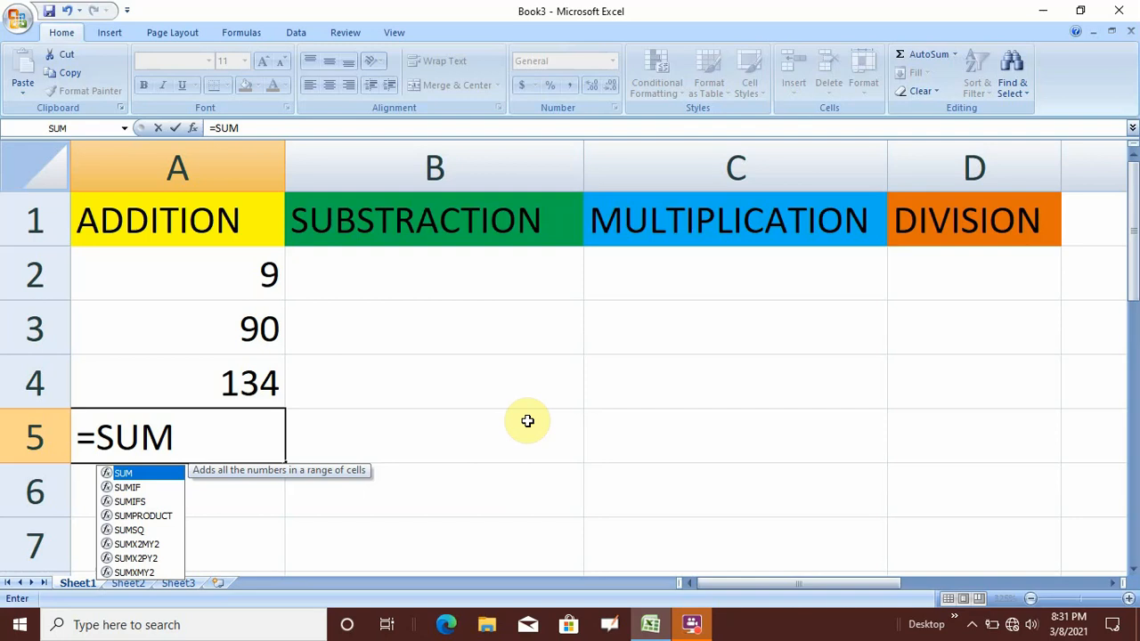
{"action": "type", "text": "("}
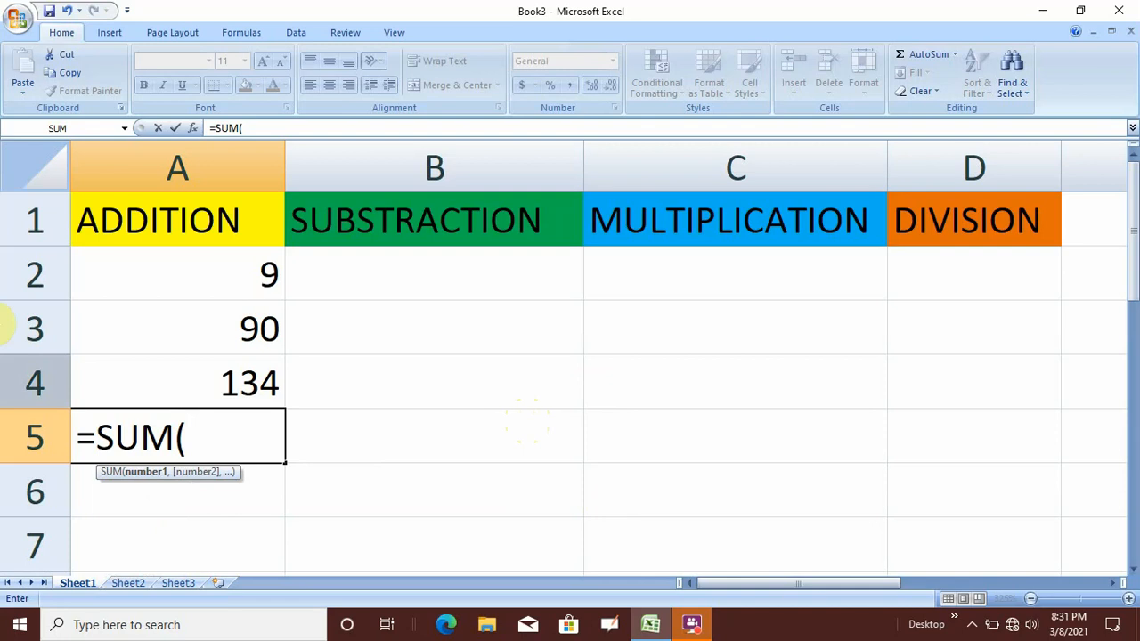
{"action": "left_click", "coordinate": [146, 264]}
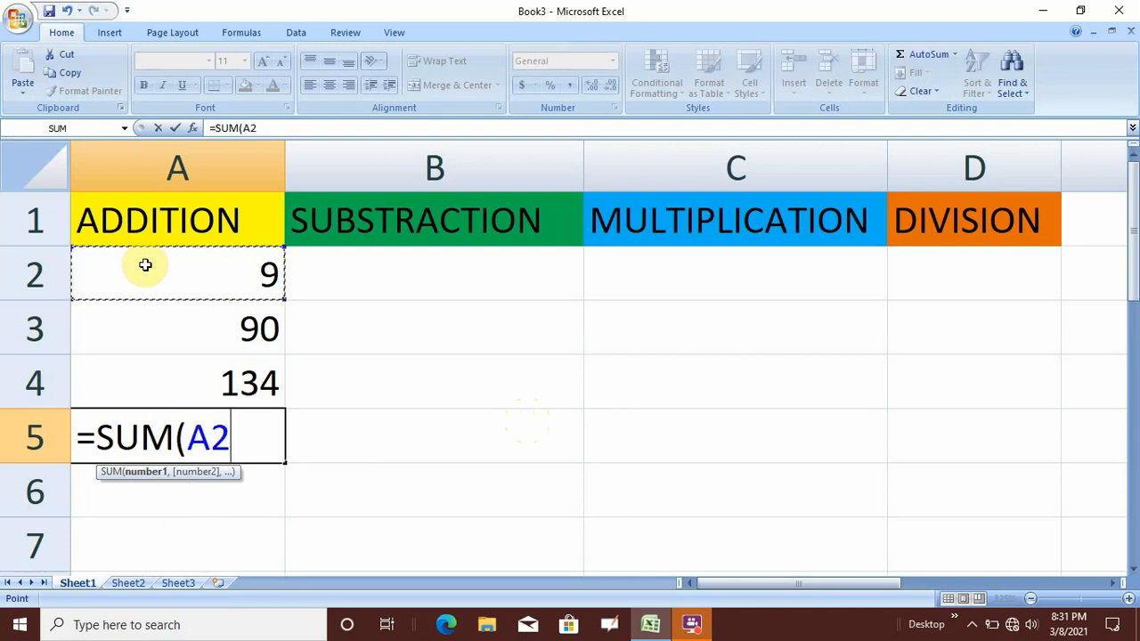
{"action": "left_click_drag", "start_coordinate": [145, 265], "coordinate": [145, 368]}
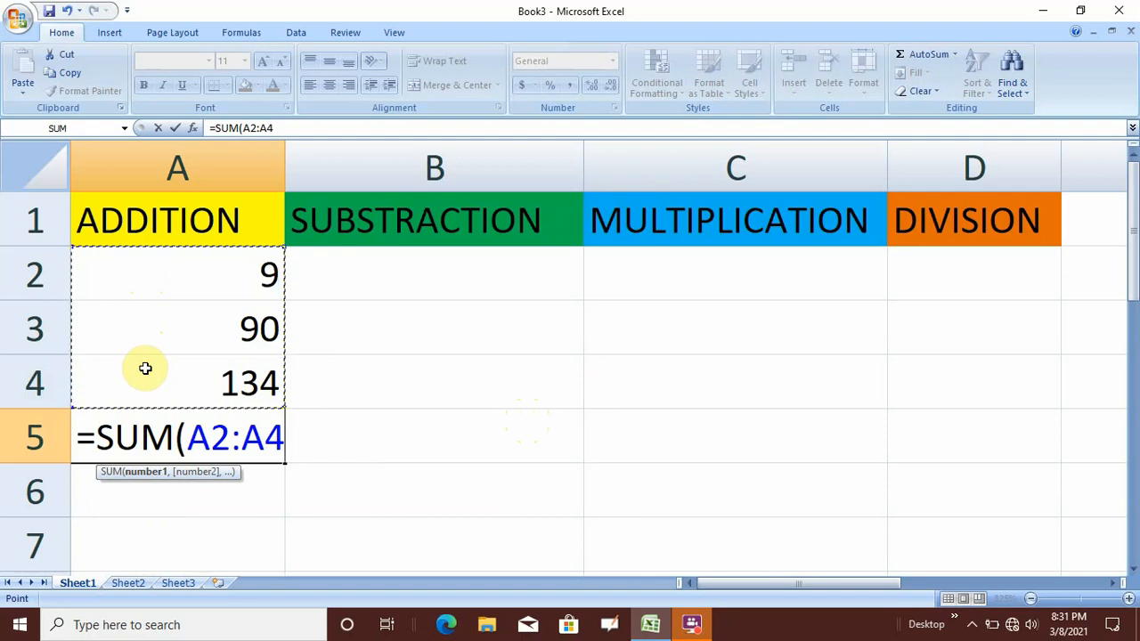
{"action": "type", "text": ")"}
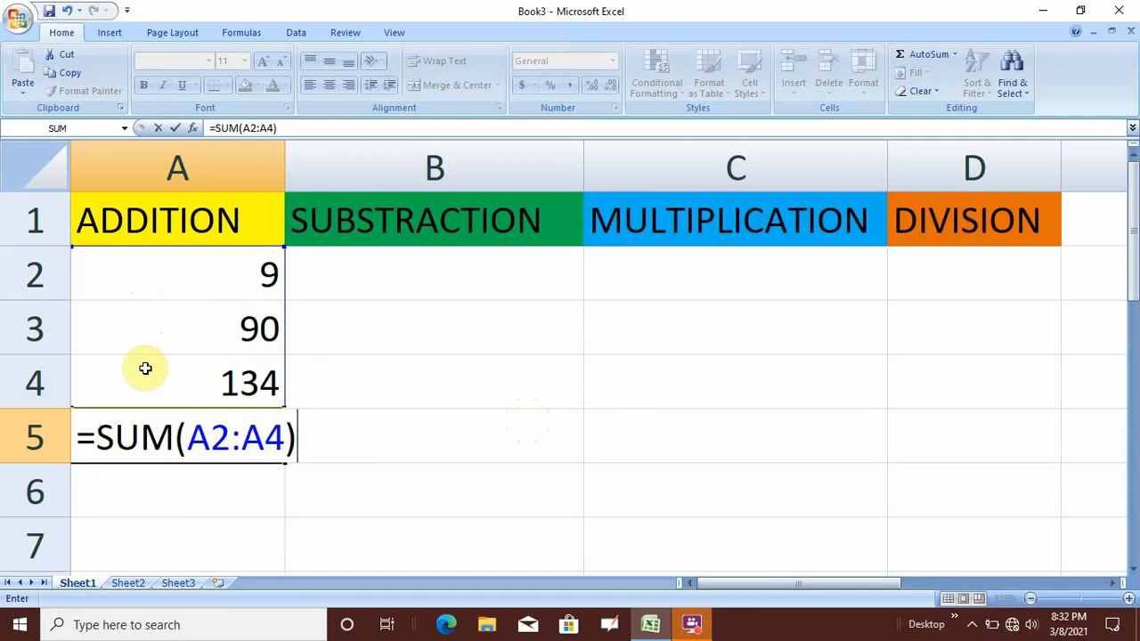
{"action": "key", "text": "Return"}
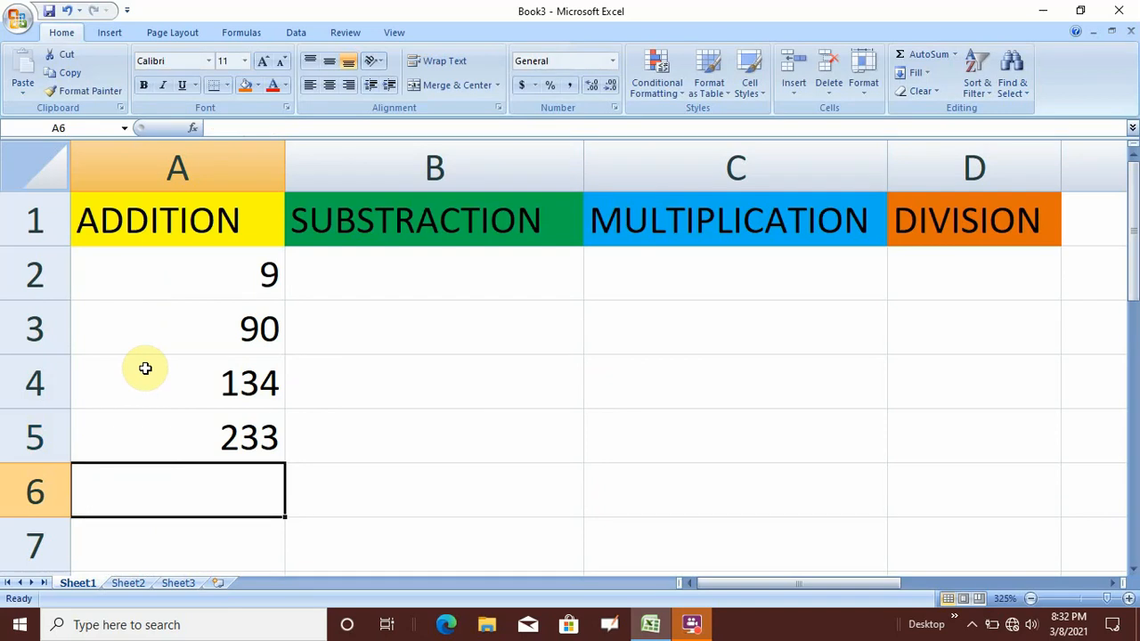
{"action": "key", "text": "Up"}
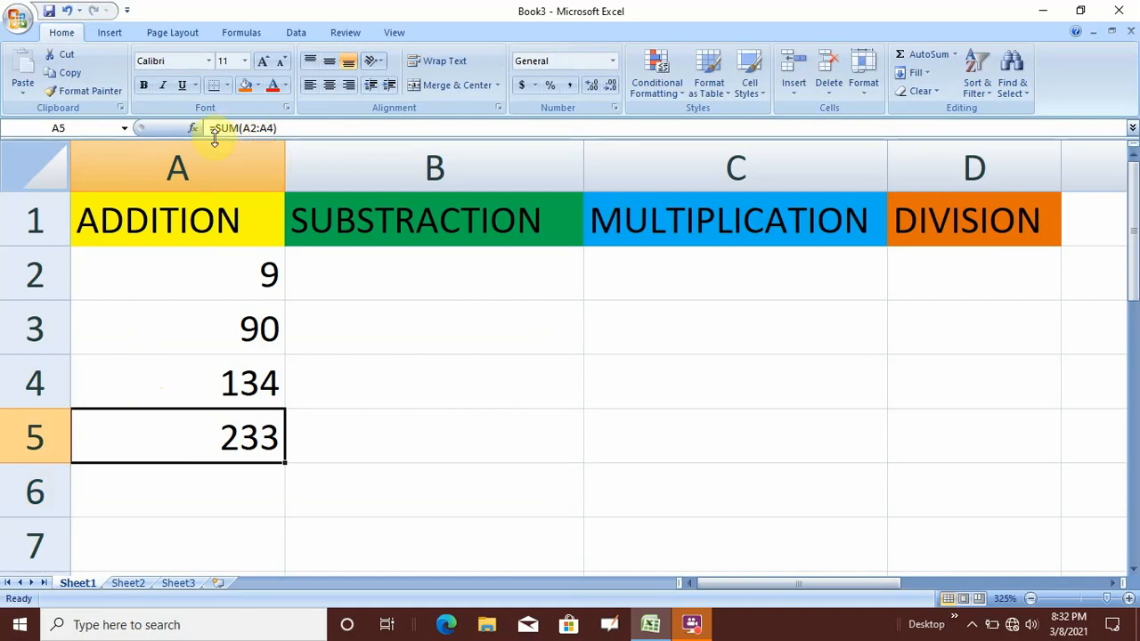
{"action": "double_click", "coordinate": [186, 430]}
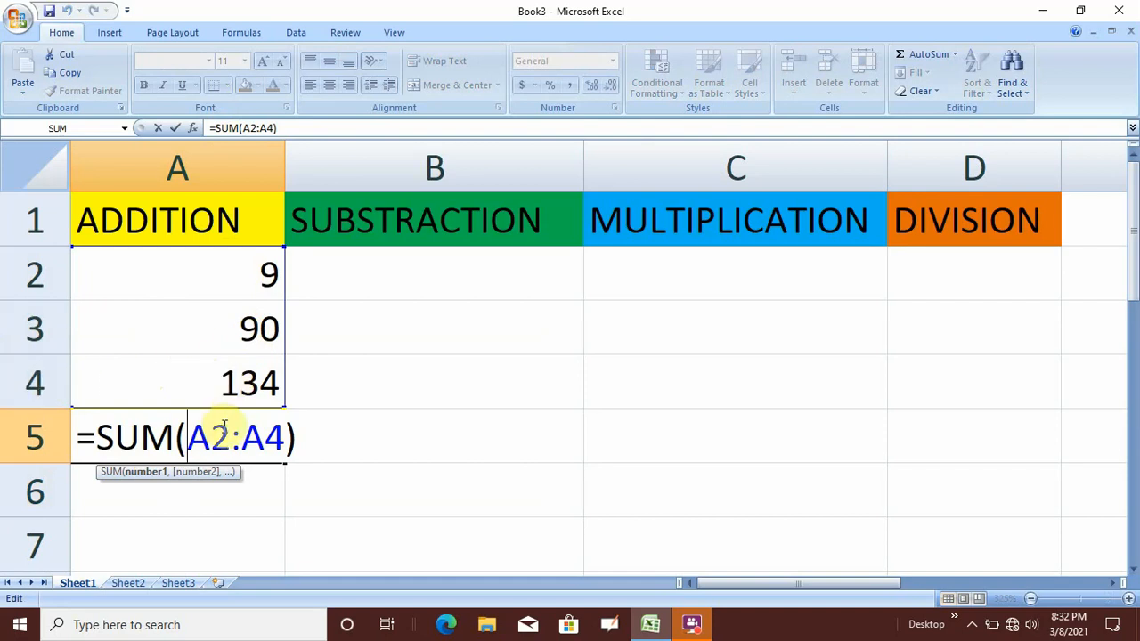
{"action": "key", "text": "Return"}
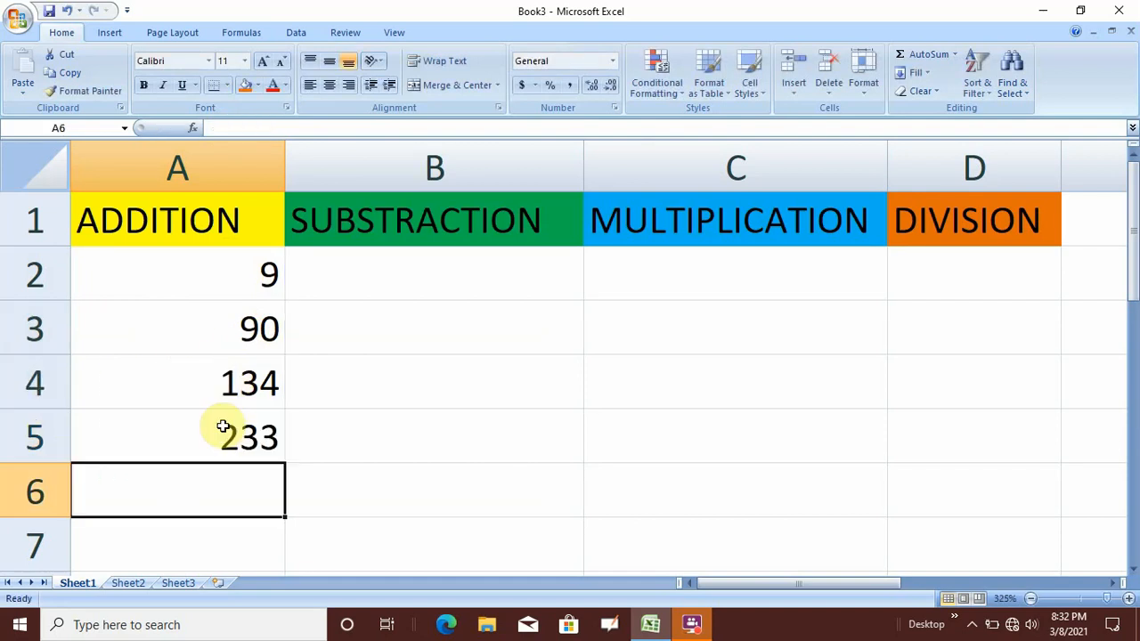
Enter the numbers 90, 10 and 8 in cells B2 to B4 under the SUBSTRACTION heading
{"action": "left_click", "coordinate": [375, 282]}
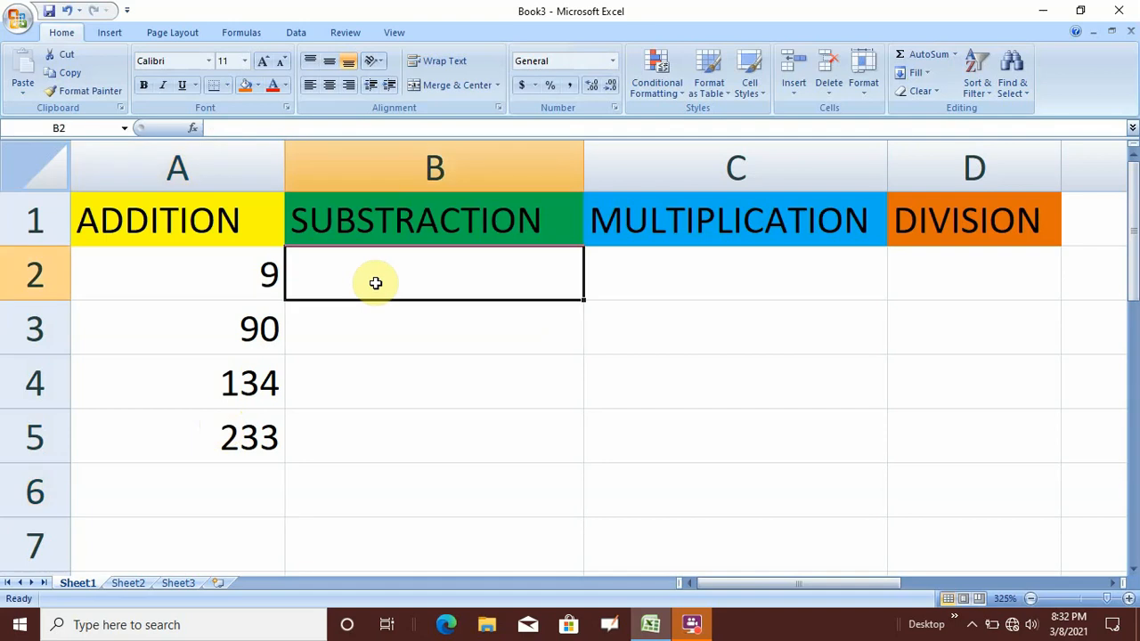
{"action": "type", "text": "90"}
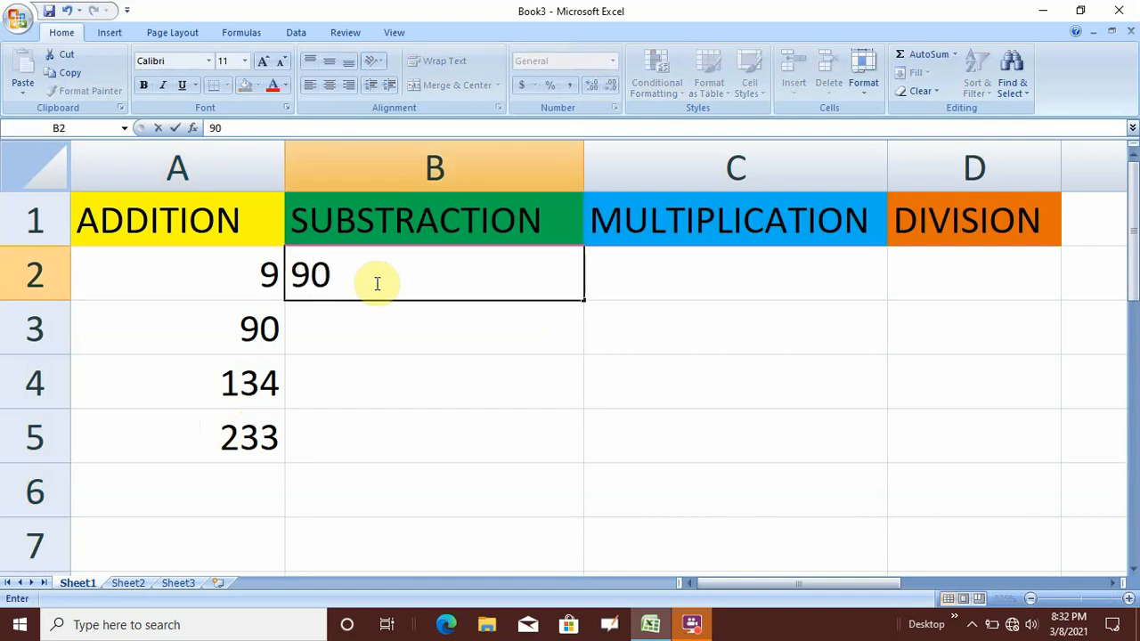
{"action": "key", "text": "Return"}
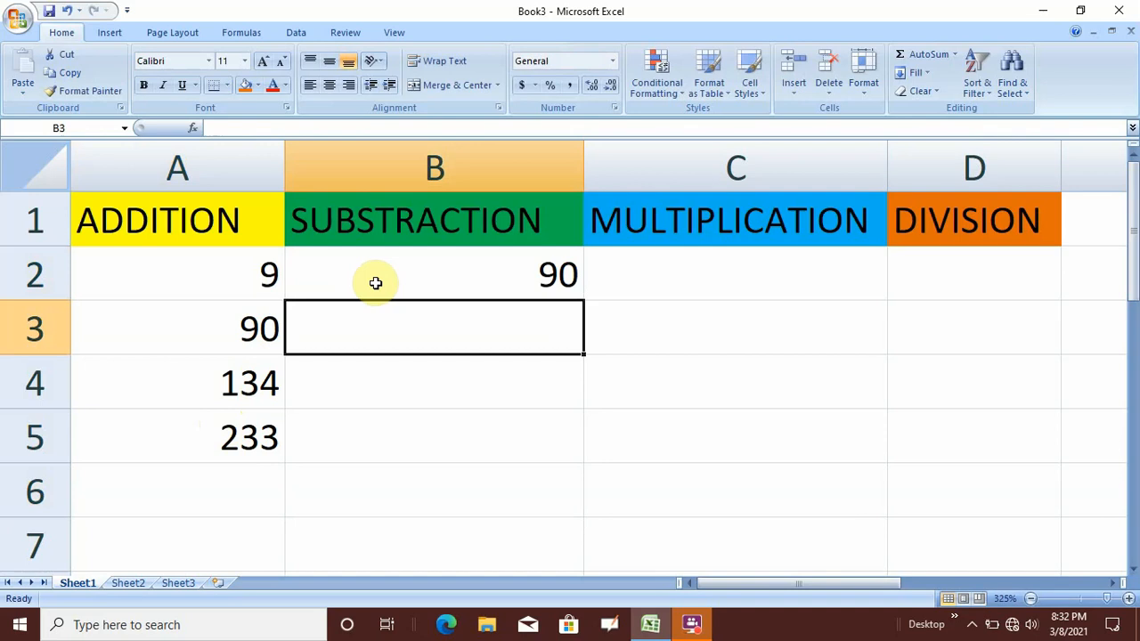
{"action": "type", "text": "10"}
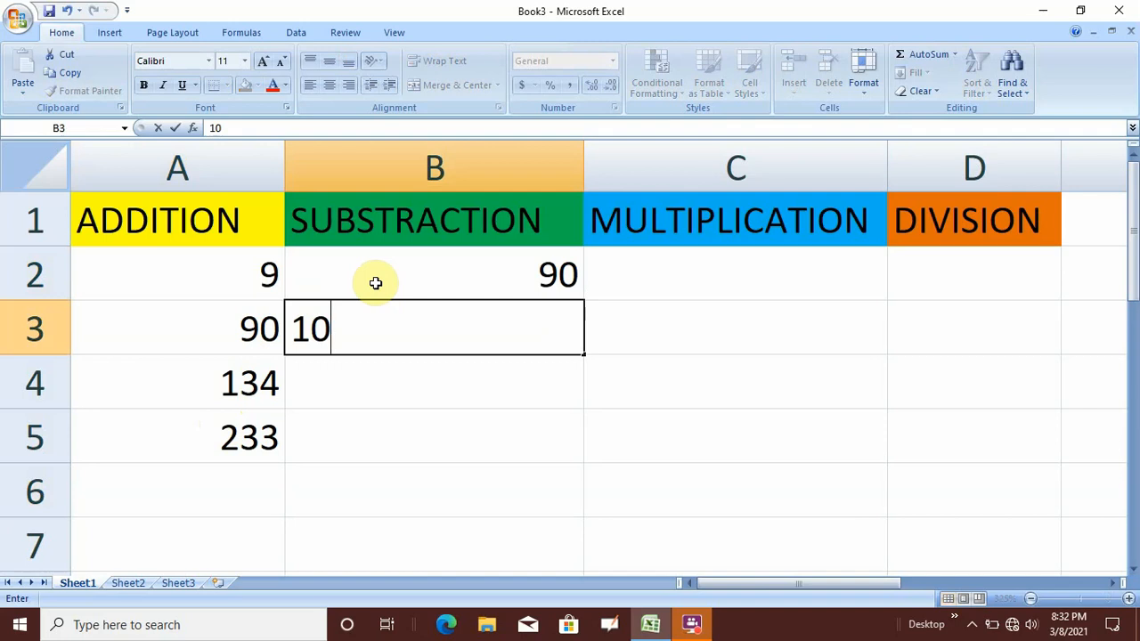
{"action": "key", "text": "Return"}
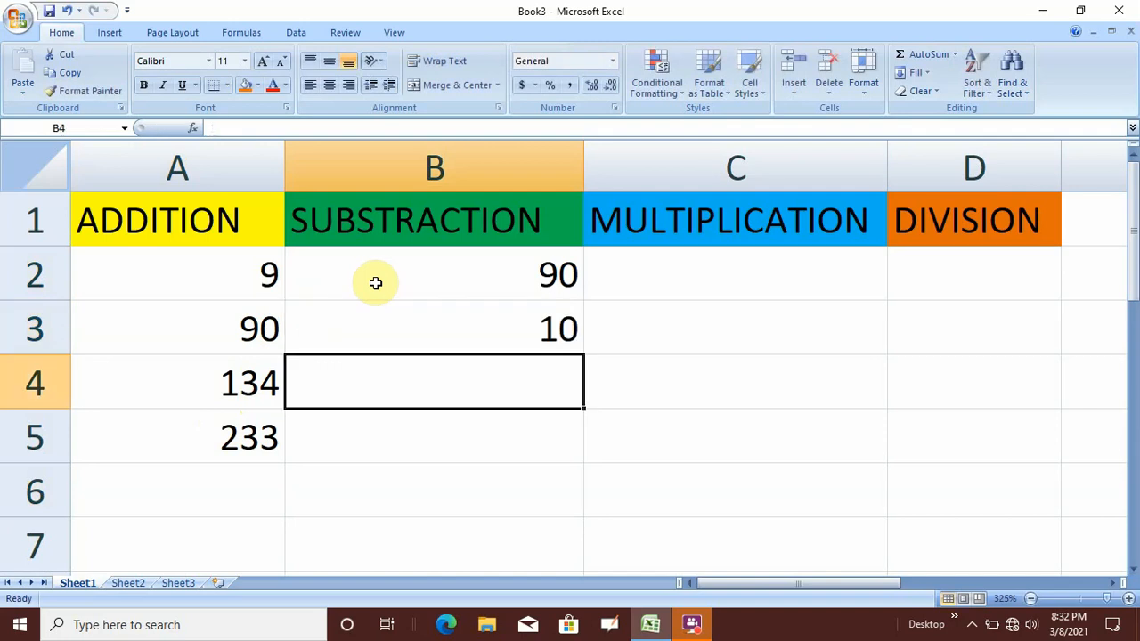
{"action": "type", "text": "8"}
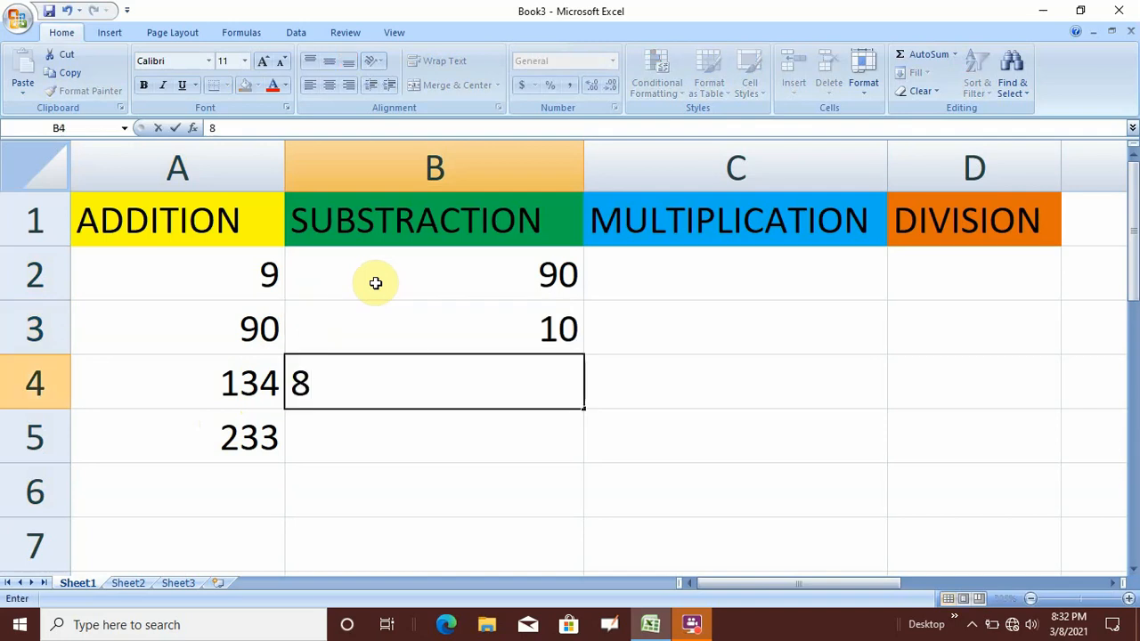
{"action": "key", "text": "Return"}
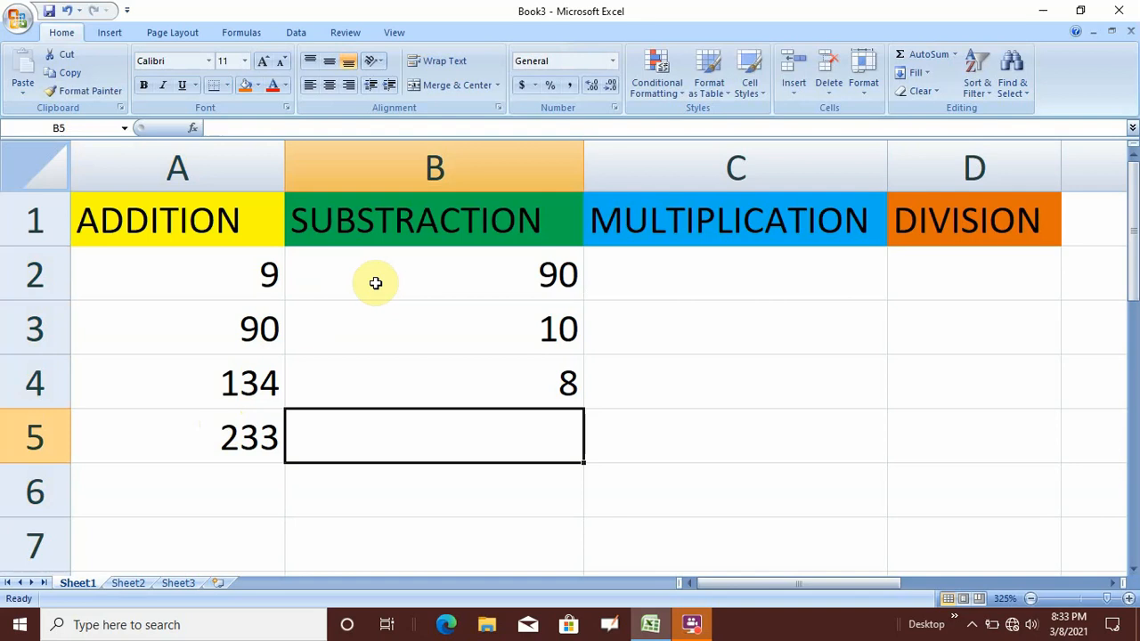
Subtract the SUBSTRACTION numbers in cell B5 with the formula =B2-B3-B4, and clear the cell again
{"action": "double_click", "coordinate": [413, 436]}
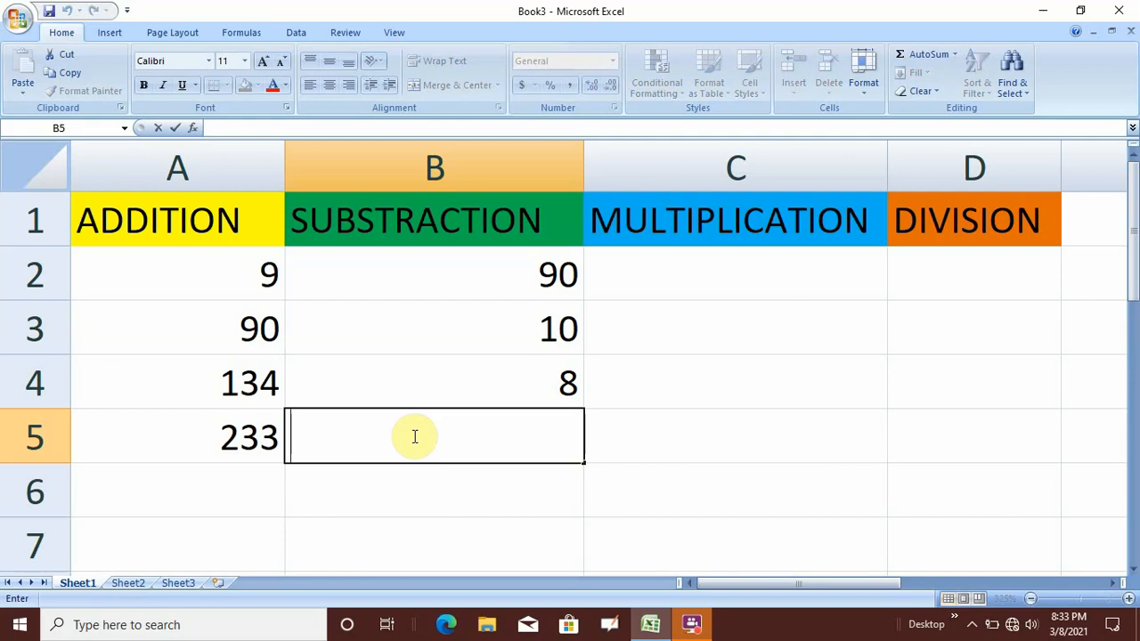
{"action": "type", "text": "="}
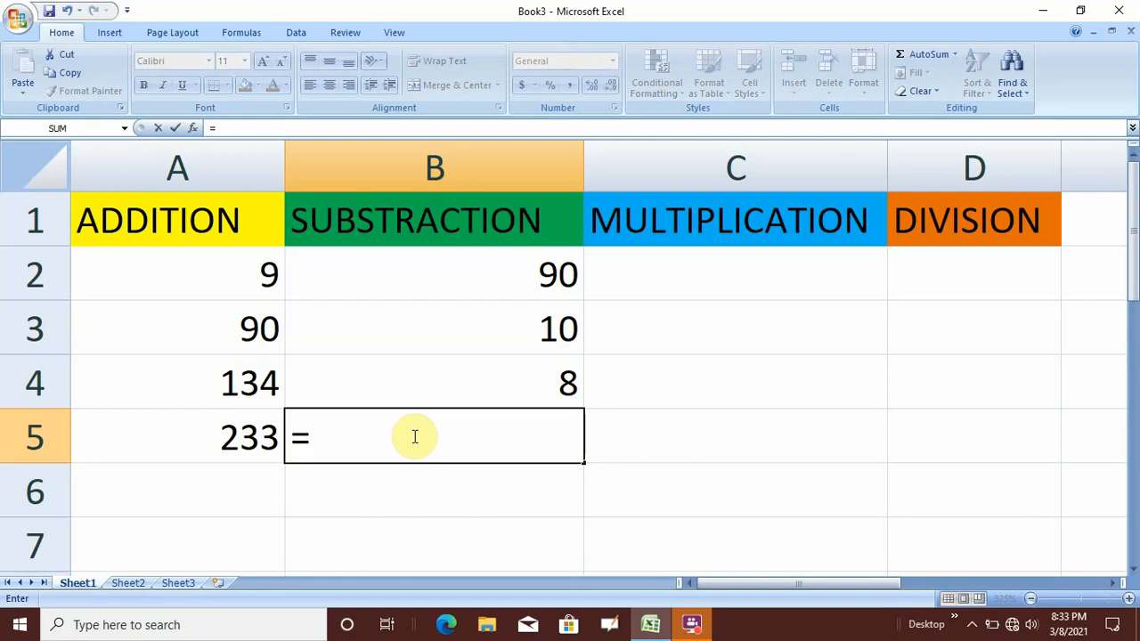
{"action": "left_click", "coordinate": [422, 269]}
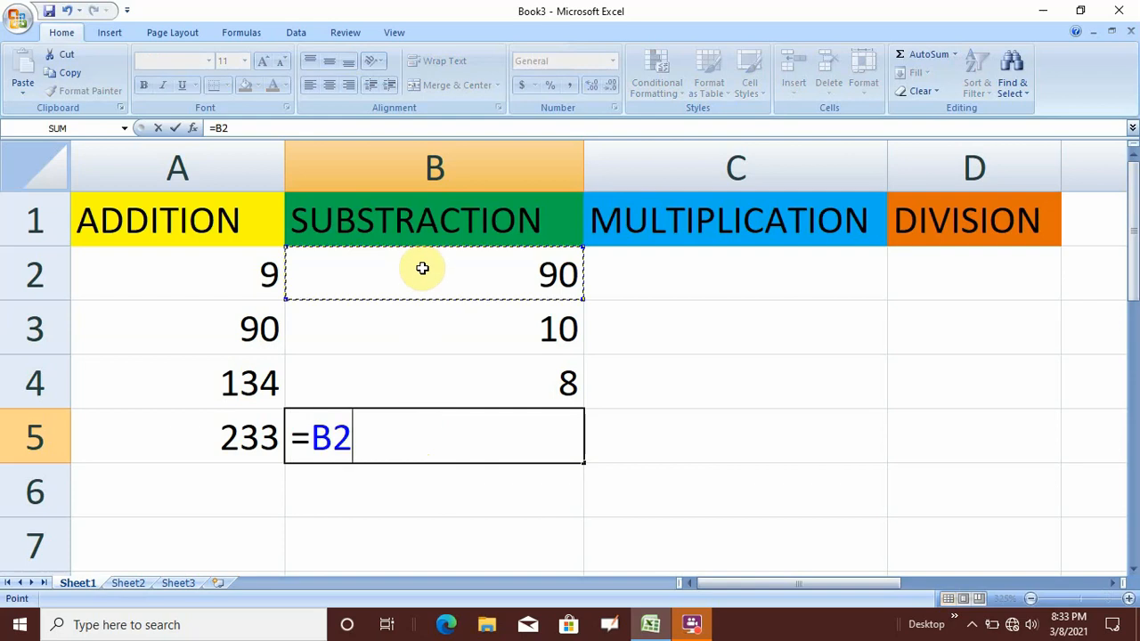
{"action": "type", "text": "-"}
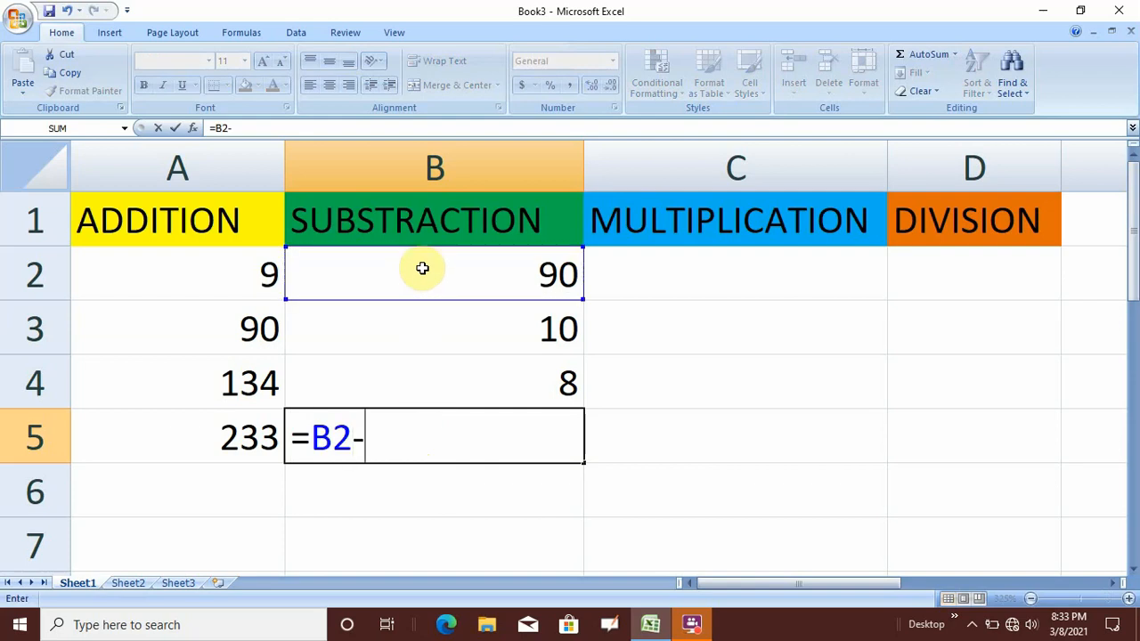
{"action": "left_click", "coordinate": [429, 321]}
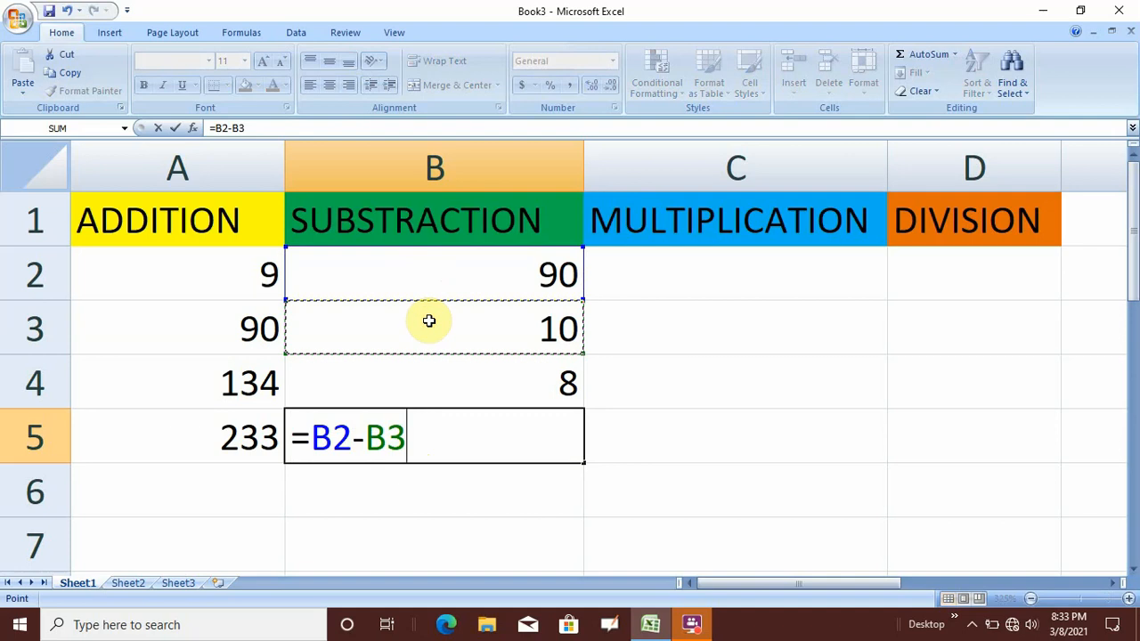
{"action": "type", "text": "-"}
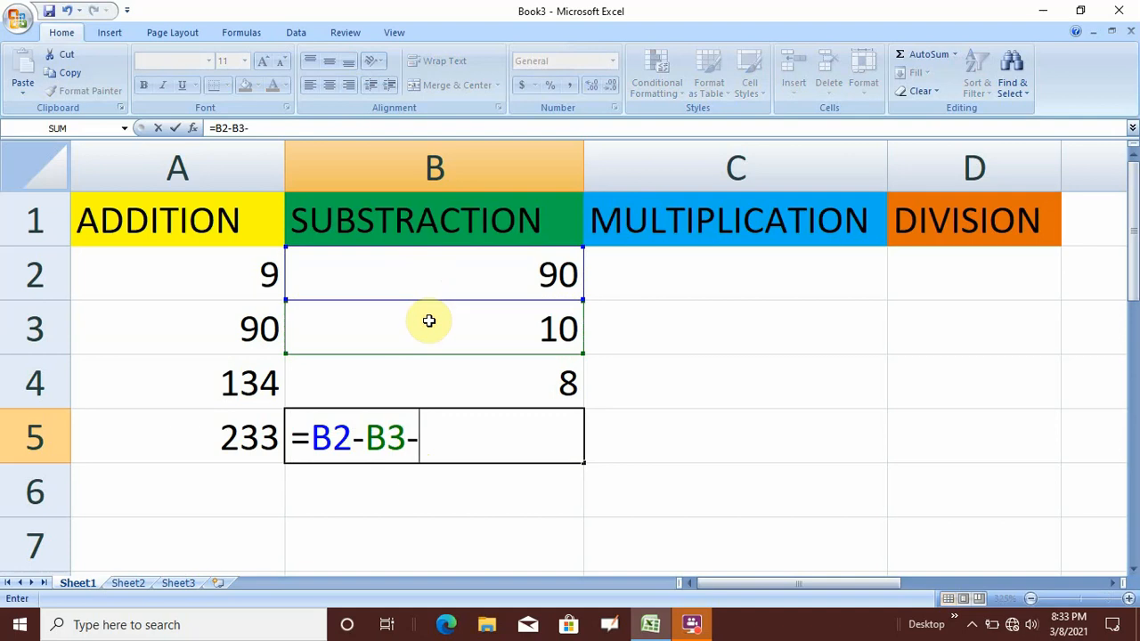
{"action": "left_click", "coordinate": [430, 367]}
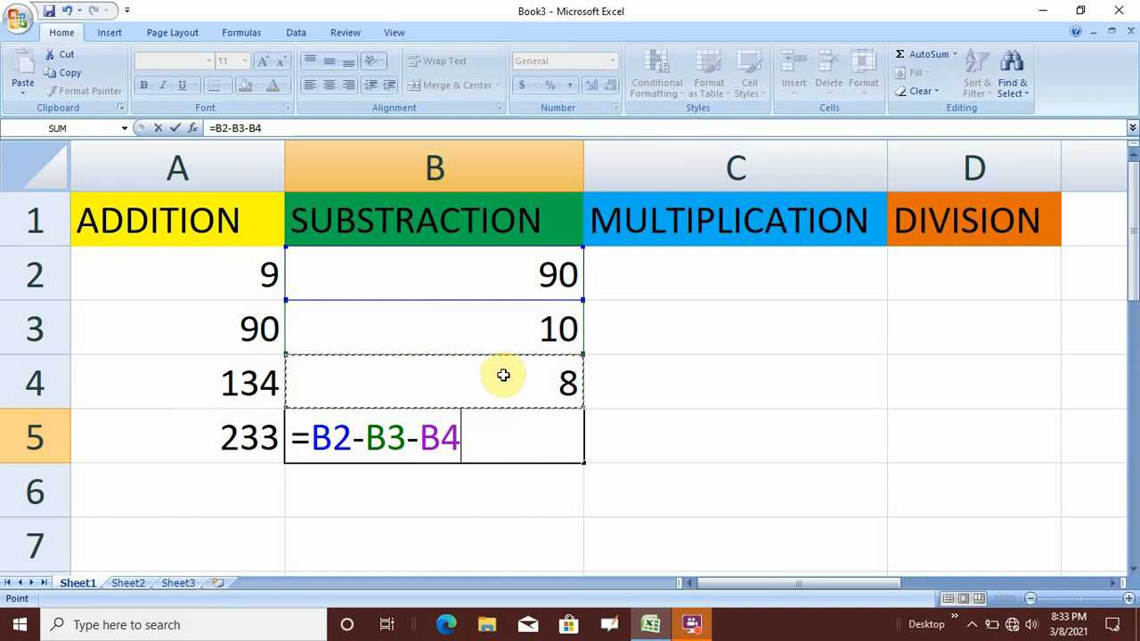
{"action": "key", "text": "Return"}
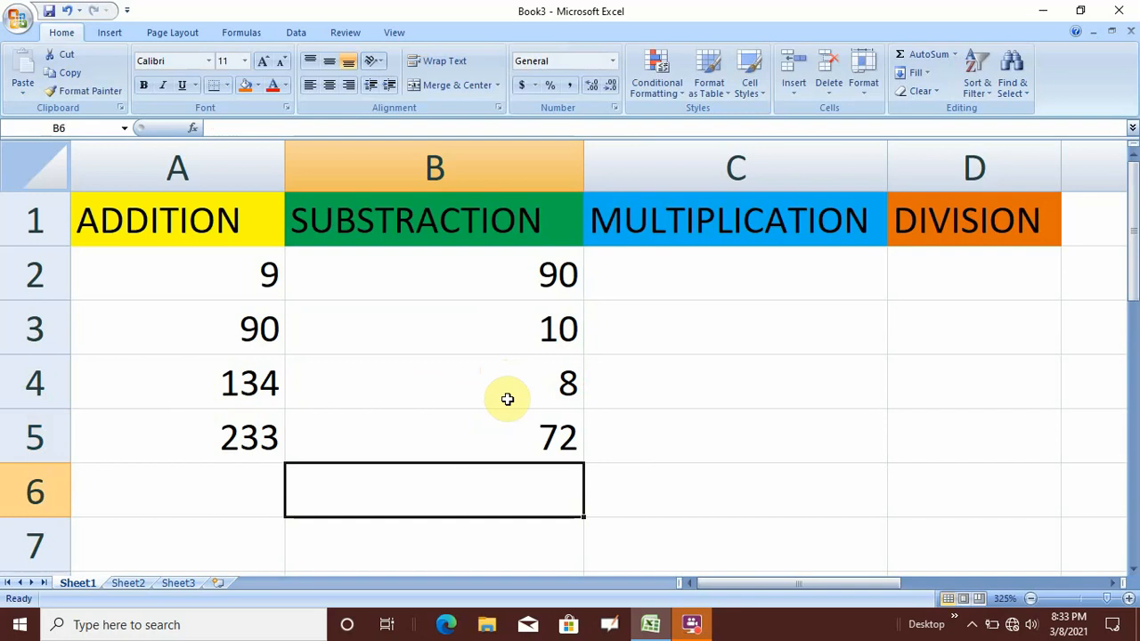
{"action": "key", "text": "Up"}
{"action": "key", "text": "Delete"}
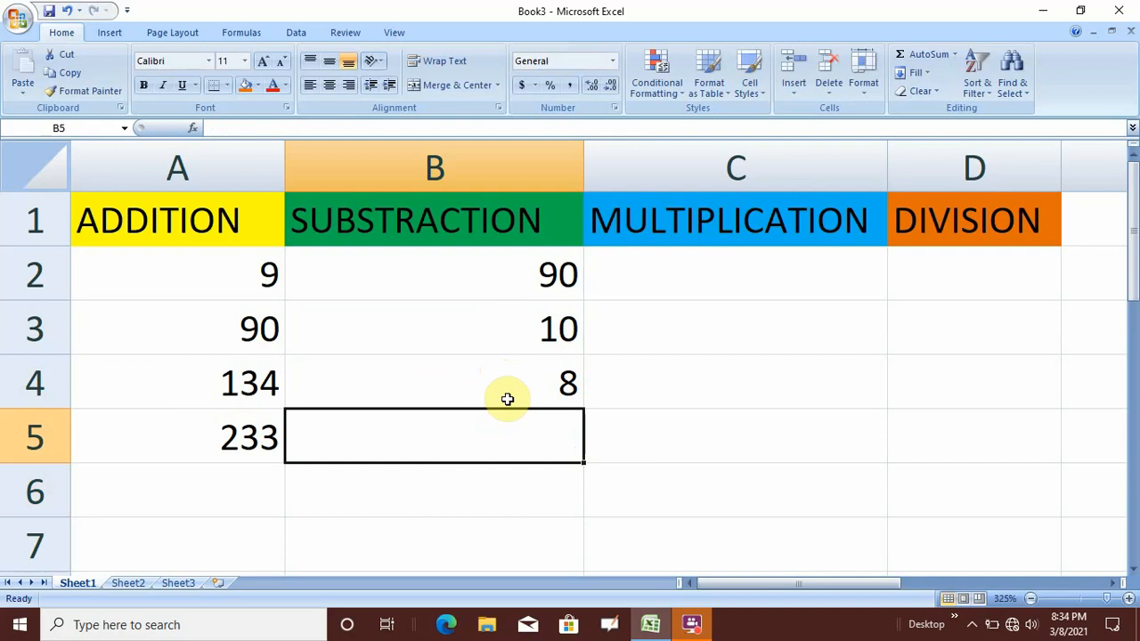
Subtract the SUBSTRACTION numbers in cell B5 using cell references, with the formula =B2-B3-B4
{"action": "type", "text": "="}
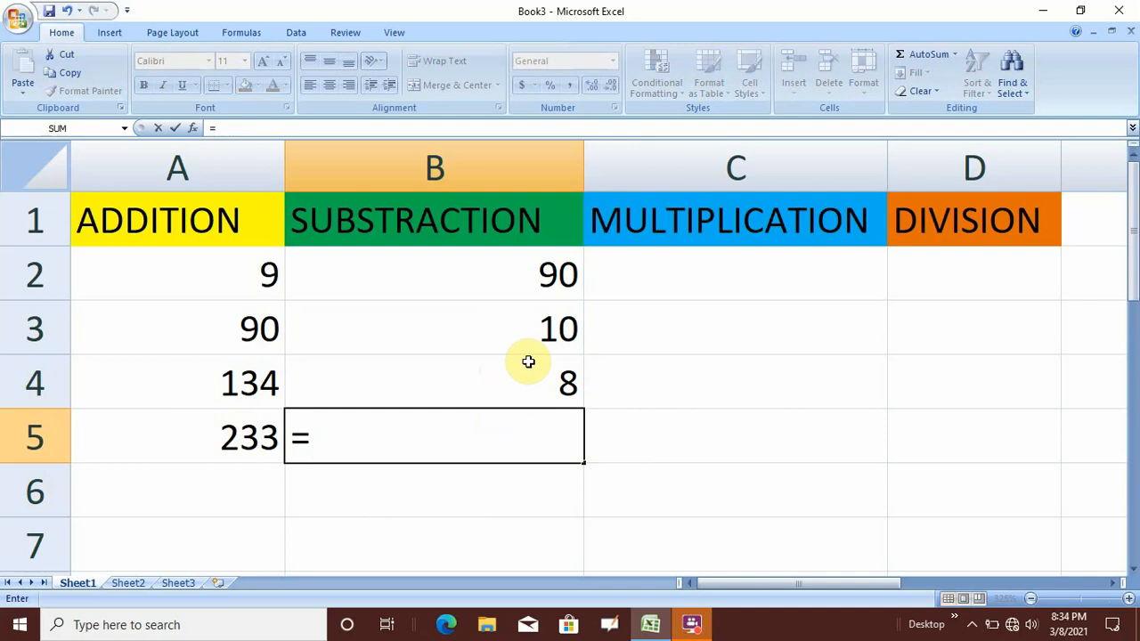
{"action": "left_click", "coordinate": [504, 276]}
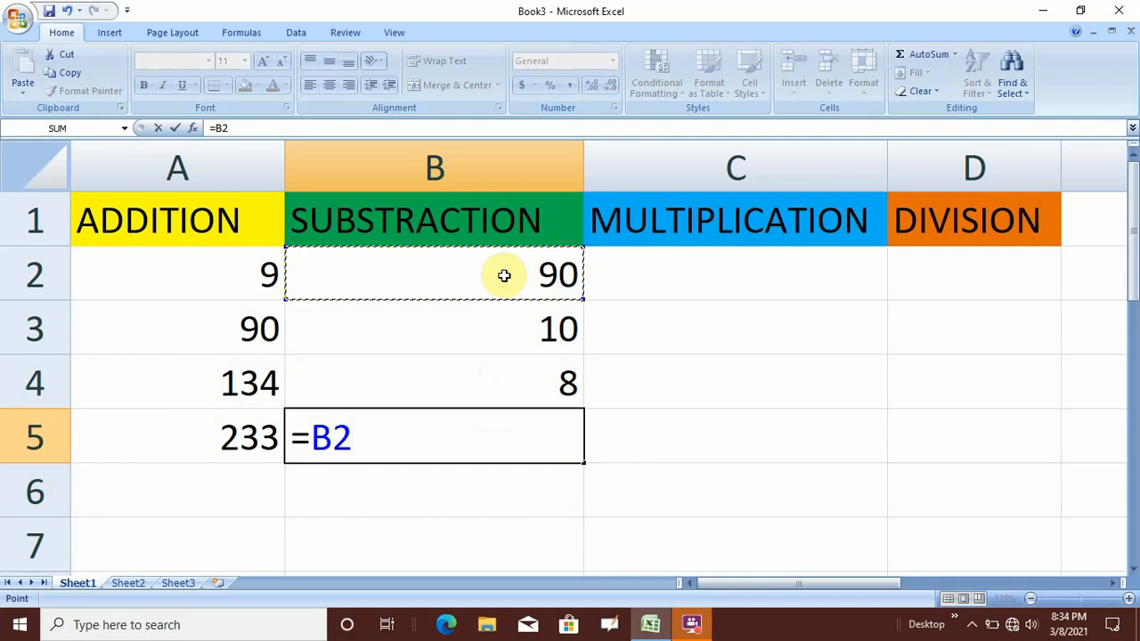
{"action": "type", "text": "-"}
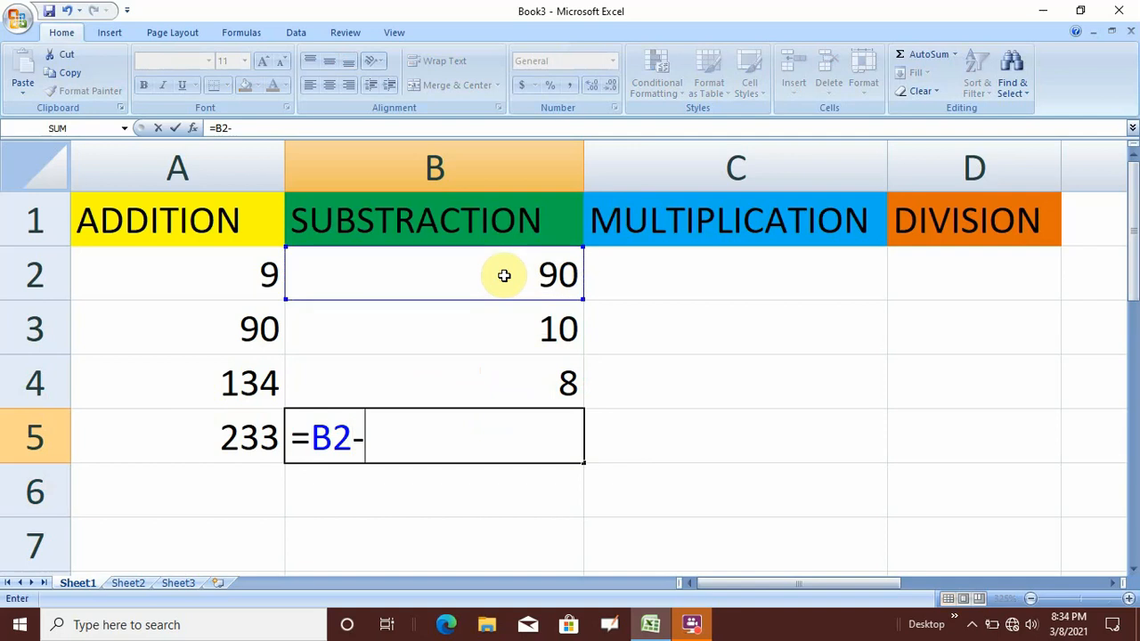
{"action": "left_click", "coordinate": [524, 331]}
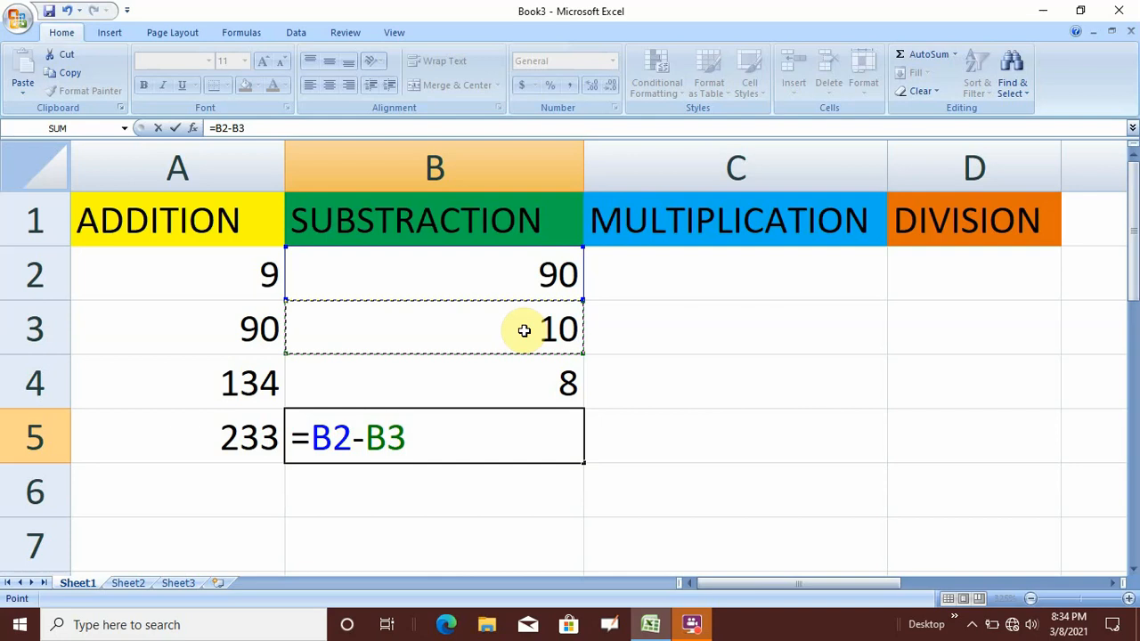
{"action": "type", "text": "-"}
{"action": "left_click", "coordinate": [530, 382]}
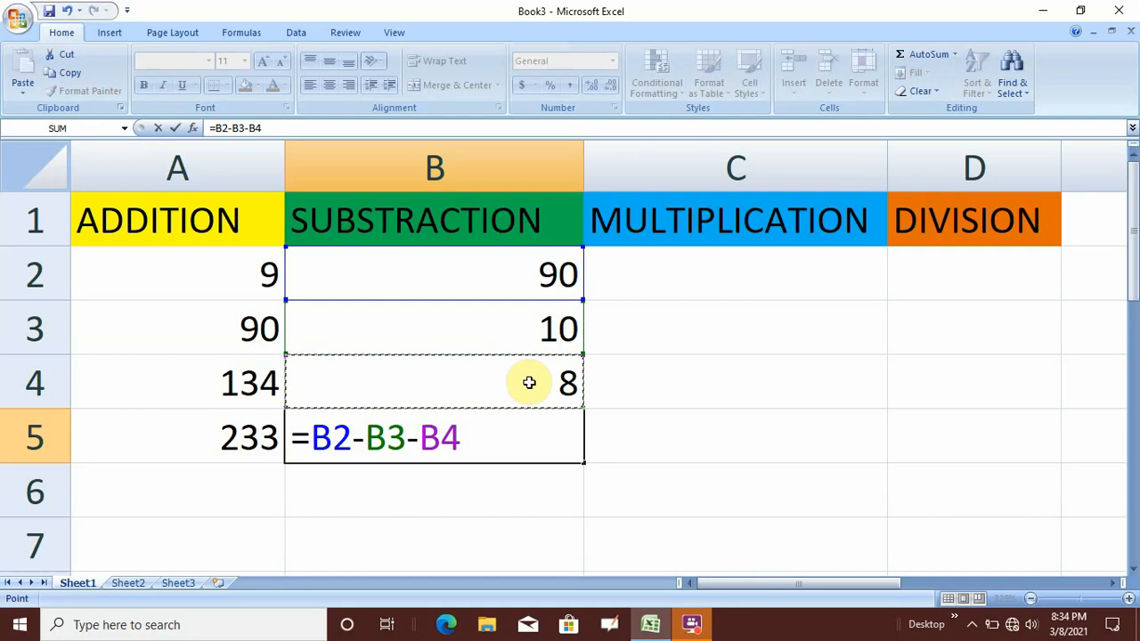
{"action": "key", "text": "Return"}
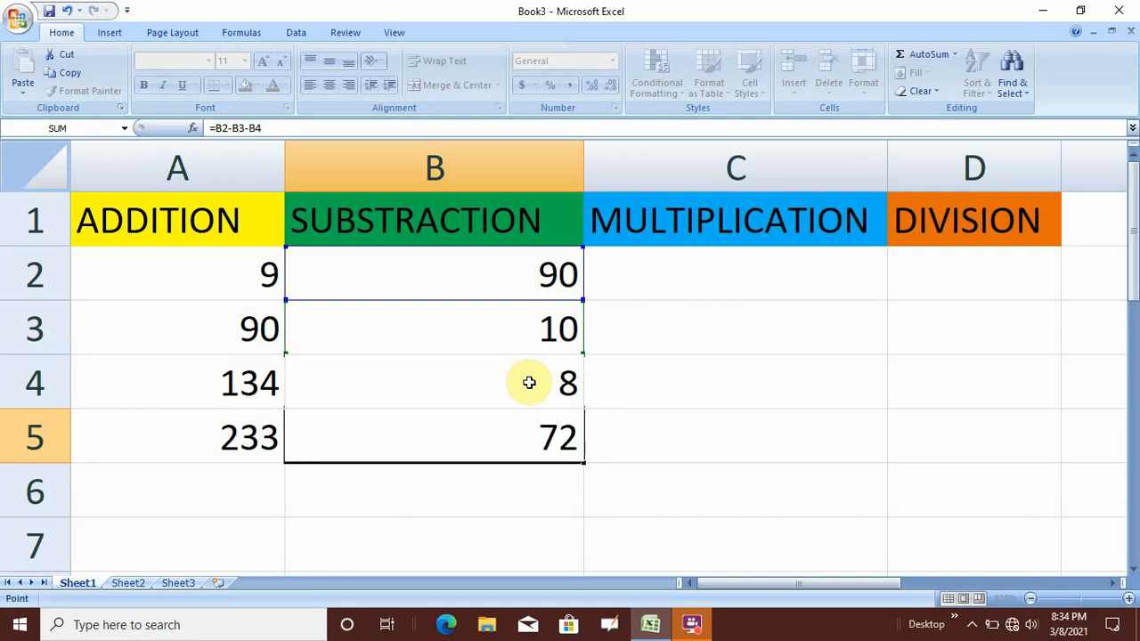
Enter the numbers 9, 80 and 67 in cells C2 to C4 under the MULTIPLICATION heading
{"action": "left_click", "coordinate": [684, 271]}
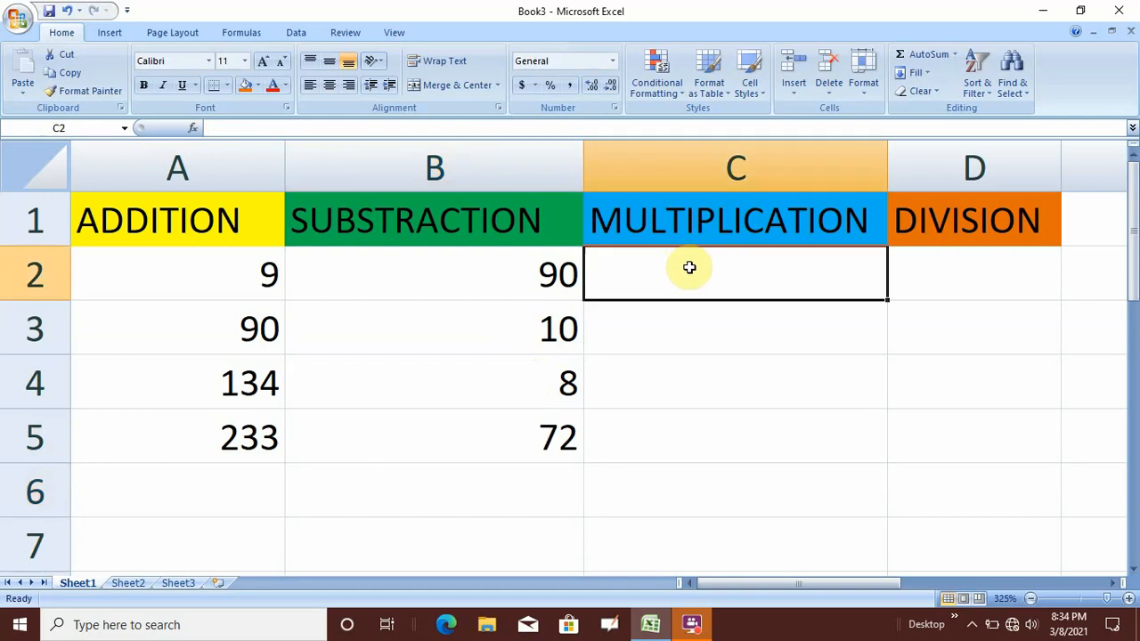
{"action": "type", "text": "9"}
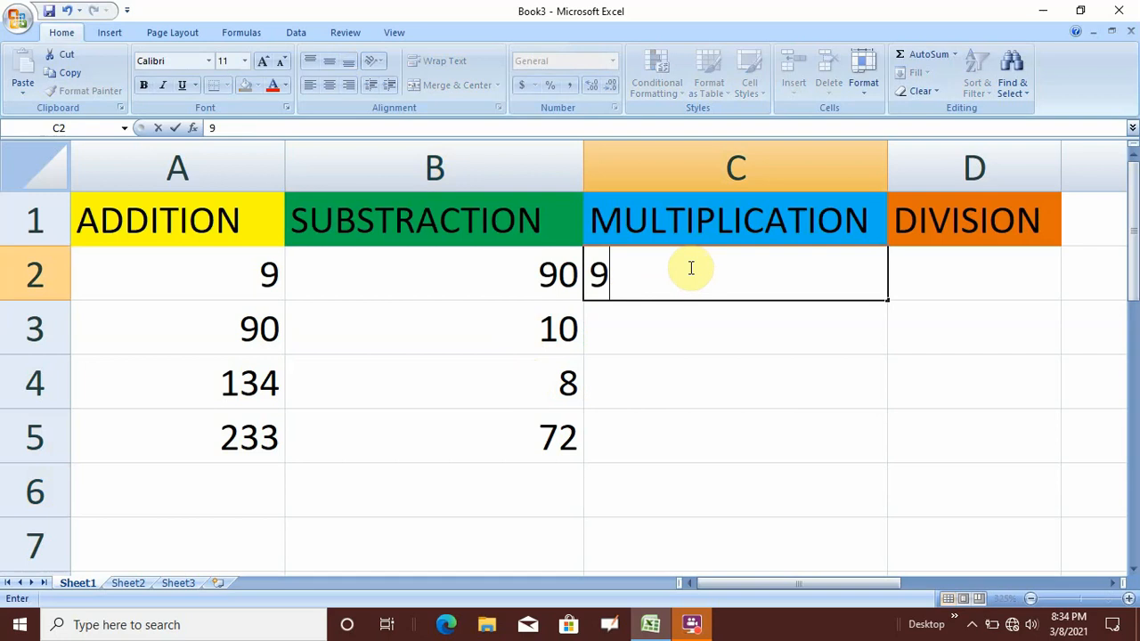
{"action": "key", "text": "Return"}
{"action": "type", "text": "80"}
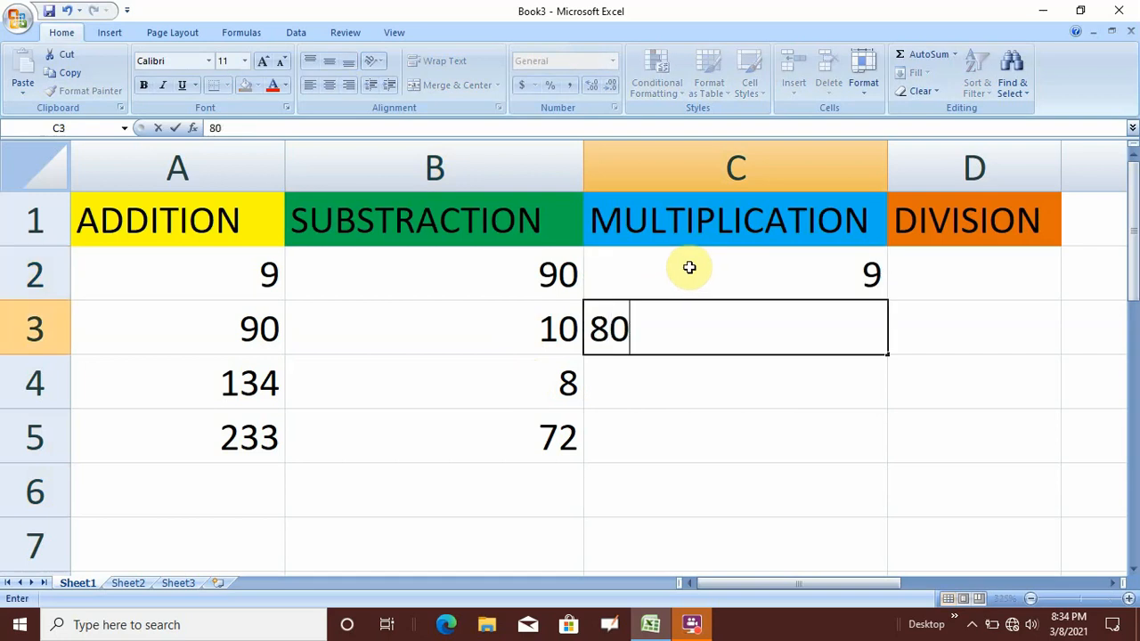
{"action": "key", "text": "Return"}
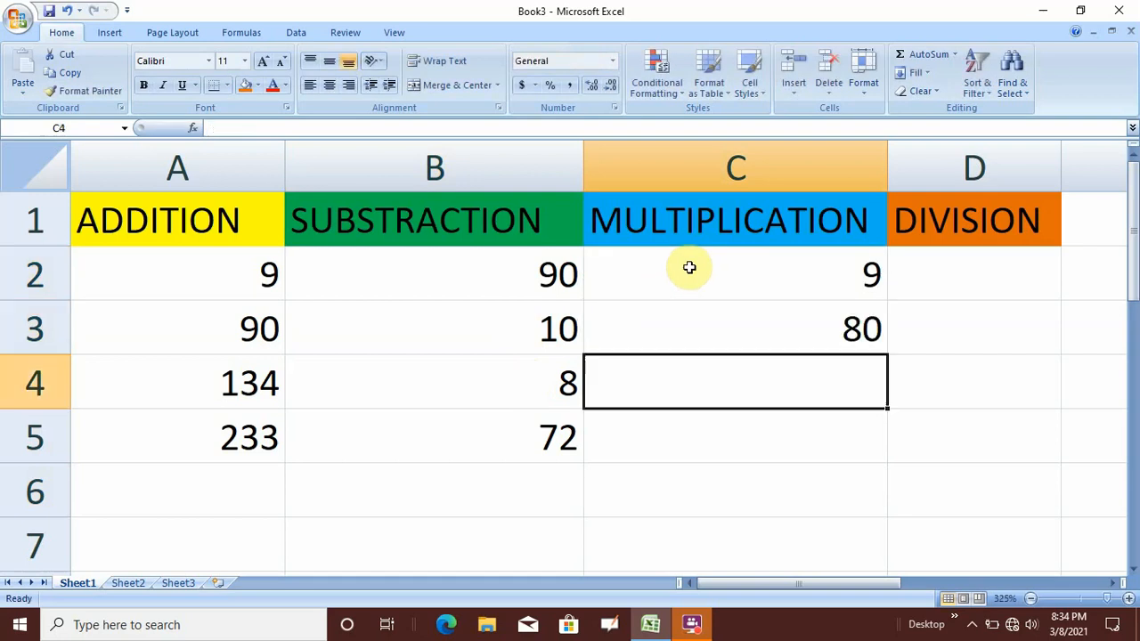
{"action": "type", "text": "67"}
{"action": "key", "text": "Return"}
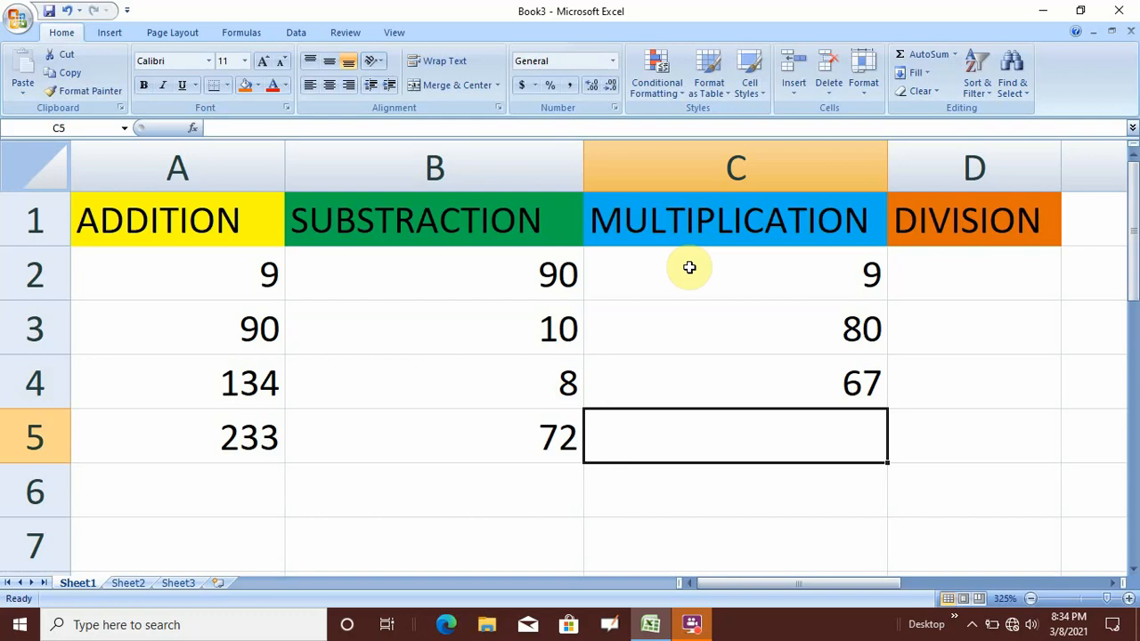
Multiply the three MULTIPLICATION numbers in cell C5 with the formula =C2*C3*C4
{"action": "type", "text": "="}
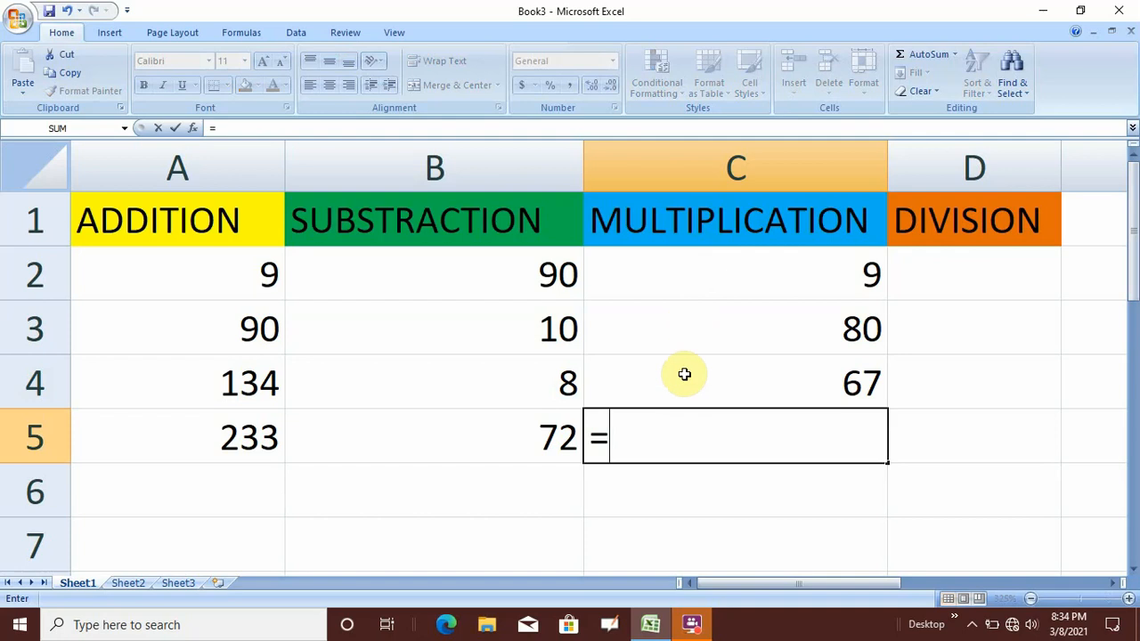
{"action": "left_click", "coordinate": [681, 264]}
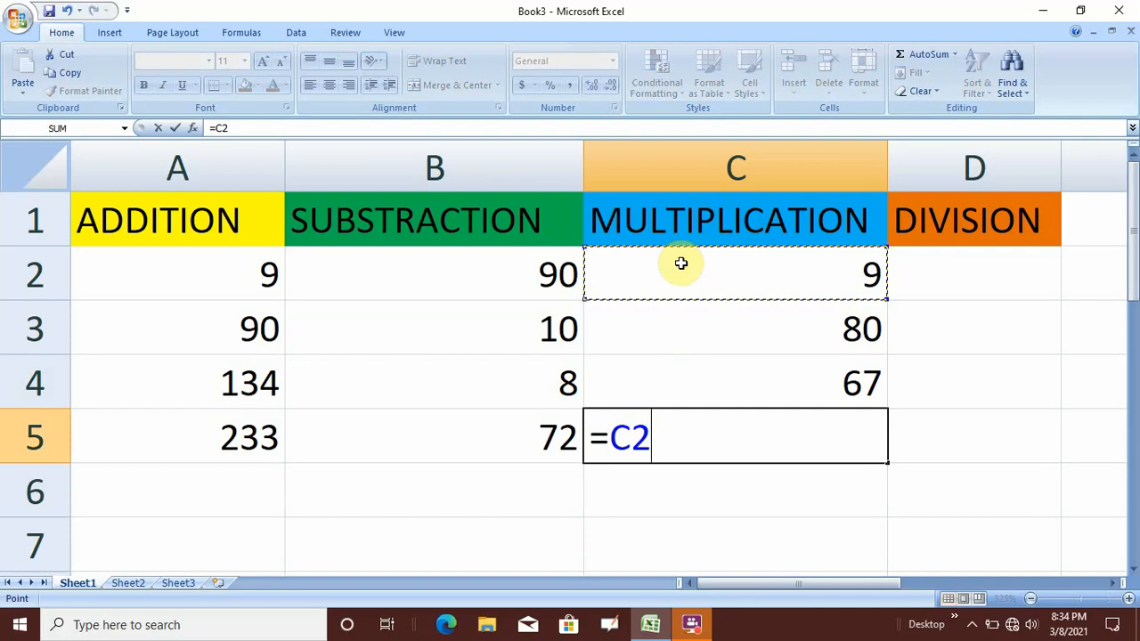
{"action": "type", "text": "8"}
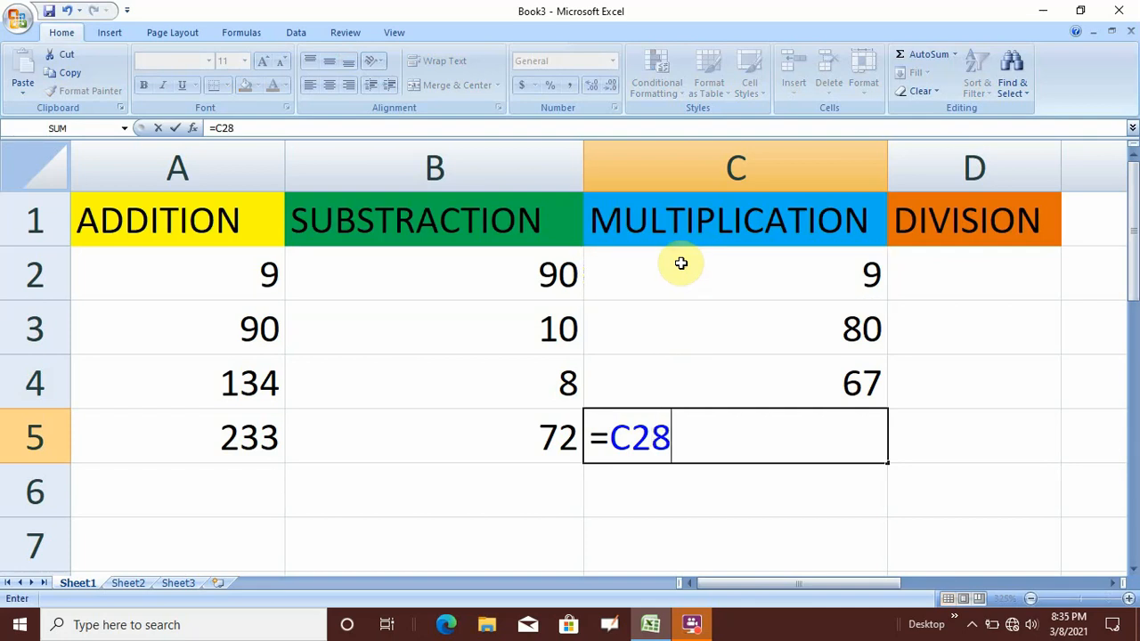
{"action": "key", "text": "BackSpace"}
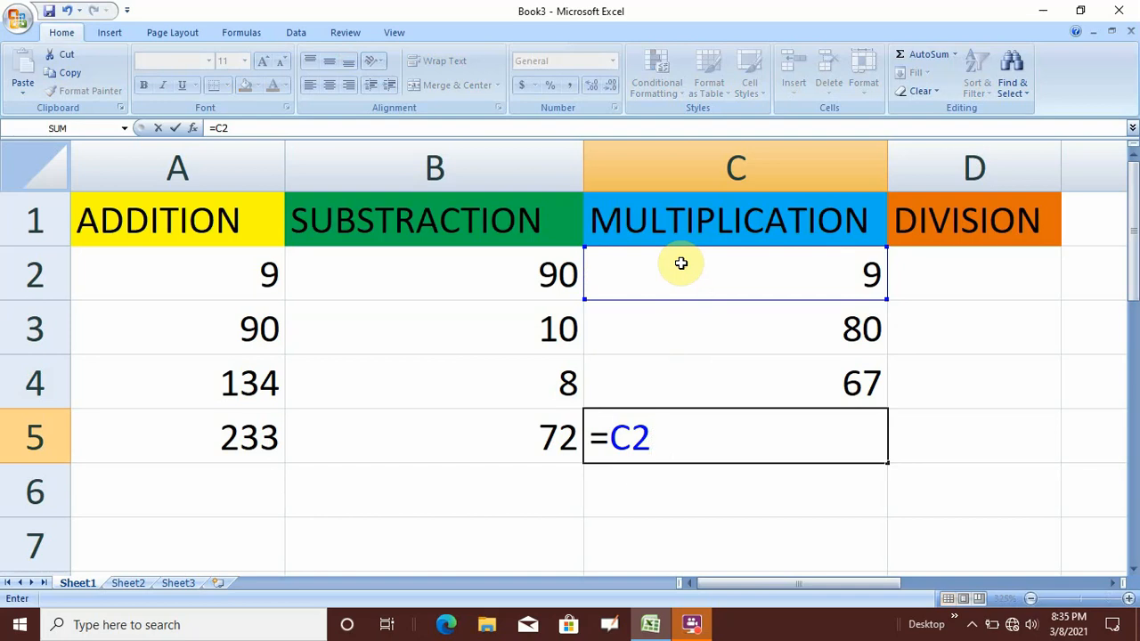
{"action": "type", "text": "*"}
{"action": "left_click", "coordinate": [706, 325]}
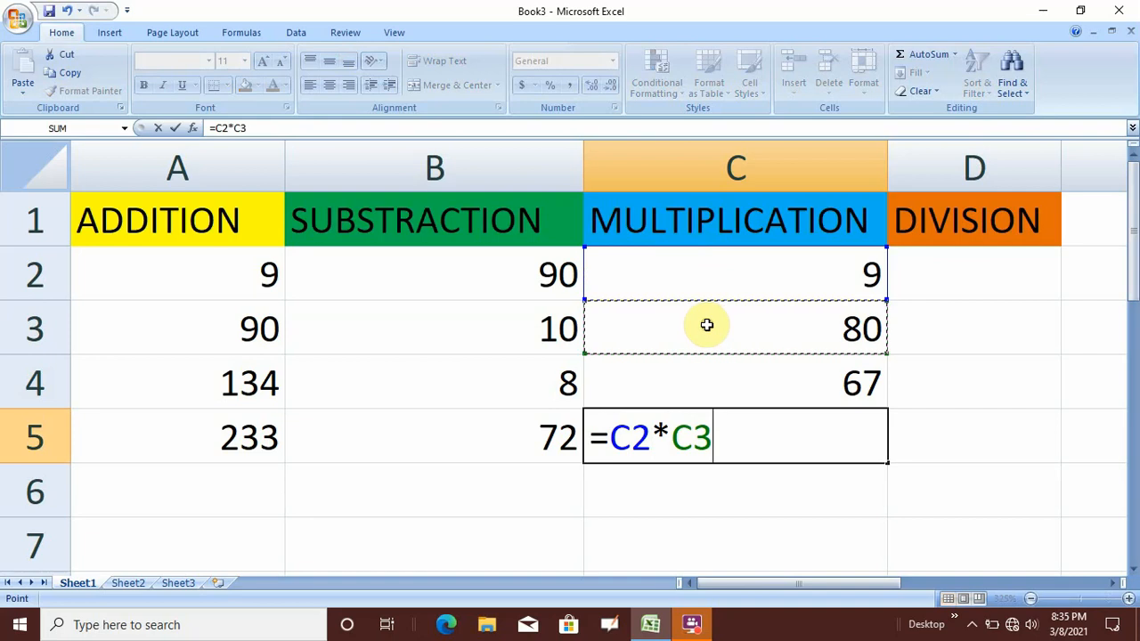
{"action": "type", "text": "*"}
{"action": "left_click", "coordinate": [734, 380]}
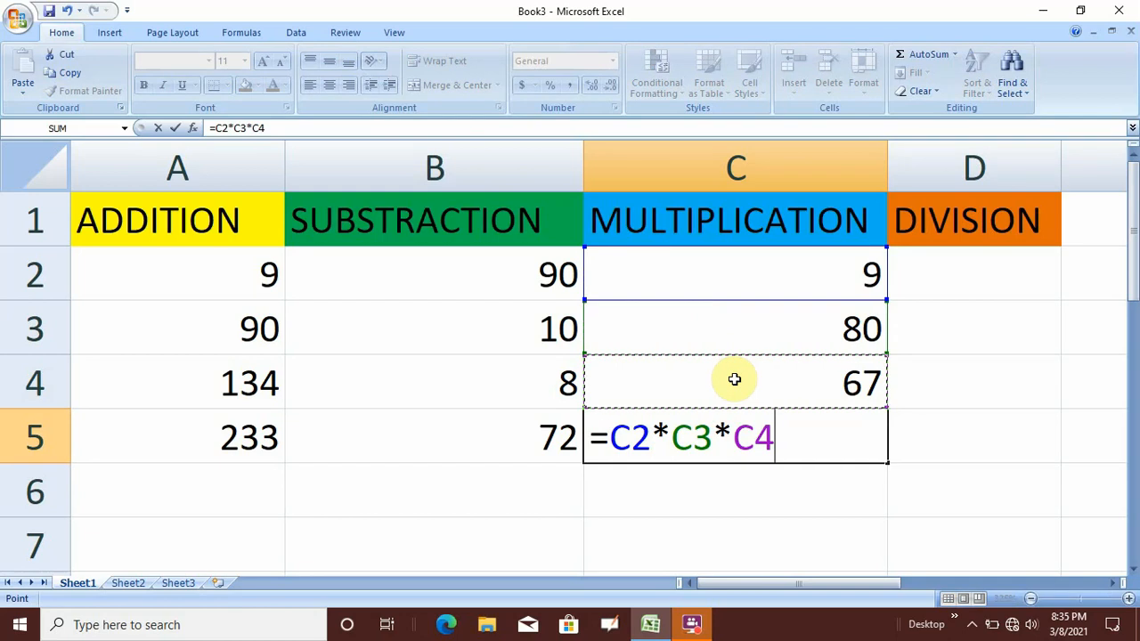
{"action": "key", "text": "Return"}
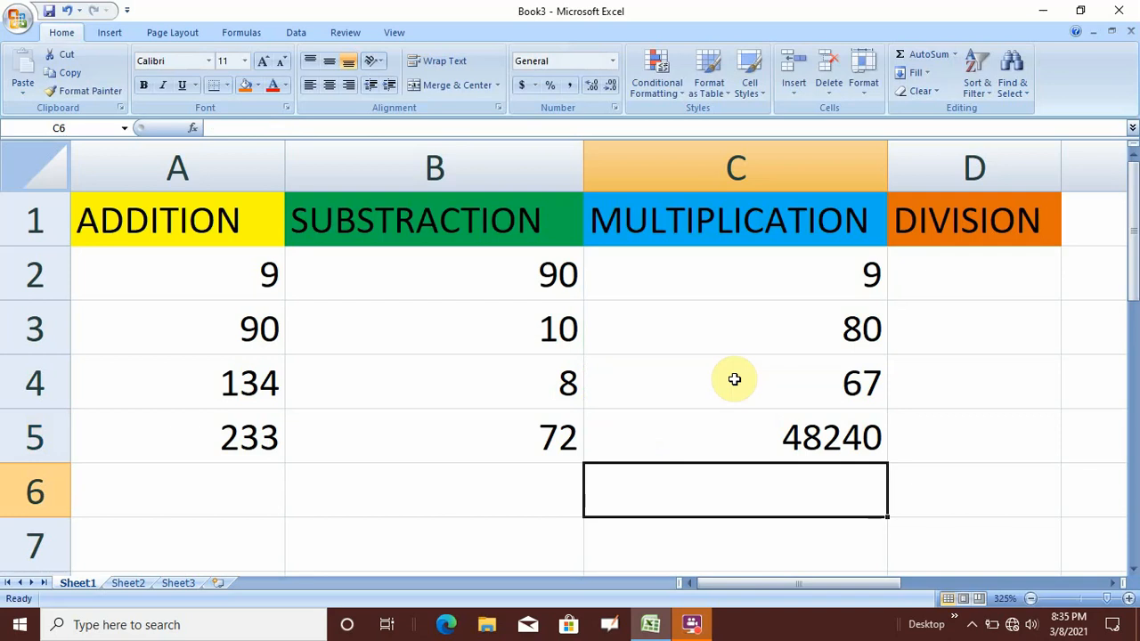
Enter the numbers 80 and 4 in cells D2 and D3 under the DIVISION heading
{"action": "key", "text": "Up"}
{"action": "key", "text": "Up"}
{"action": "key", "text": "Up"}
{"action": "key", "text": "Up"}
{"action": "key", "text": "Up"}
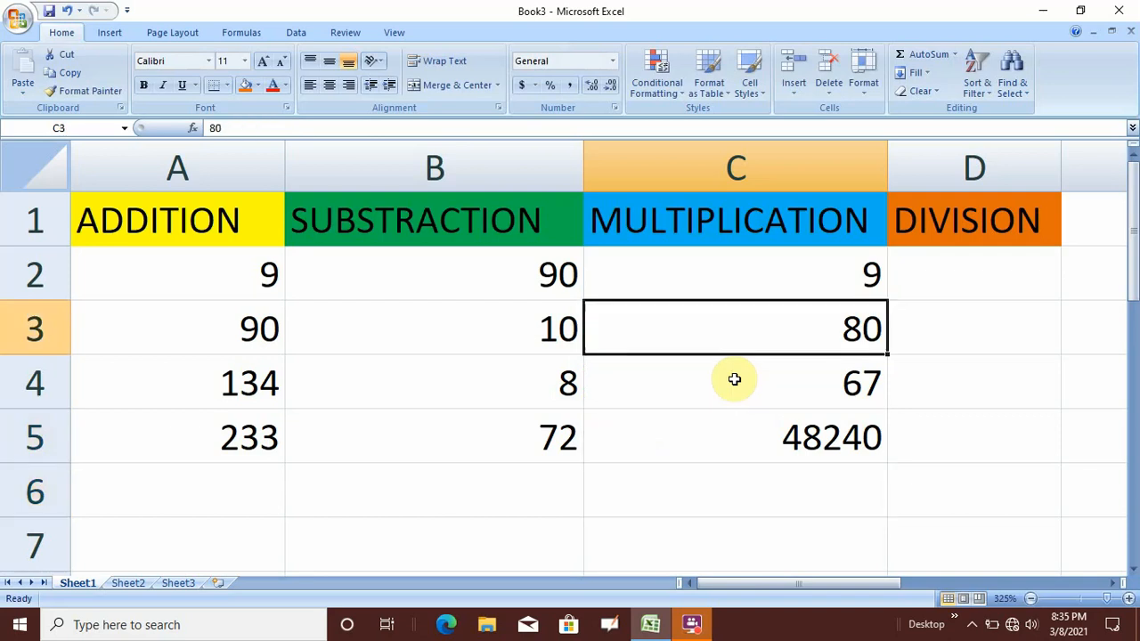
{"action": "key", "text": "Down"}
{"action": "key", "text": "Right"}
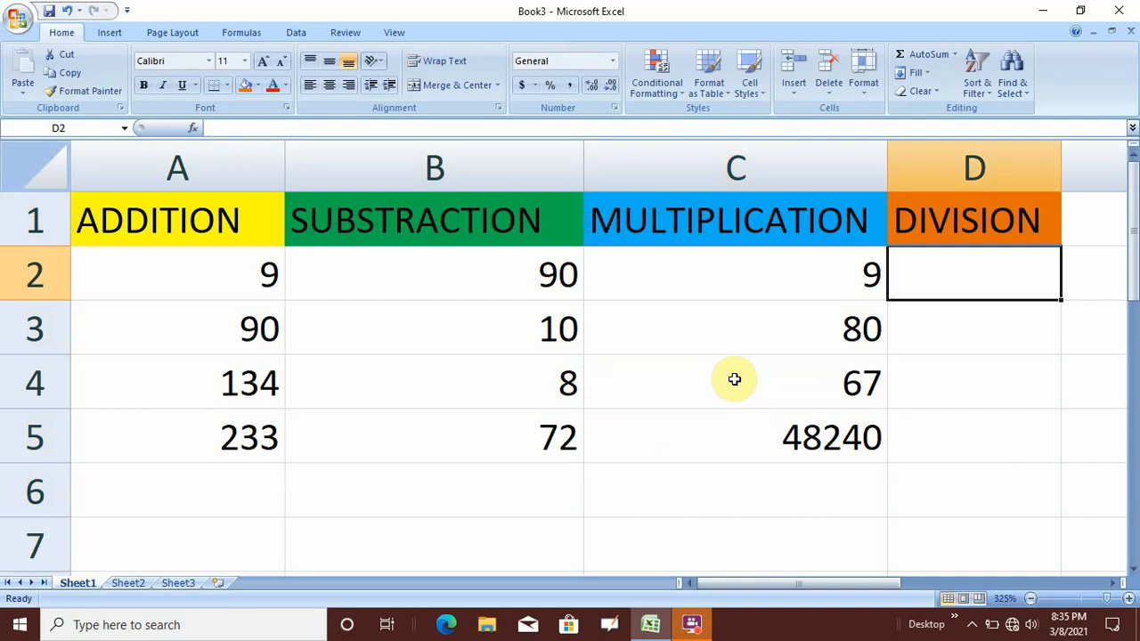
{"action": "type", "text": "80"}
{"action": "key", "text": "Return"}
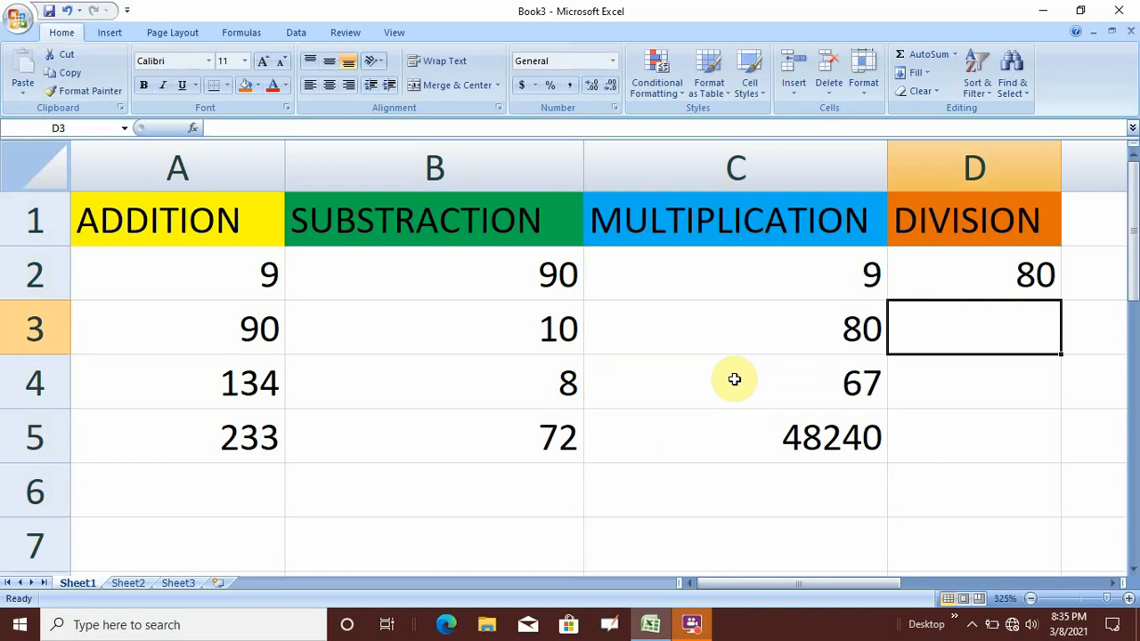
{"action": "type", "text": "4"}
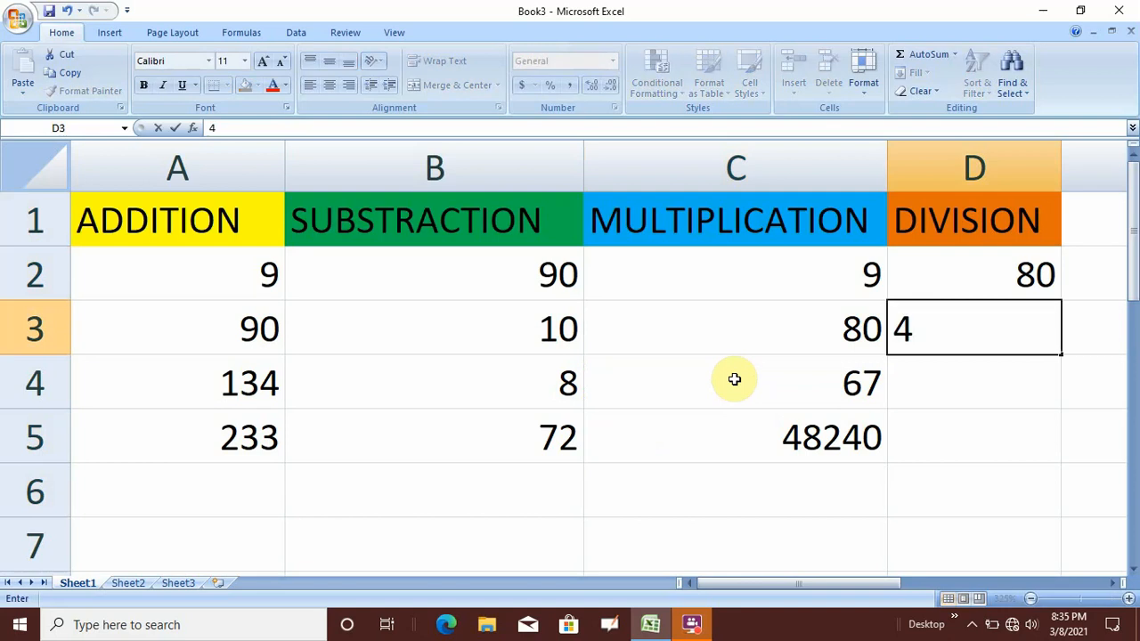
{"action": "key", "text": "Return"}
{"action": "key", "text": "Return"}
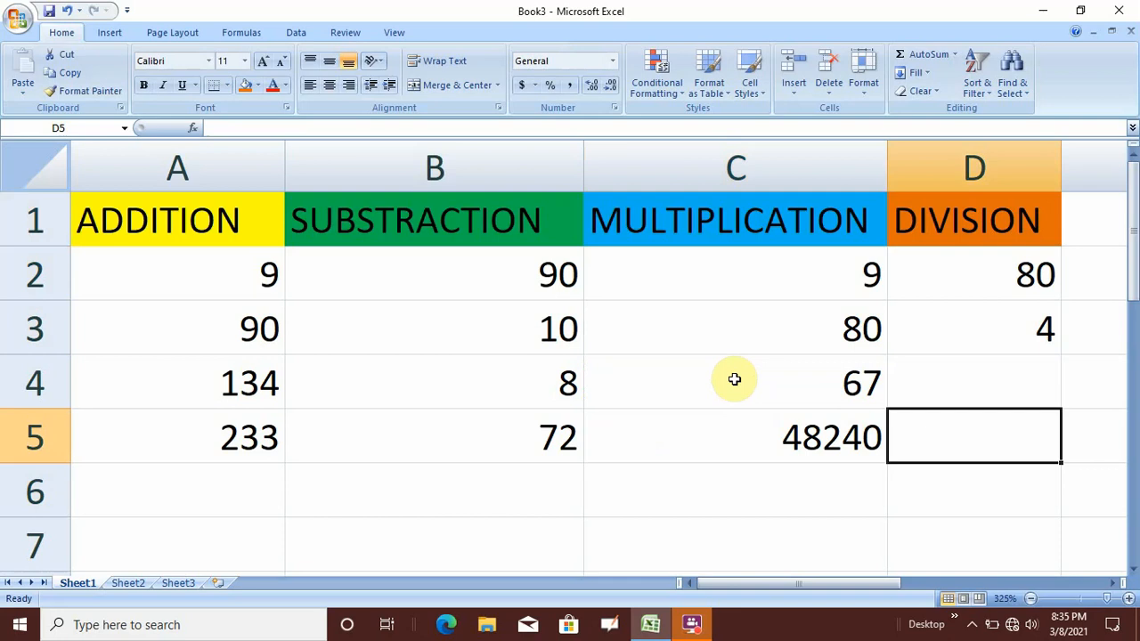
Divide the first DIVISION number by the second in cell D5 with the formula =D2/D3
{"action": "type", "text": "="}
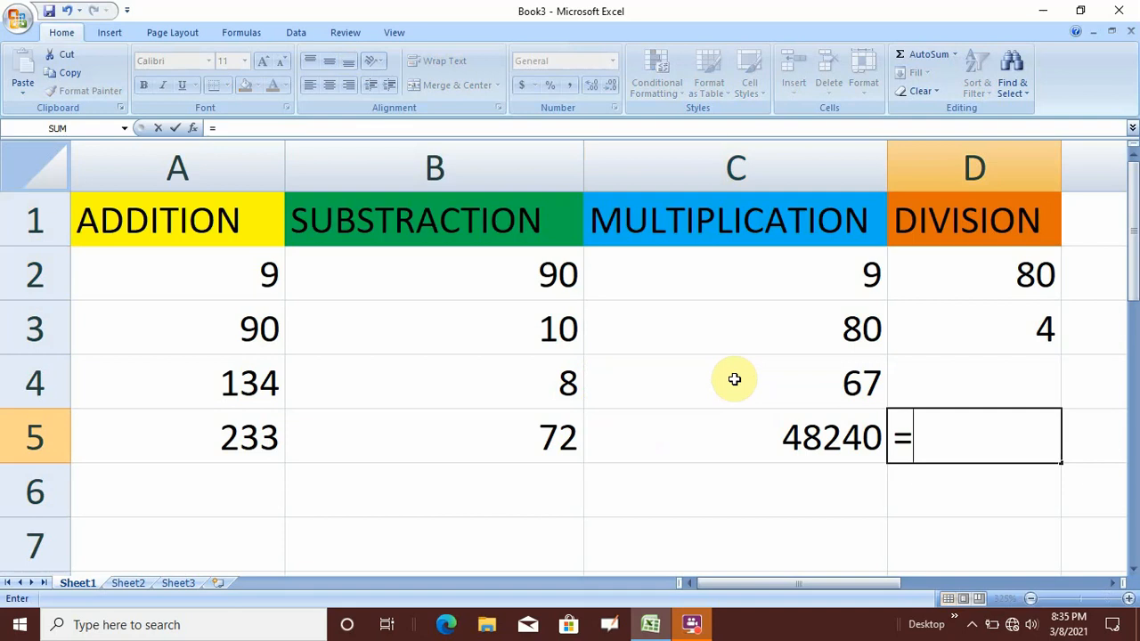
{"action": "left_click", "coordinate": [950, 270]}
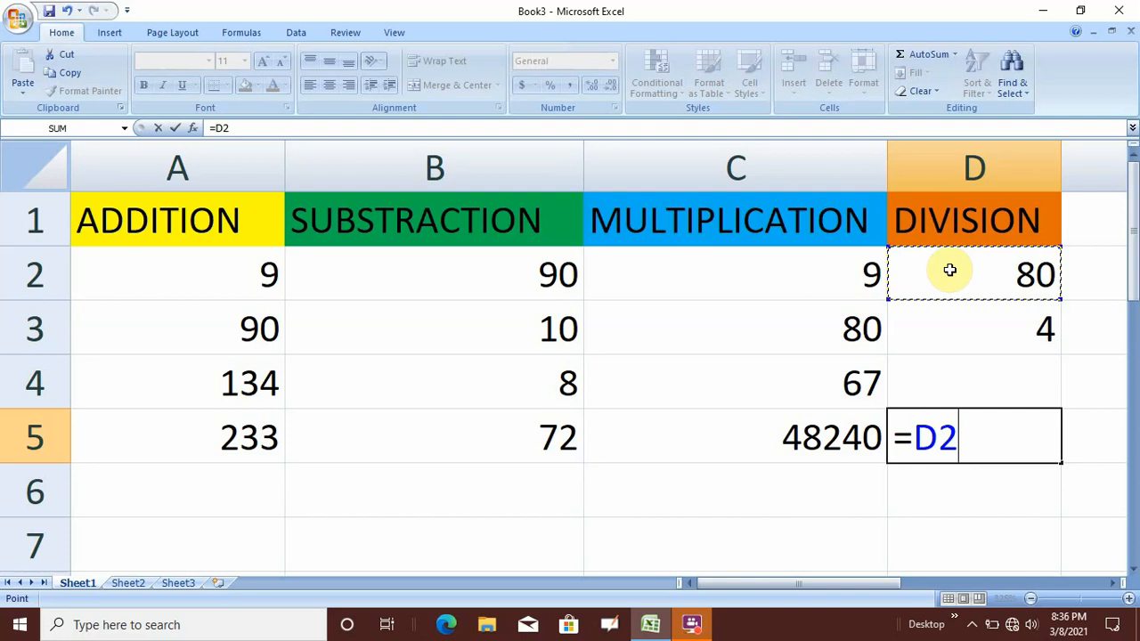
{"action": "type", "text": "/"}
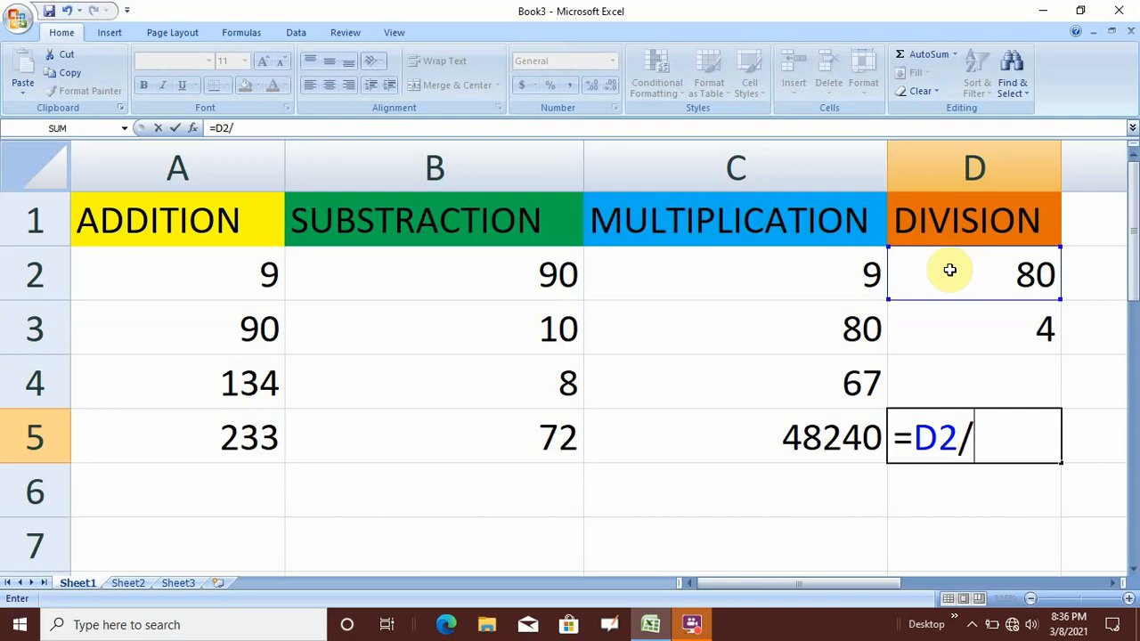
{"action": "left_click", "coordinate": [986, 325]}
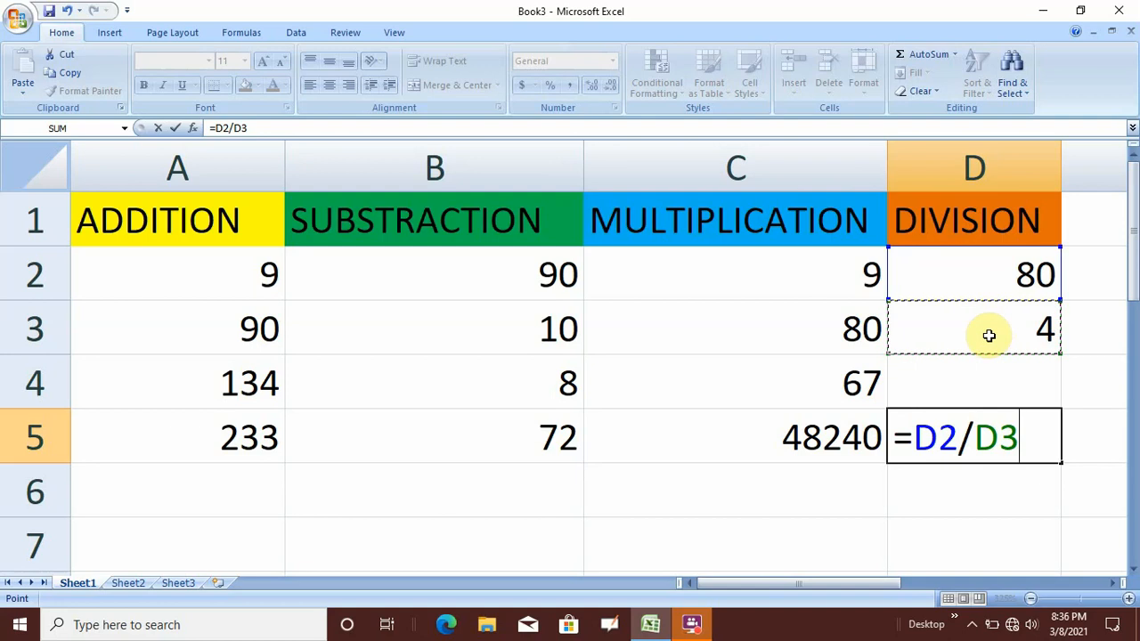
{"action": "key", "text": "Return"}
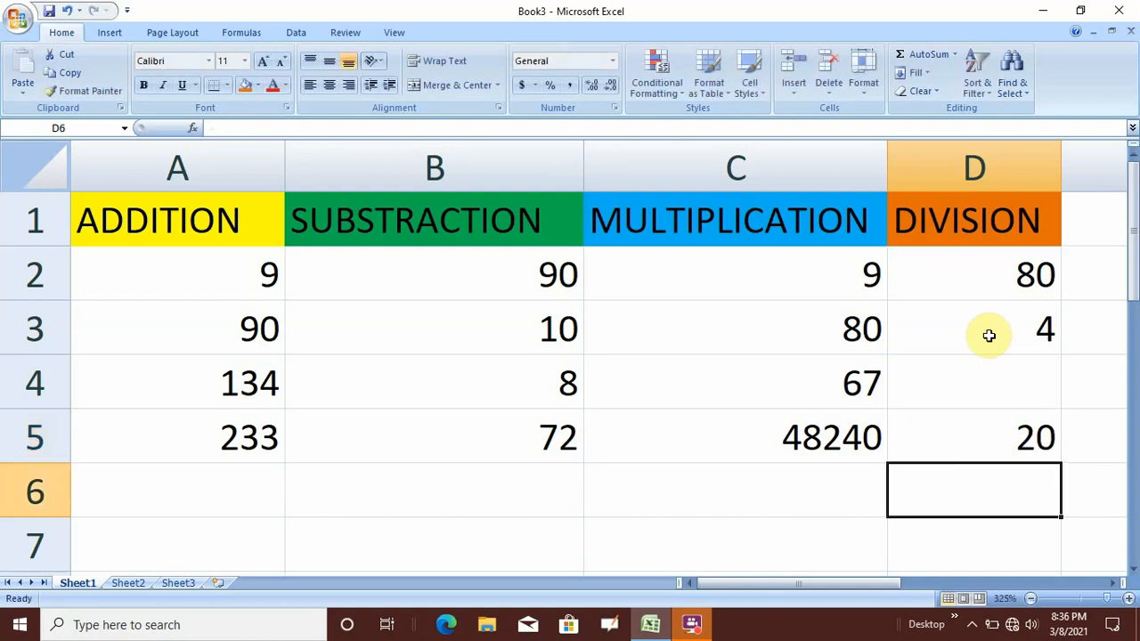
Review the result formulas in cells A5 to D5 and the ADDITION numbers in cells A2 to A4
{"action": "left_click_drag", "start_coordinate": [1046, 437], "coordinate": [623, 445]}
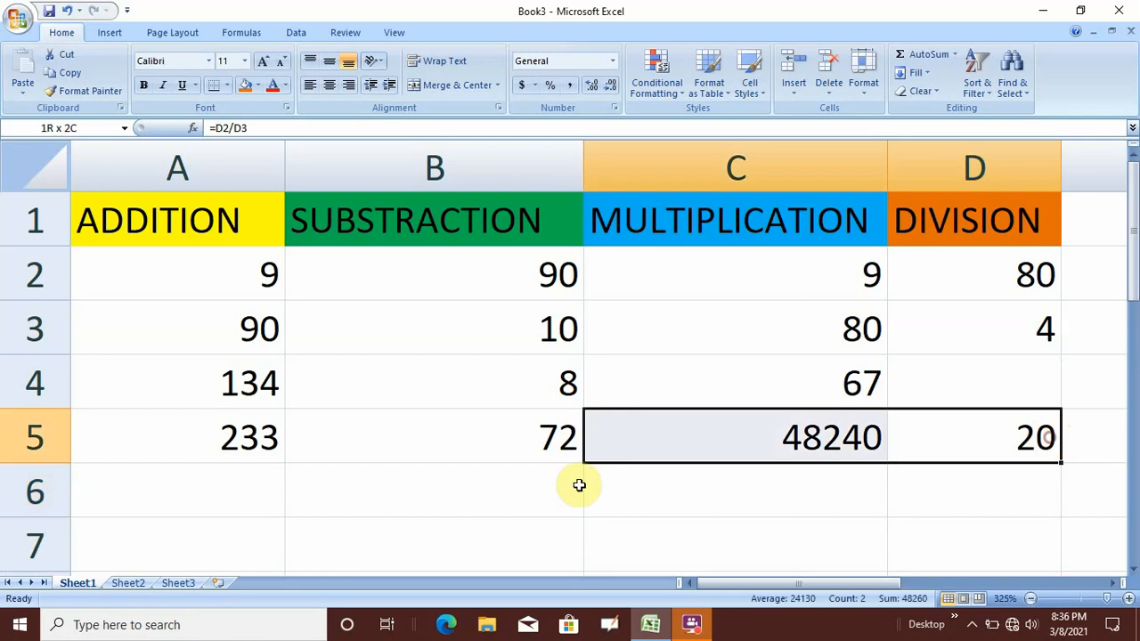
{"action": "left_click_drag", "start_coordinate": [579, 484], "coordinate": [229, 445]}
{"action": "left_click", "coordinate": [237, 437]}
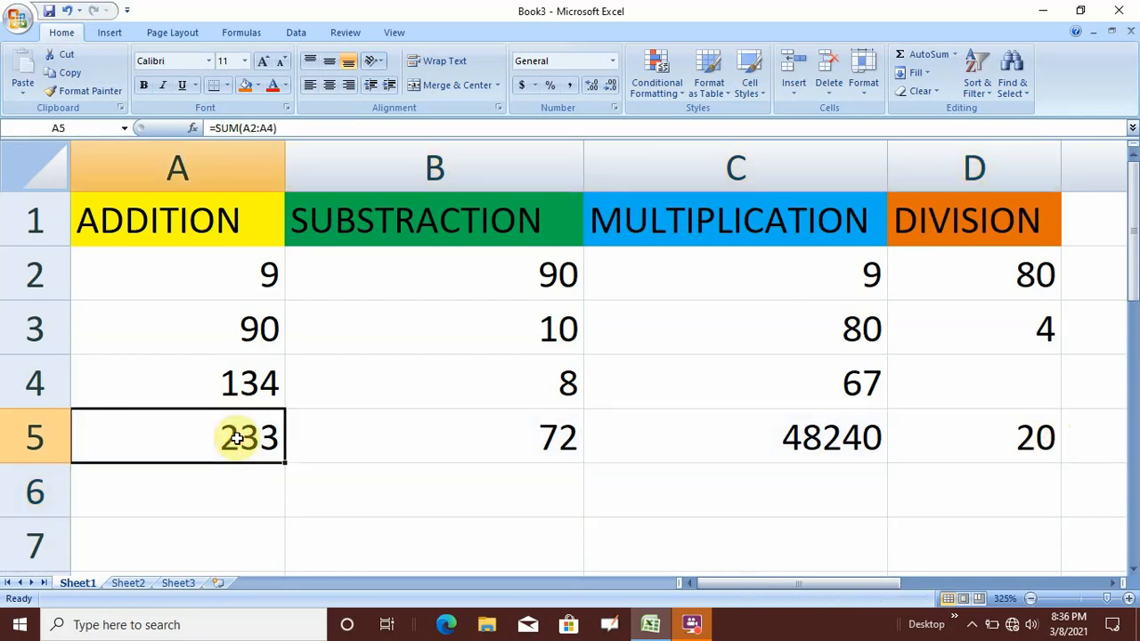
{"action": "key", "text": "Right"}
{"action": "key", "text": "Right"}
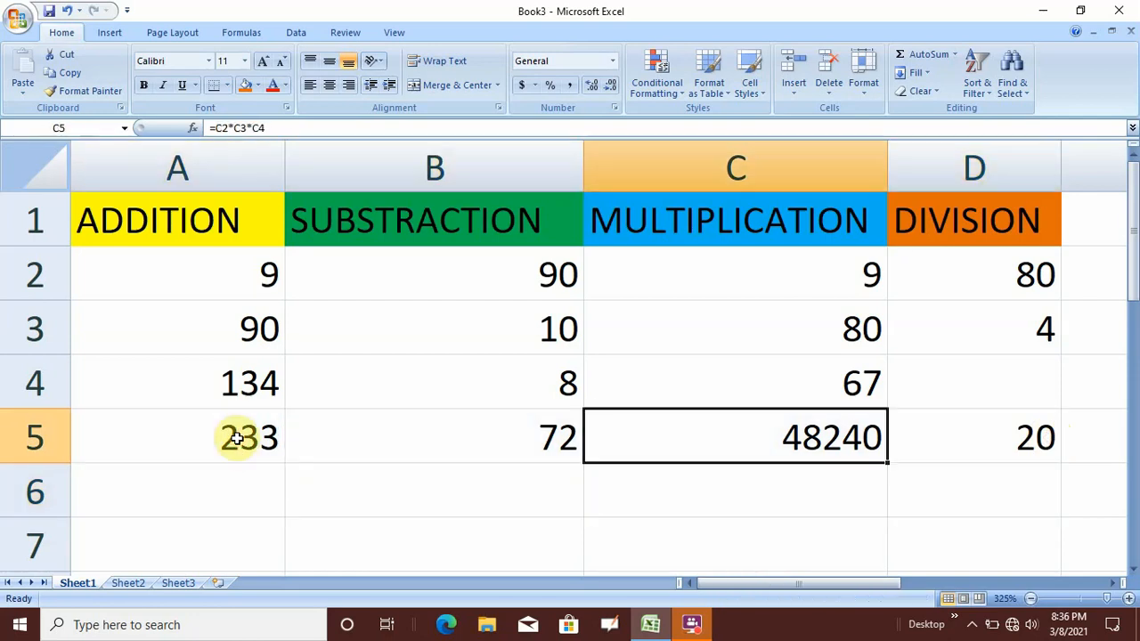
{"action": "key", "text": "Right"}
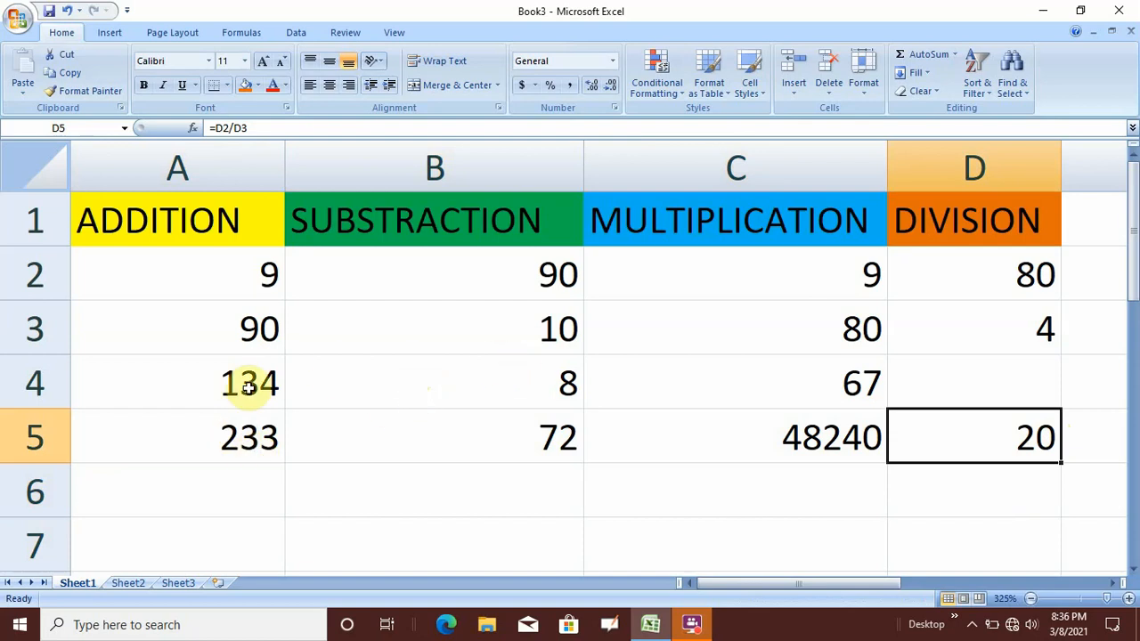
{"action": "left_click", "coordinate": [199, 263]}
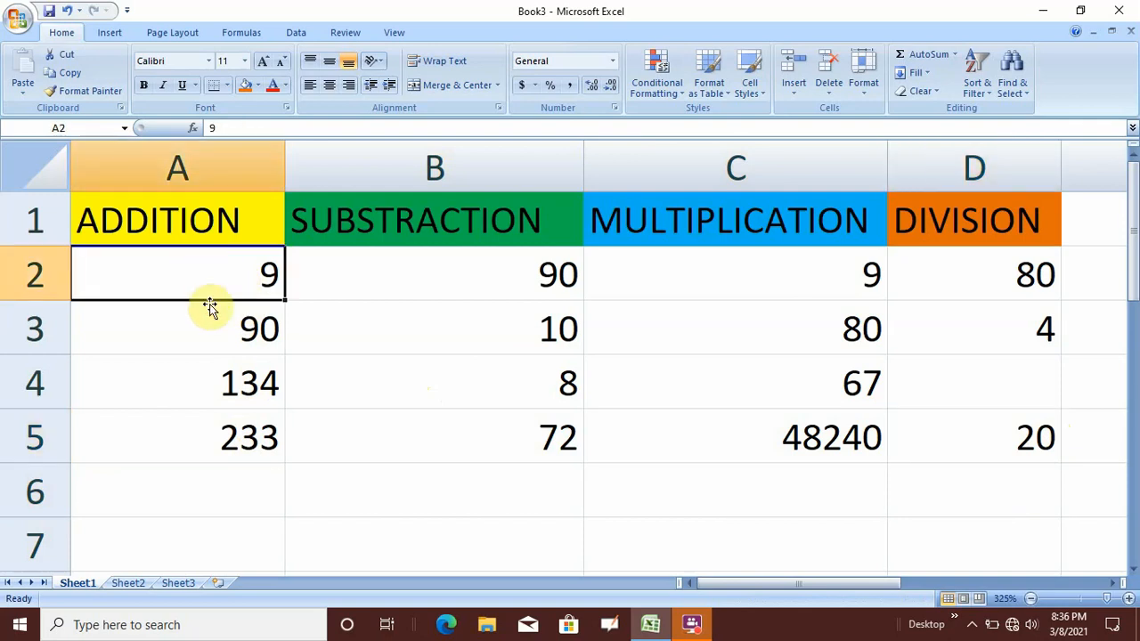
{"action": "left_click", "coordinate": [206, 323]}
{"action": "left_click", "coordinate": [218, 385]}
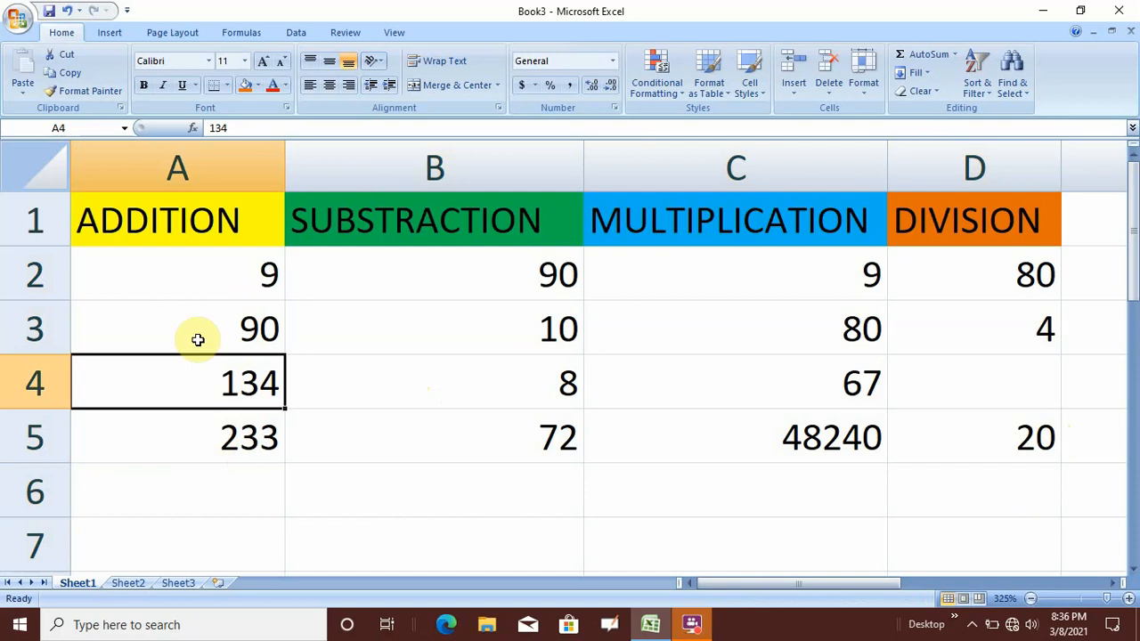
{"action": "left_click", "coordinate": [204, 272]}
{"action": "left_click", "coordinate": [199, 323]}
{"action": "left_click", "coordinate": [196, 377]}
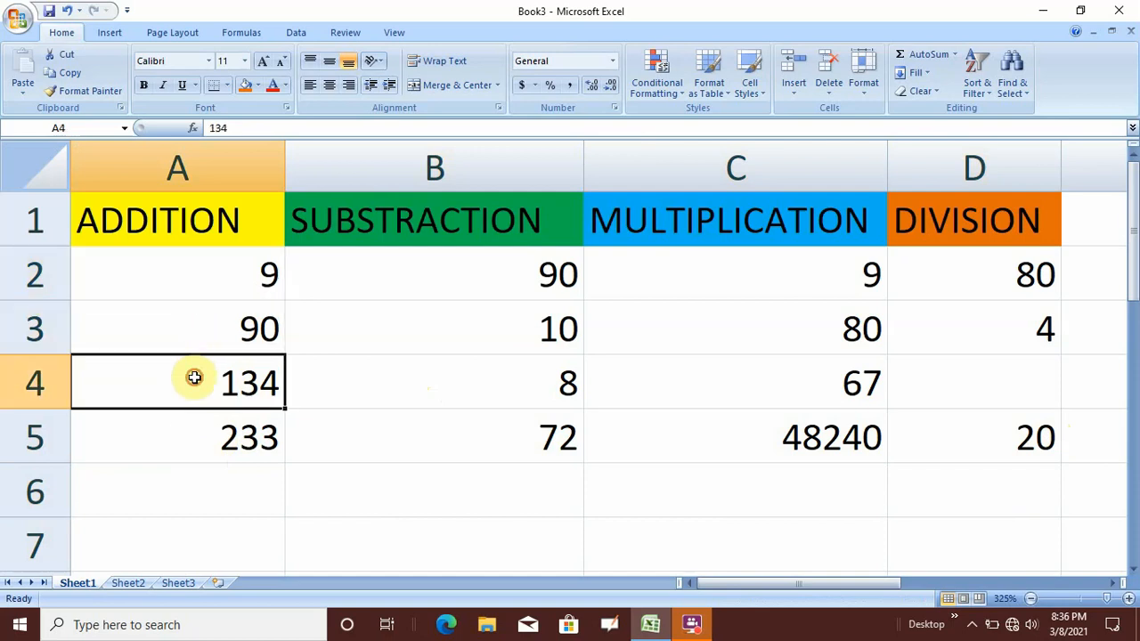
Re-enter the formula =SUM(A2:A4) in cell A5 to total the three ADDITION numbers
{"action": "left_click", "coordinate": [186, 437]}
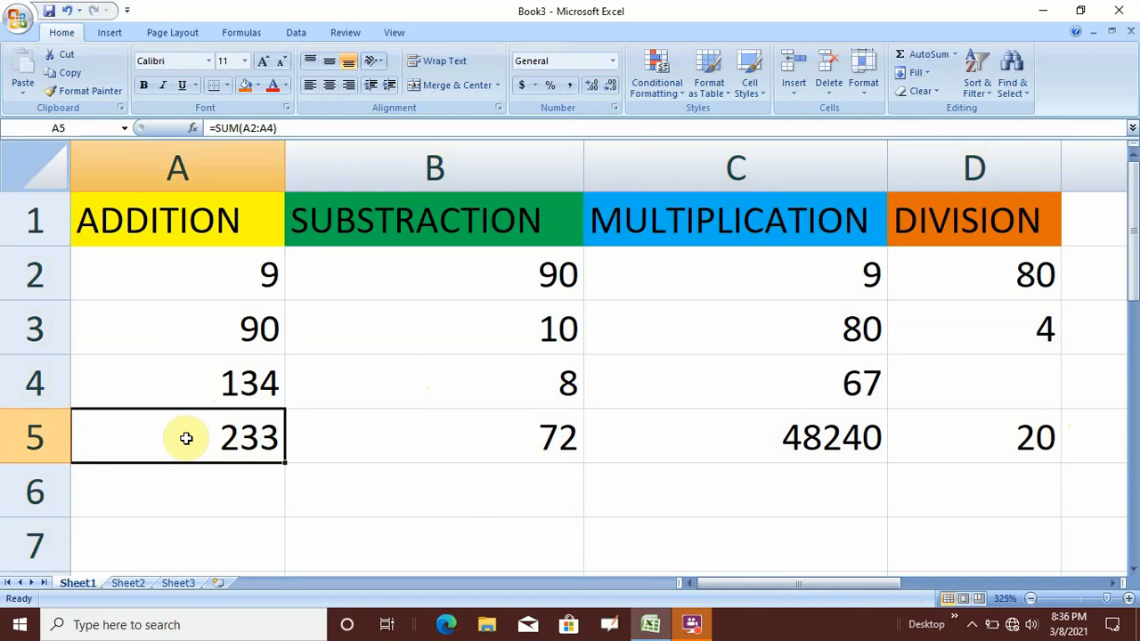
{"action": "type", "text": "="}
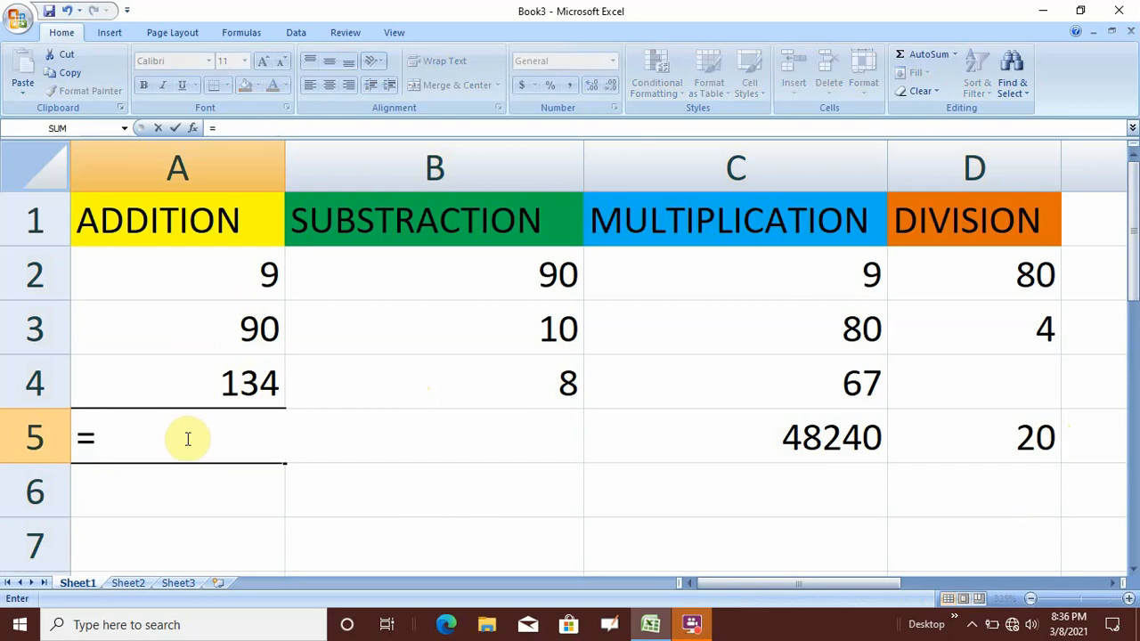
{"action": "type", "text": "SU"}
{"action": "type", "text": "M"}
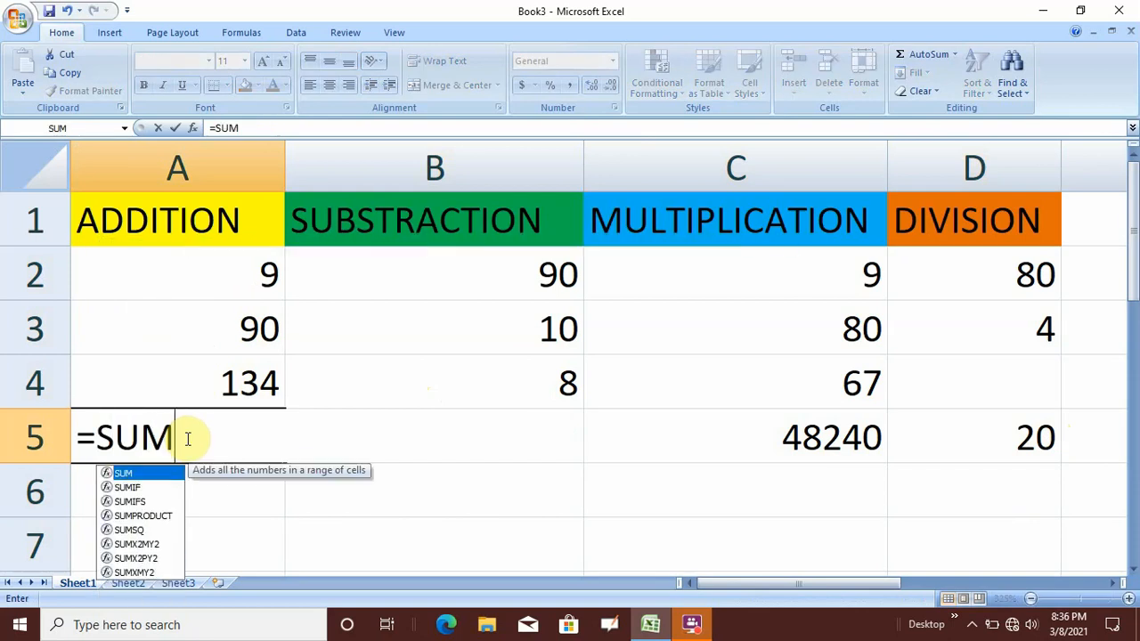
{"action": "type", "text": "("}
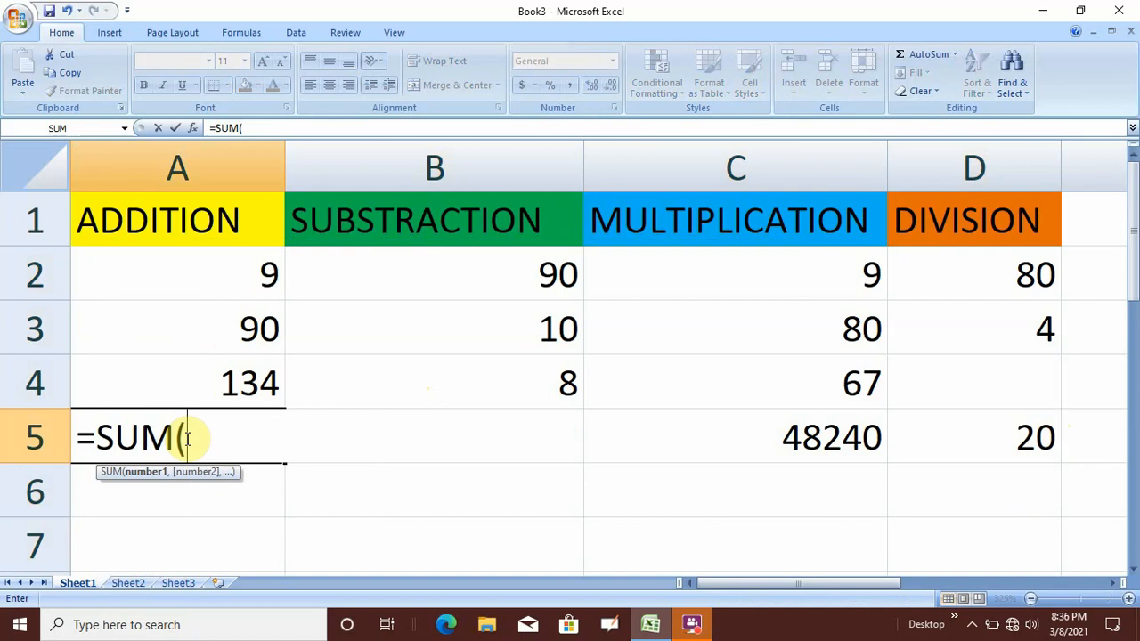
{"action": "left_click", "coordinate": [208, 274]}
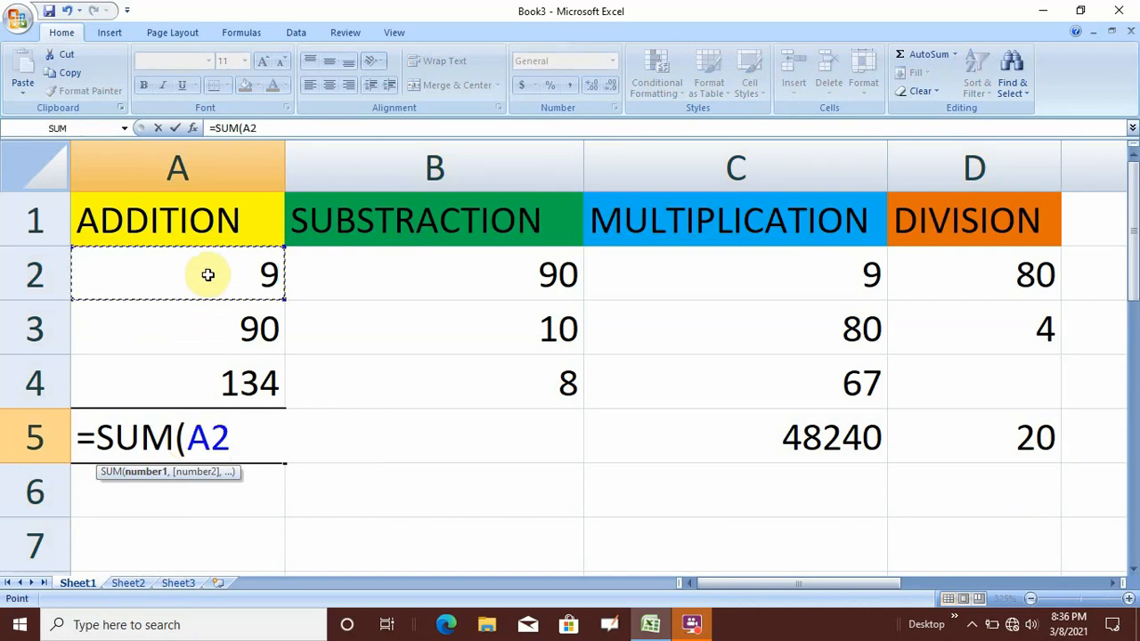
{"action": "left_click_drag", "start_coordinate": [207, 274], "coordinate": [203, 375]}
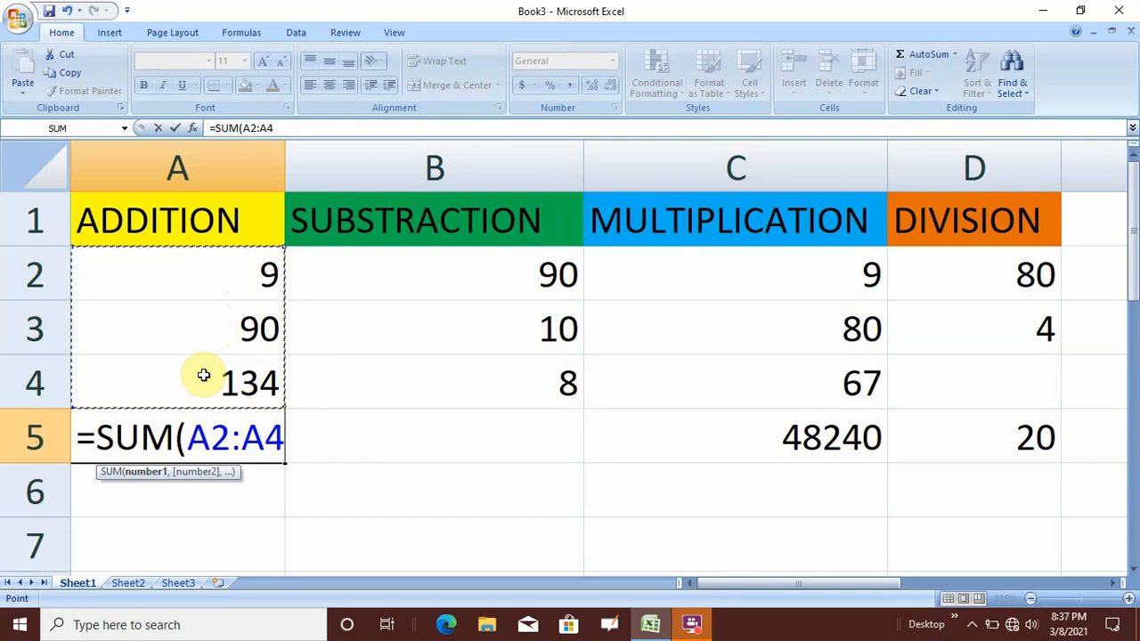
{"action": "type", "text": ")"}
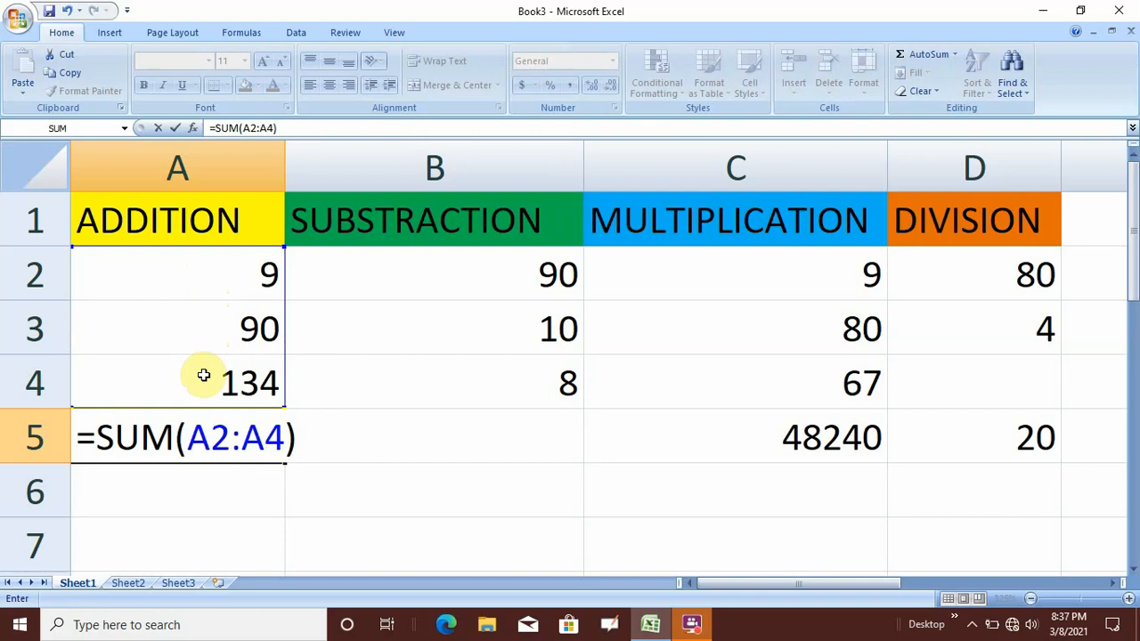
{"action": "key", "text": "Return"}
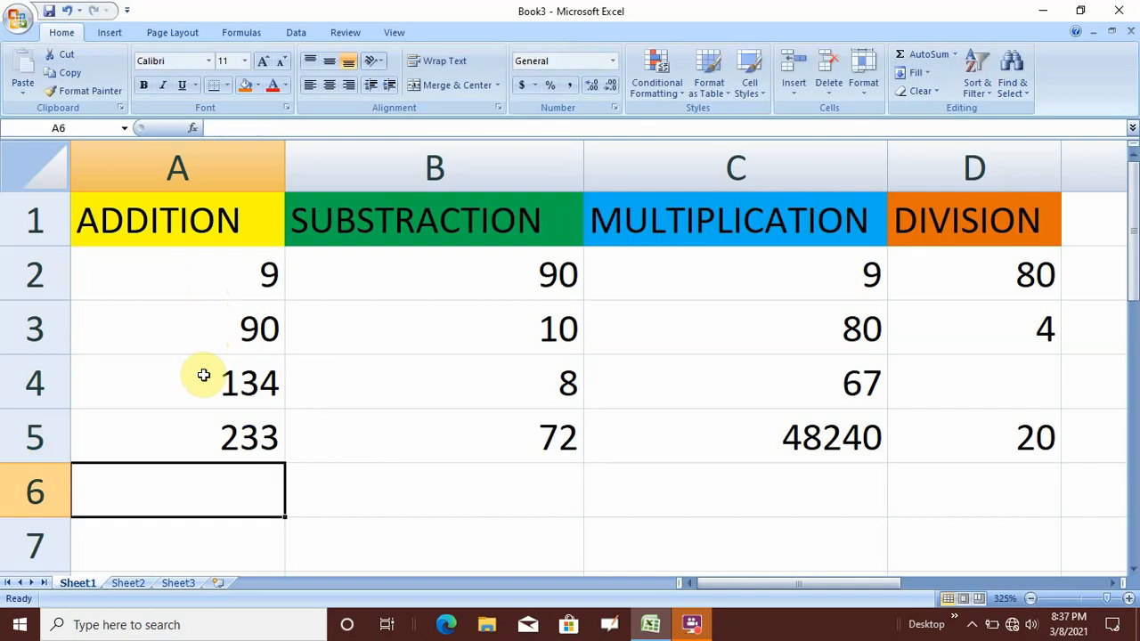
Clear cell B5 and rebuild the subtraction of the three numbers above it with the formula =B2-B3-B4
{"action": "left_click", "coordinate": [458, 428]}
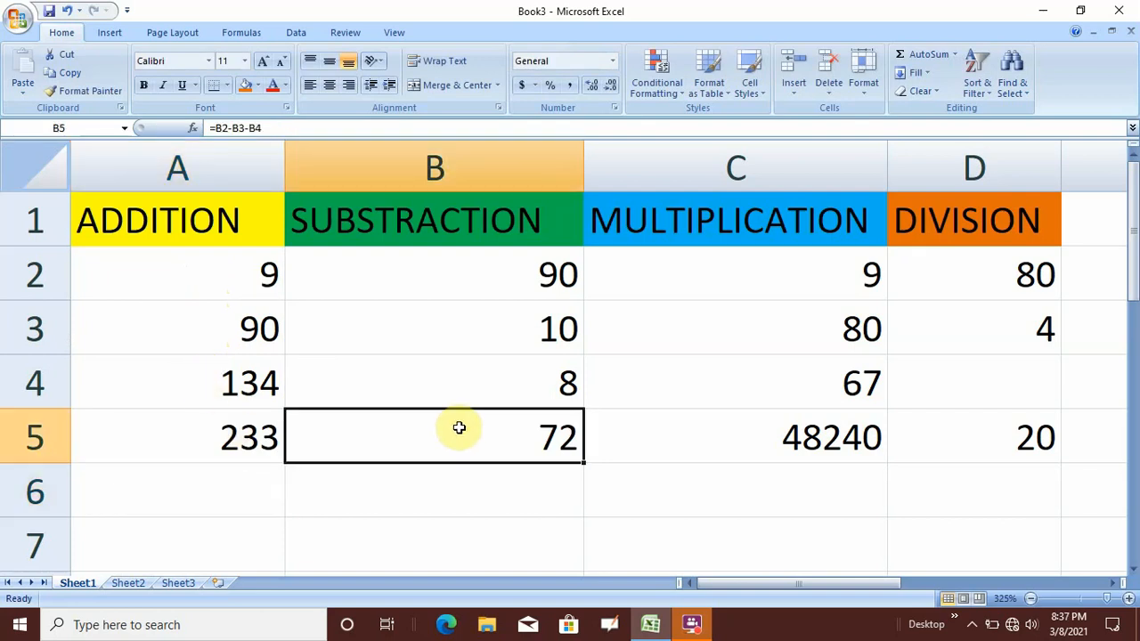
{"action": "key", "text": "Delete"}
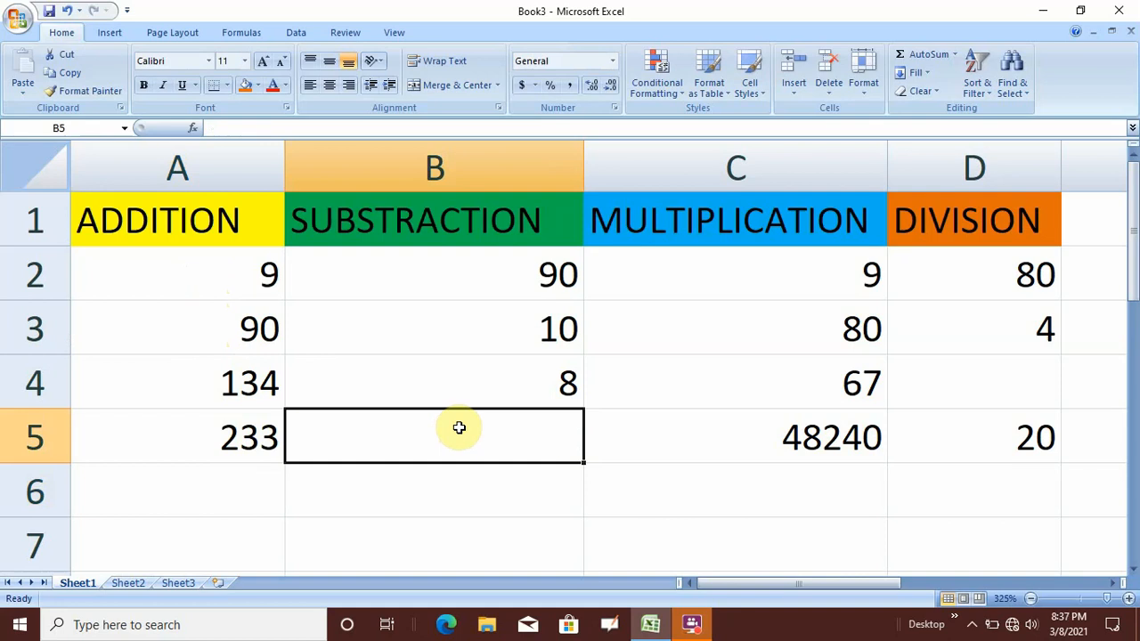
{"action": "type", "text": "="}
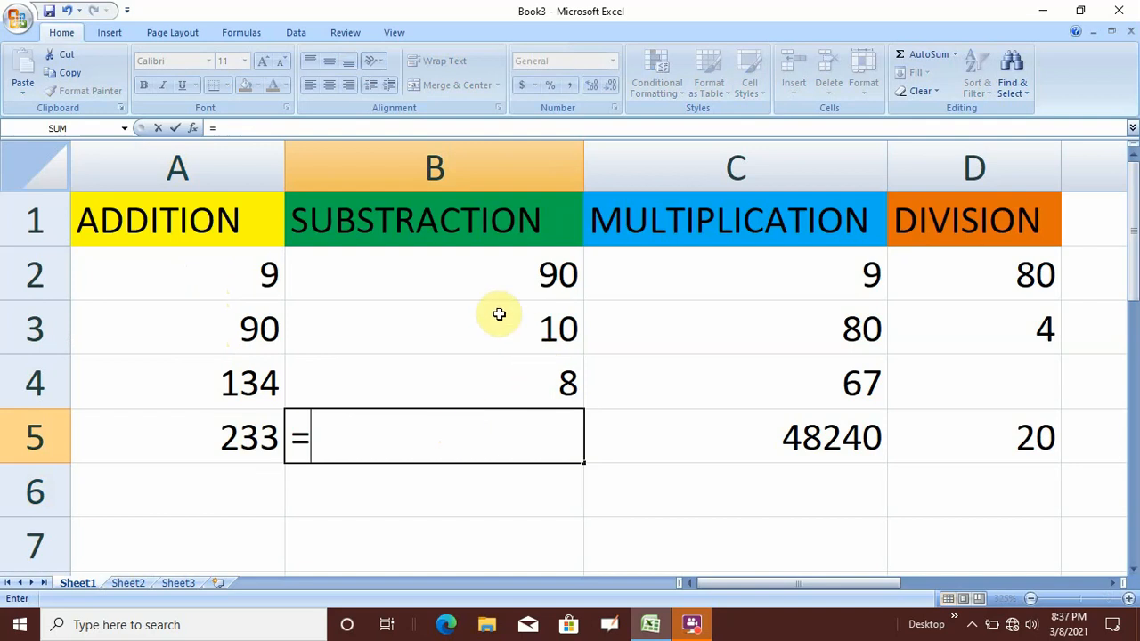
{"action": "left_click", "coordinate": [440, 275]}
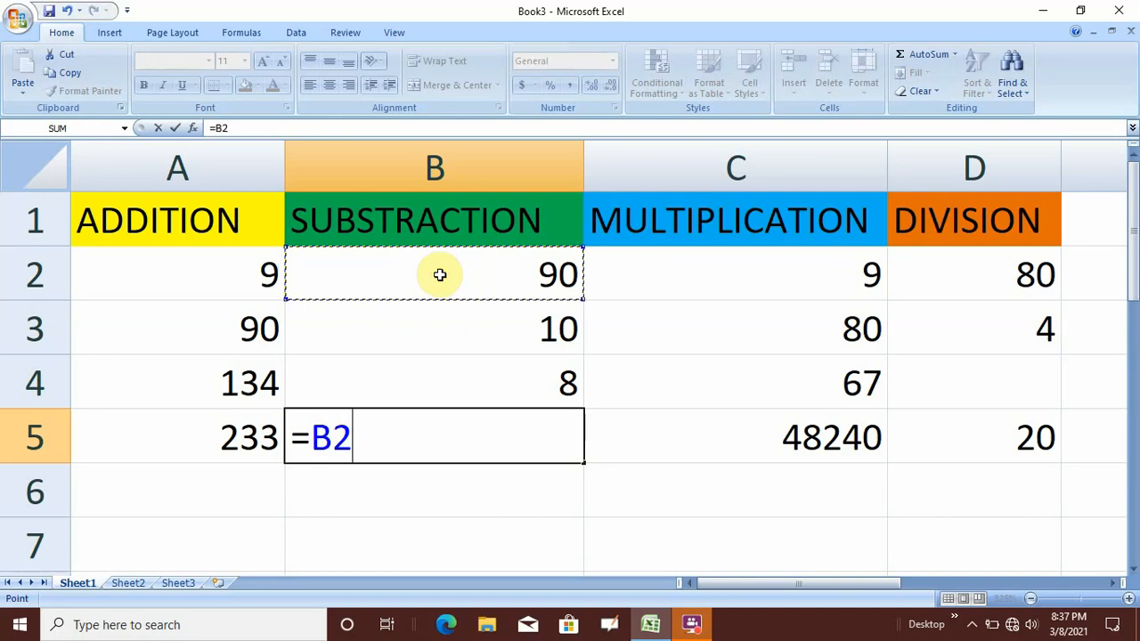
{"action": "type", "text": "-"}
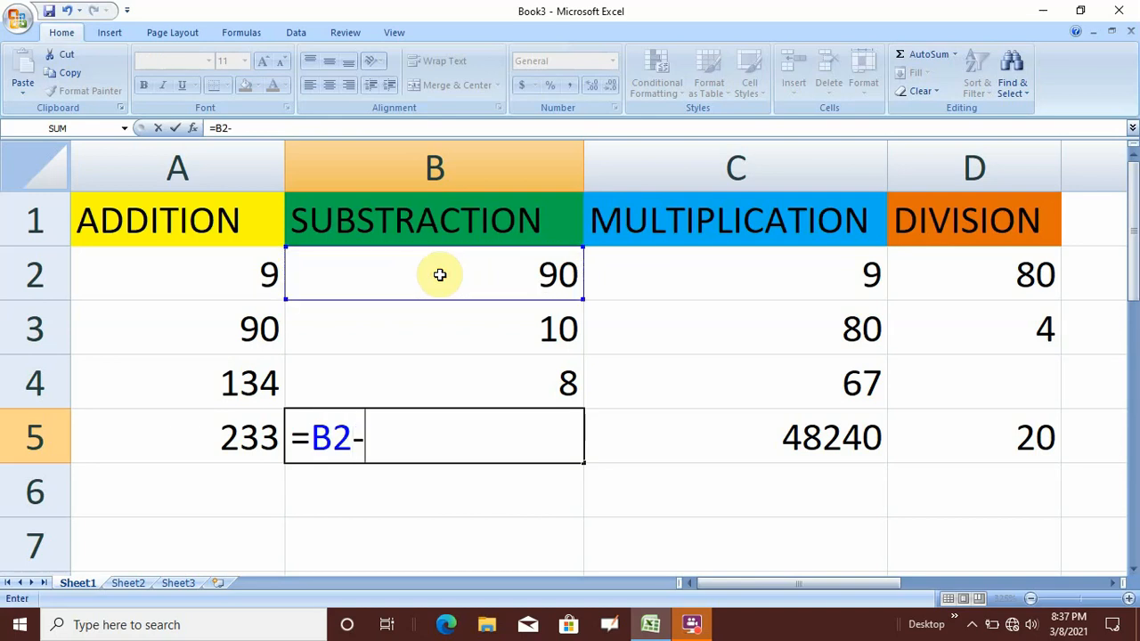
{"action": "left_click", "coordinate": [452, 329]}
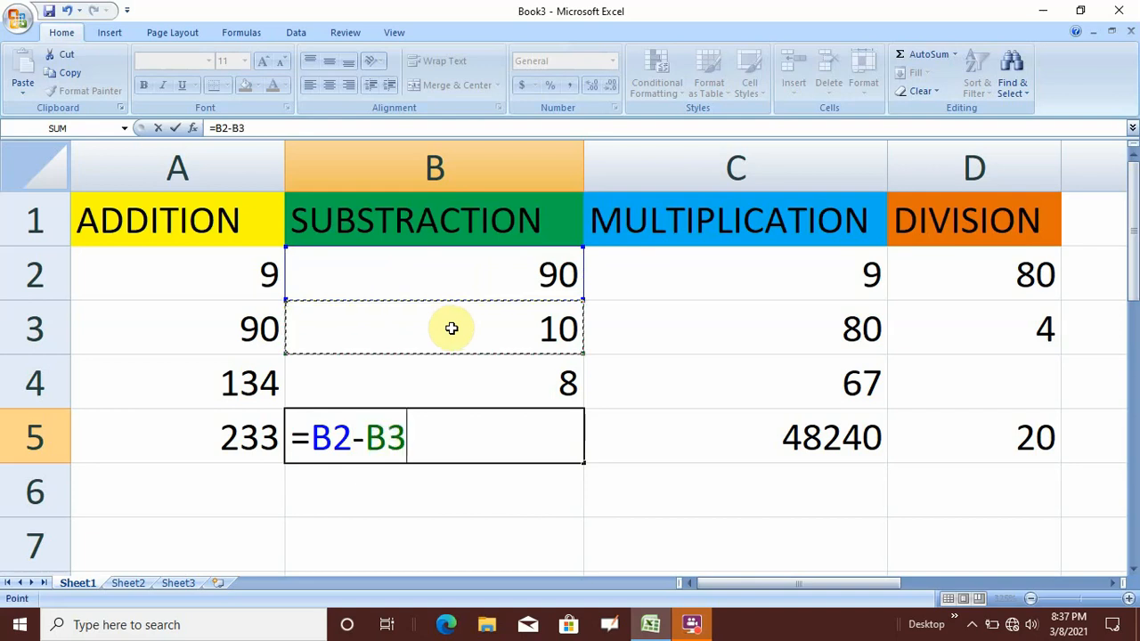
{"action": "type", "text": "-"}
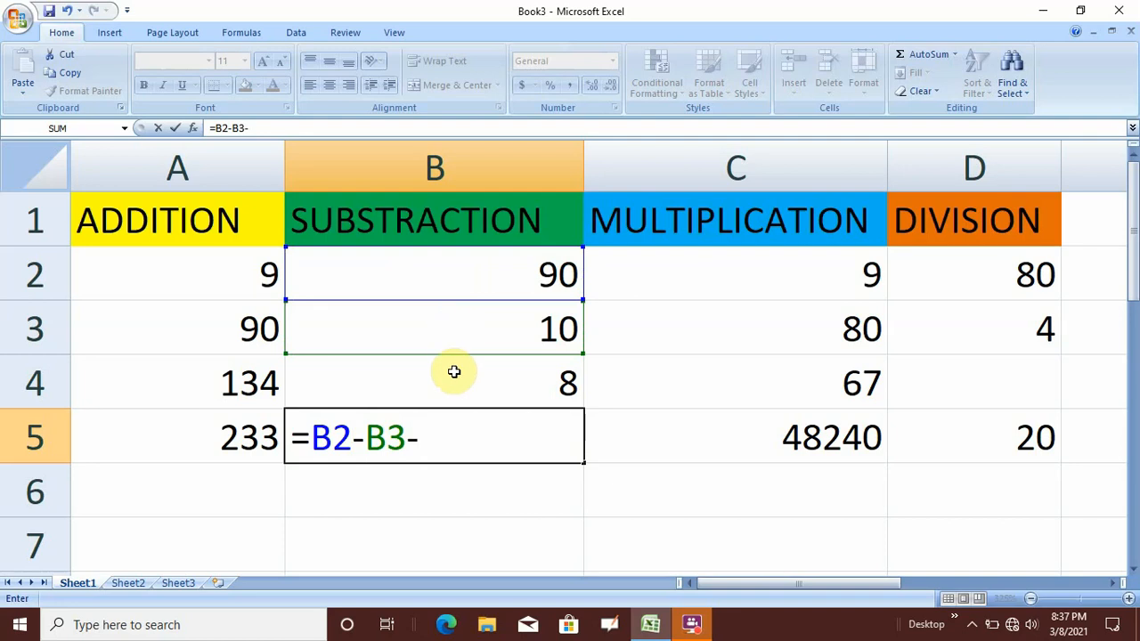
{"action": "left_click", "coordinate": [454, 371]}
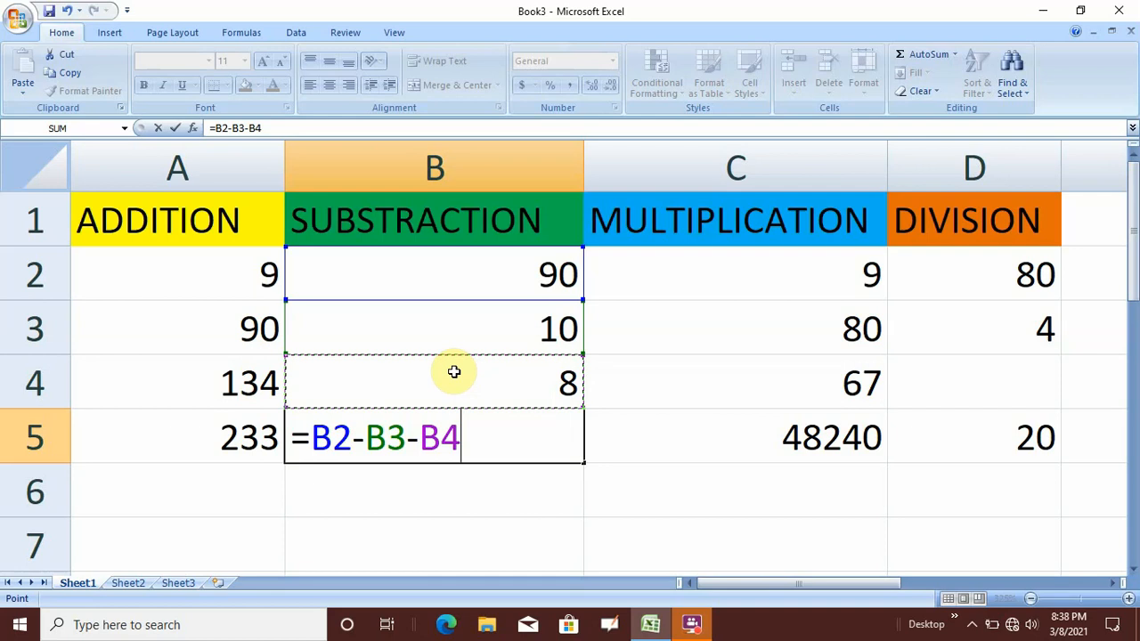
{"action": "key", "text": "Return"}
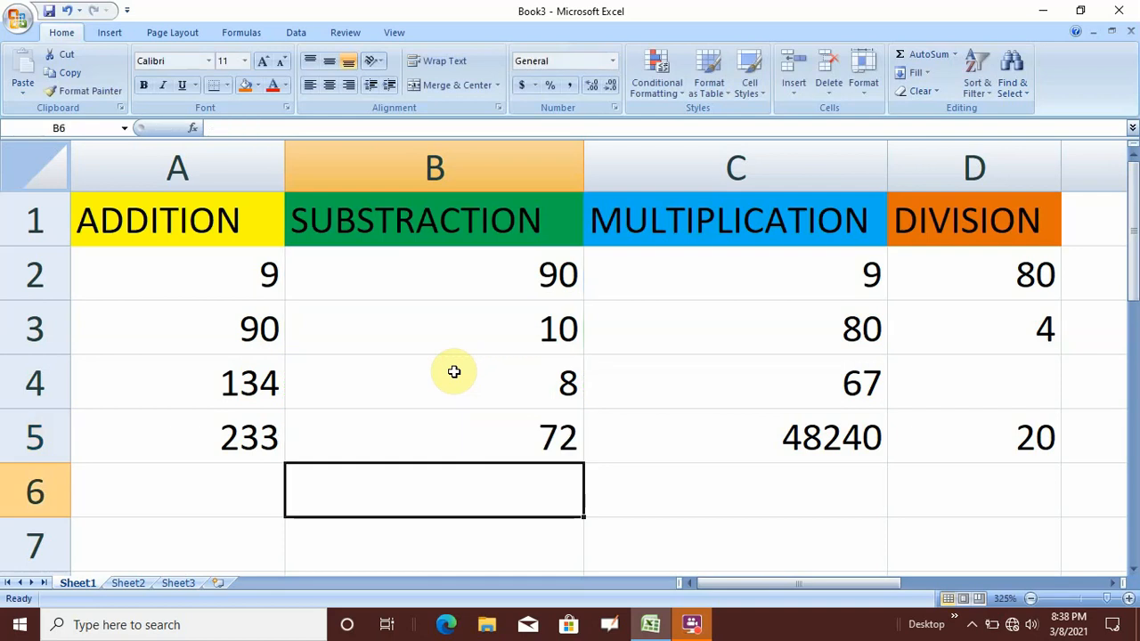
{"action": "left_click", "coordinate": [468, 425]}
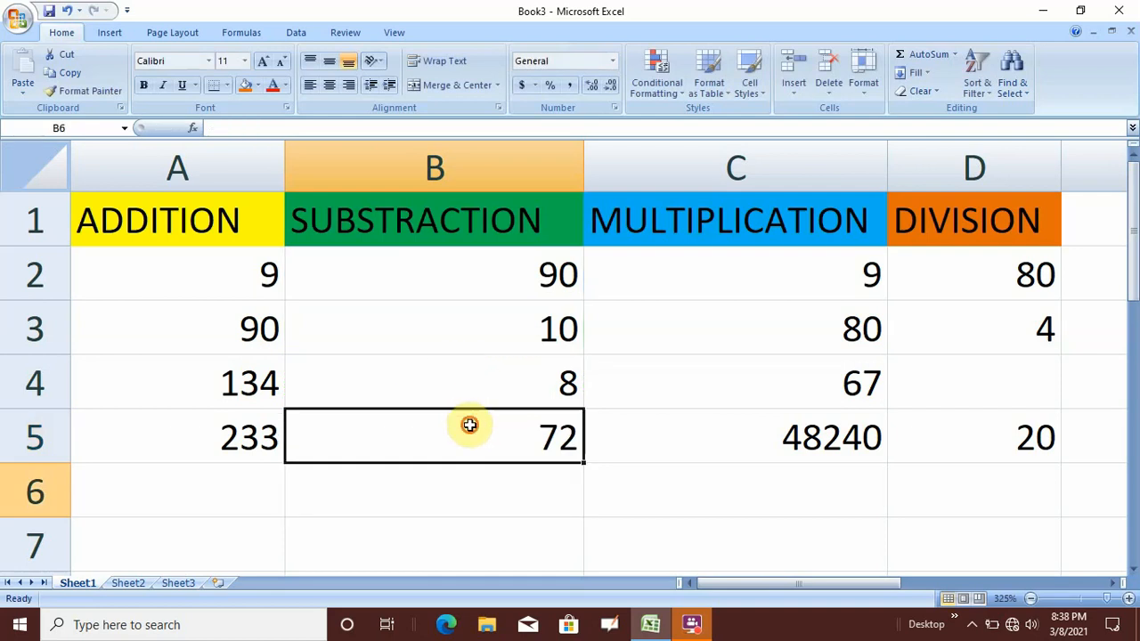
Check the MULTIPLICATION numbers in cells C2 to C4 and re-enter their product in cell C5 with the formula =C2*C3*C4
{"action": "left_click", "coordinate": [772, 258]}
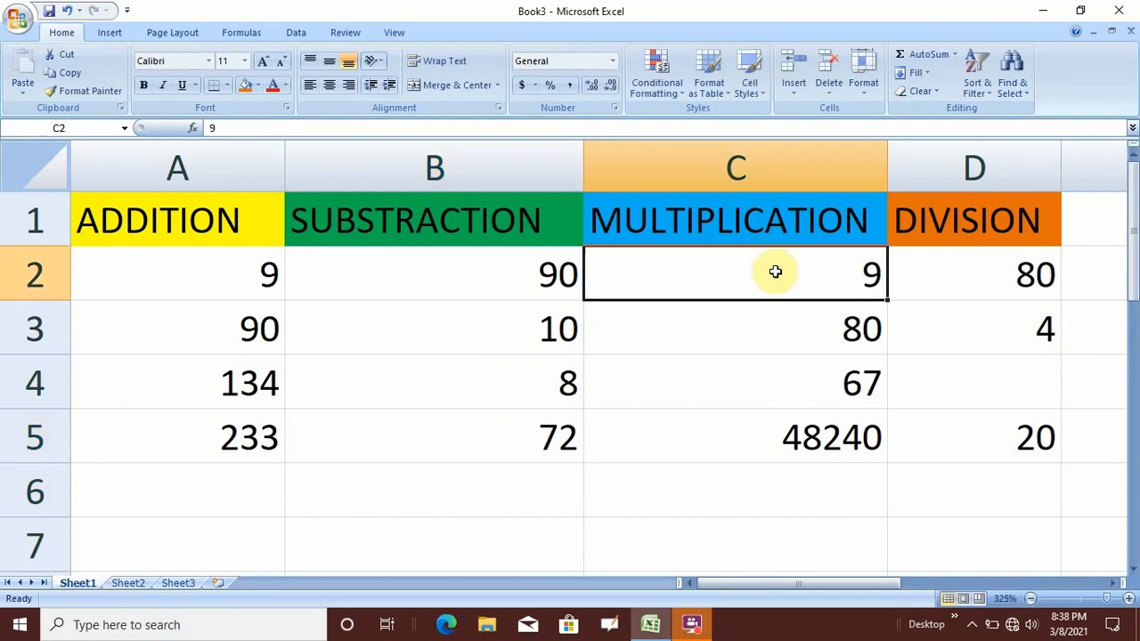
{"action": "left_click", "coordinate": [783, 334]}
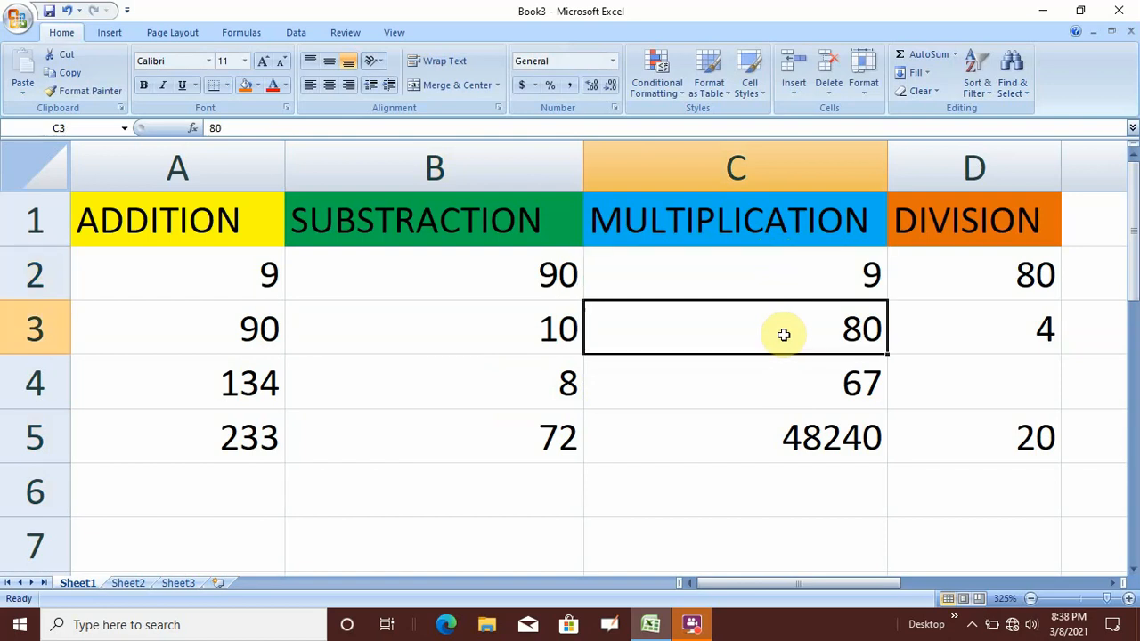
{"action": "left_click", "coordinate": [789, 379]}
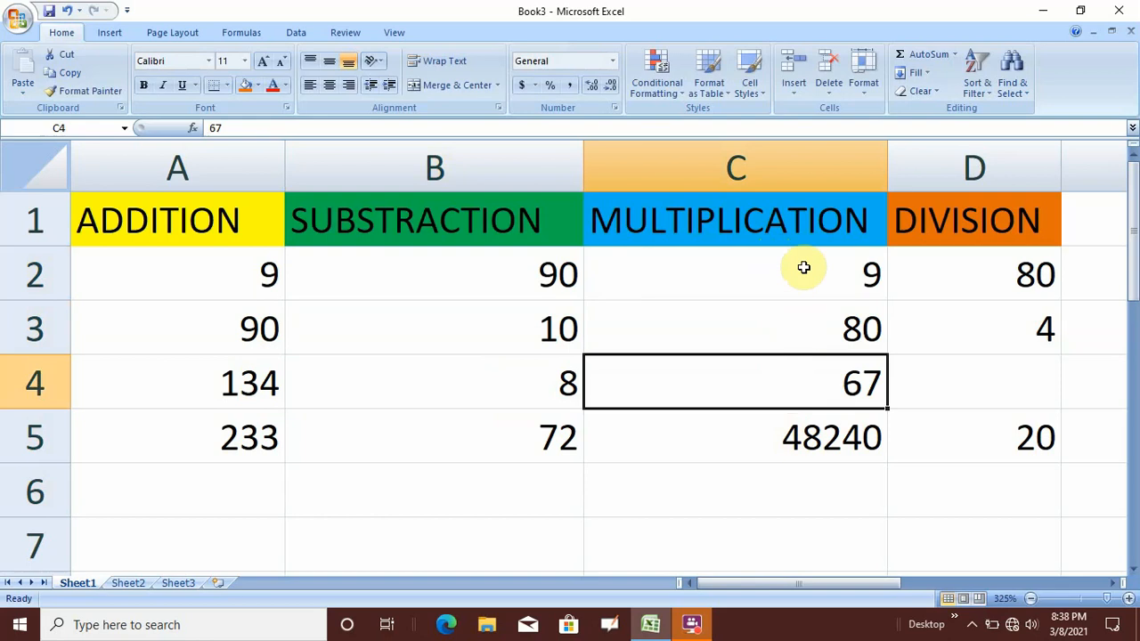
{"action": "left_click", "coordinate": [811, 444]}
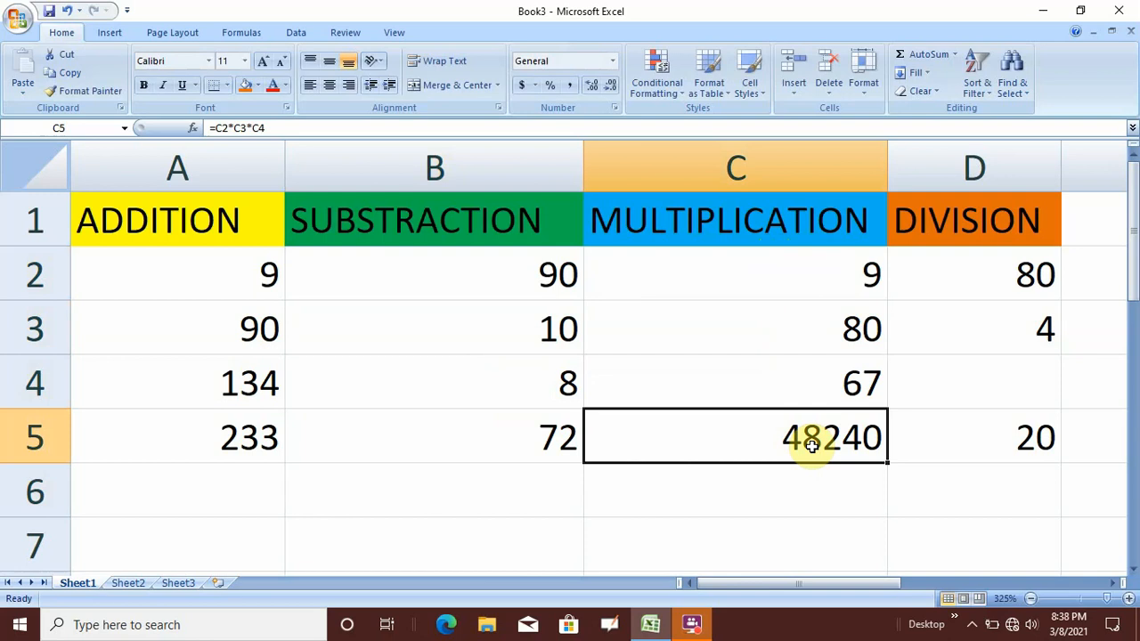
{"action": "type", "text": "="}
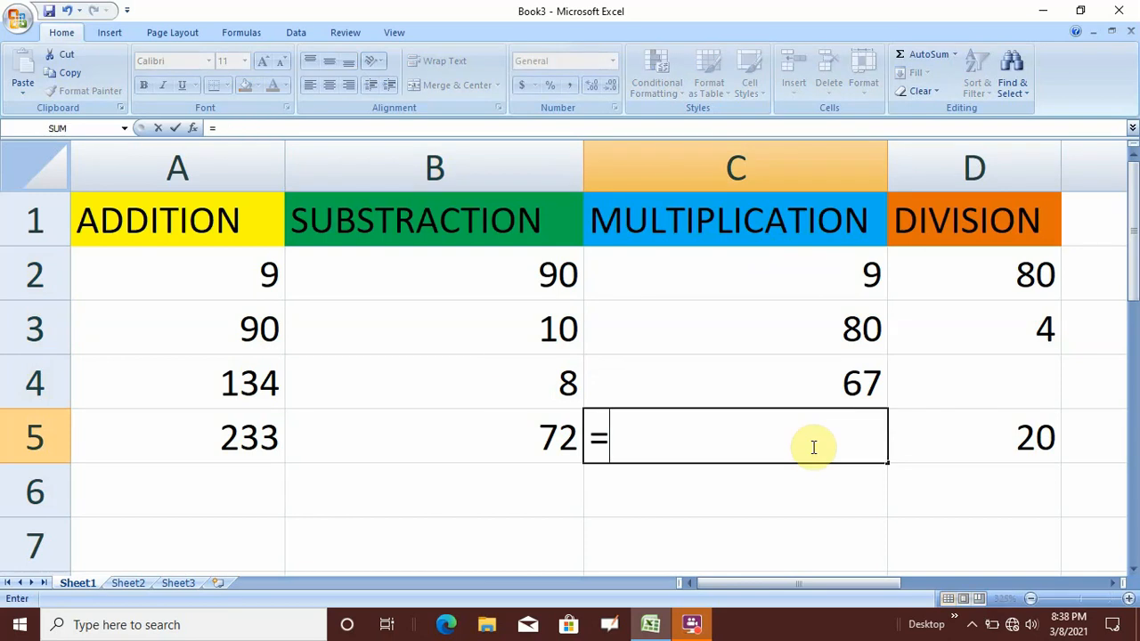
{"action": "left_click", "coordinate": [795, 278]}
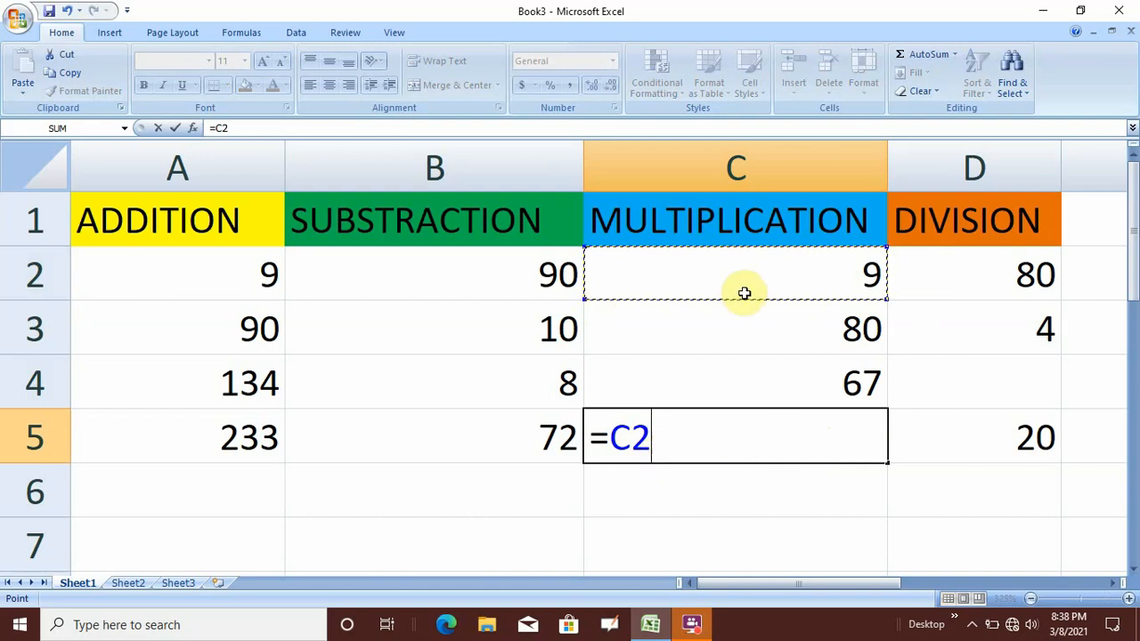
{"action": "type", "text": "*"}
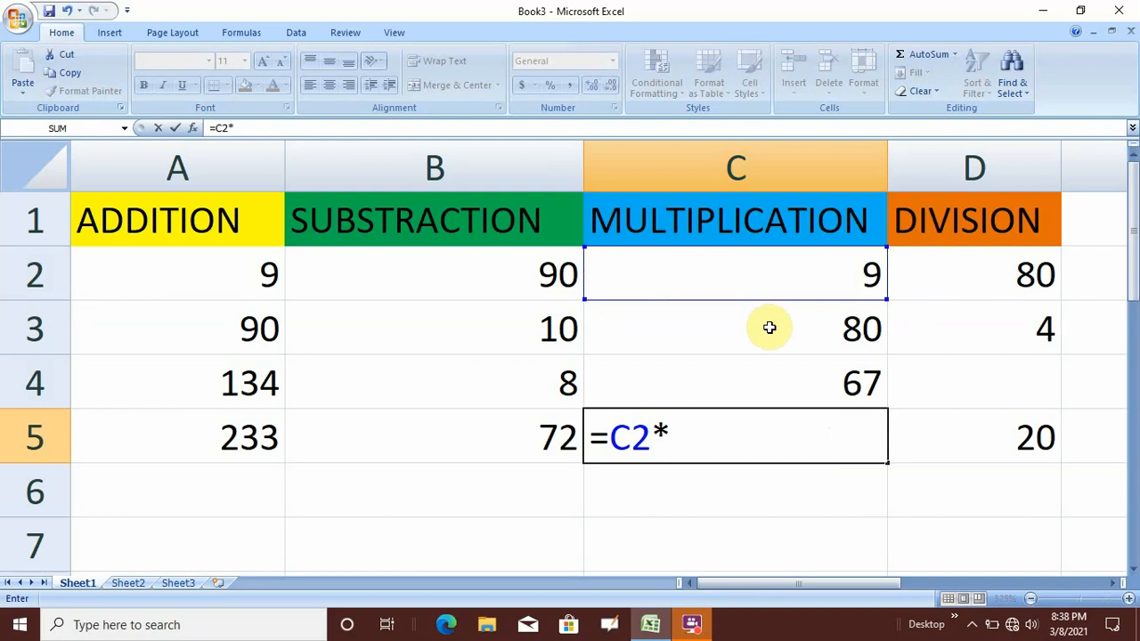
{"action": "left_click", "coordinate": [770, 328]}
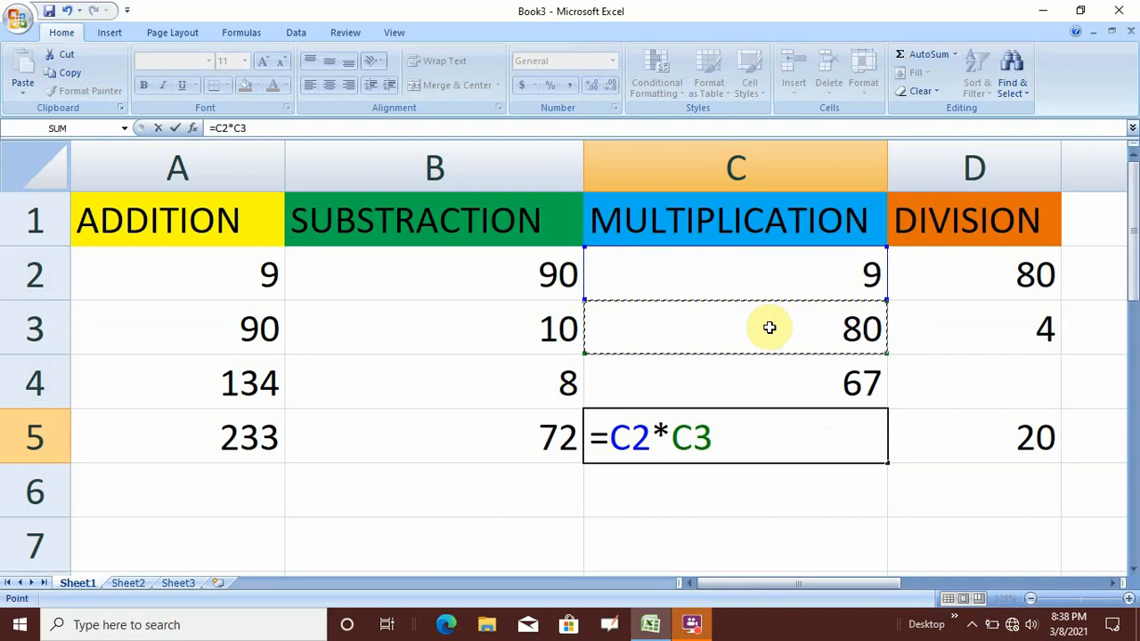
{"action": "type", "text": "*"}
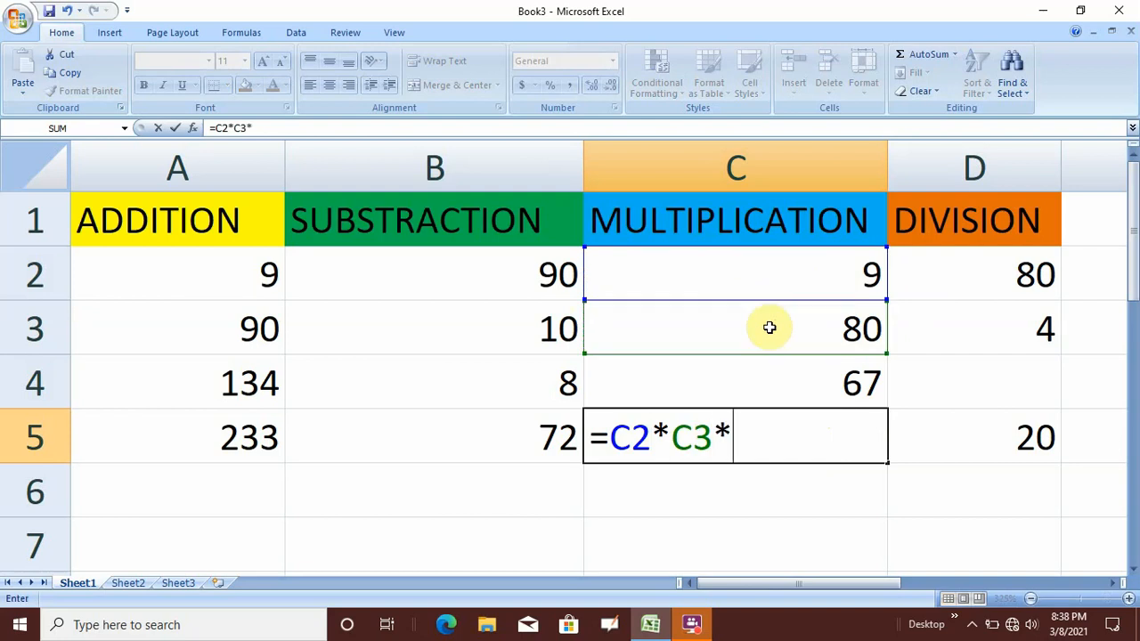
{"action": "left_click", "coordinate": [772, 379]}
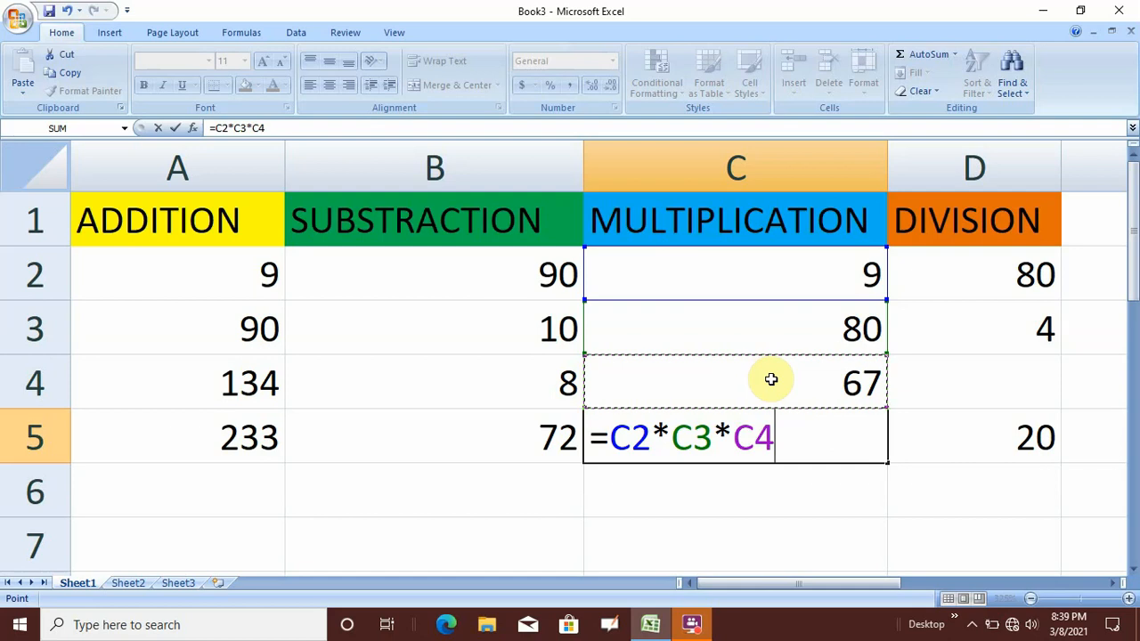
{"action": "key", "text": "Return"}
{"action": "left_click", "coordinate": [797, 438]}
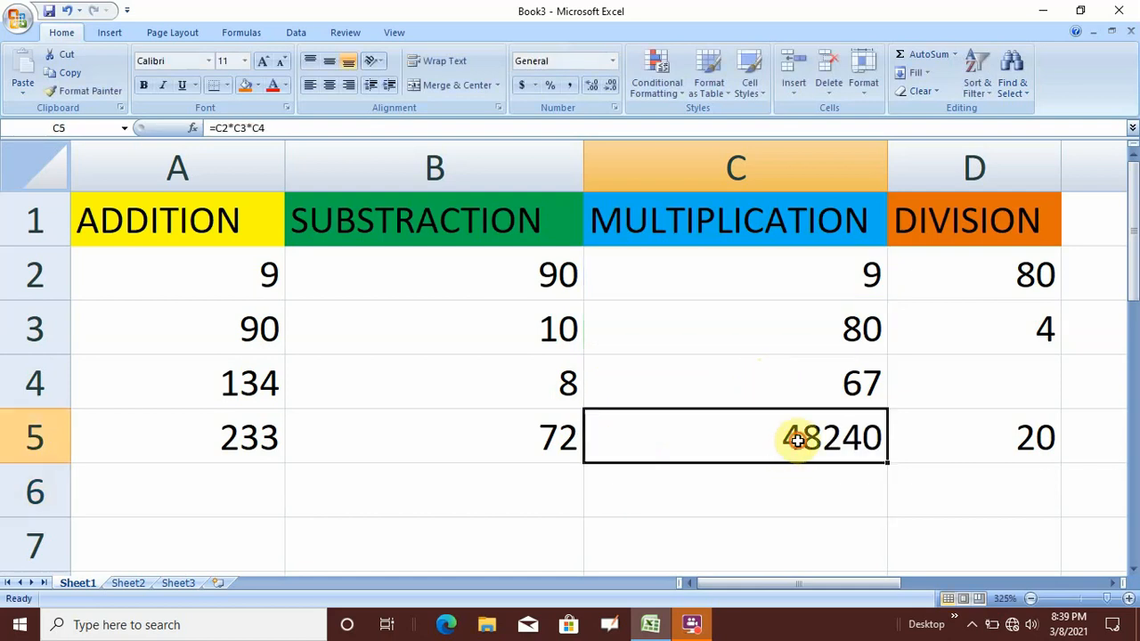
Check the DIVISION numbers in cells D2 and D3 and re-enter their quotient in cell D5 with the formula =D2/D3
{"action": "left_click", "coordinate": [1014, 269]}
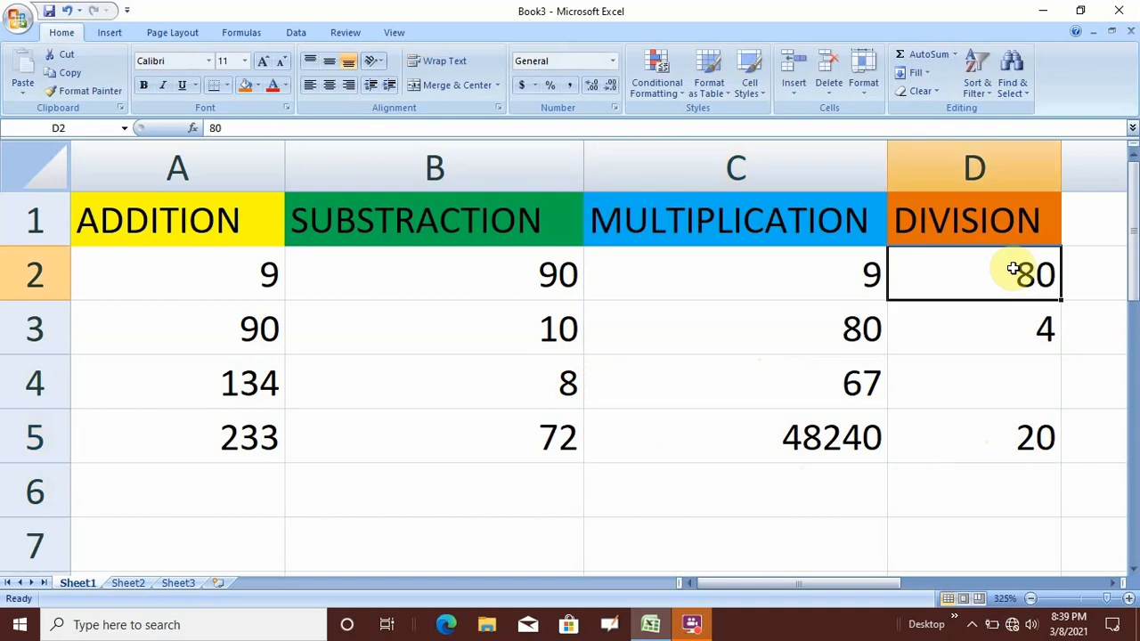
{"action": "left_click", "coordinate": [1021, 331]}
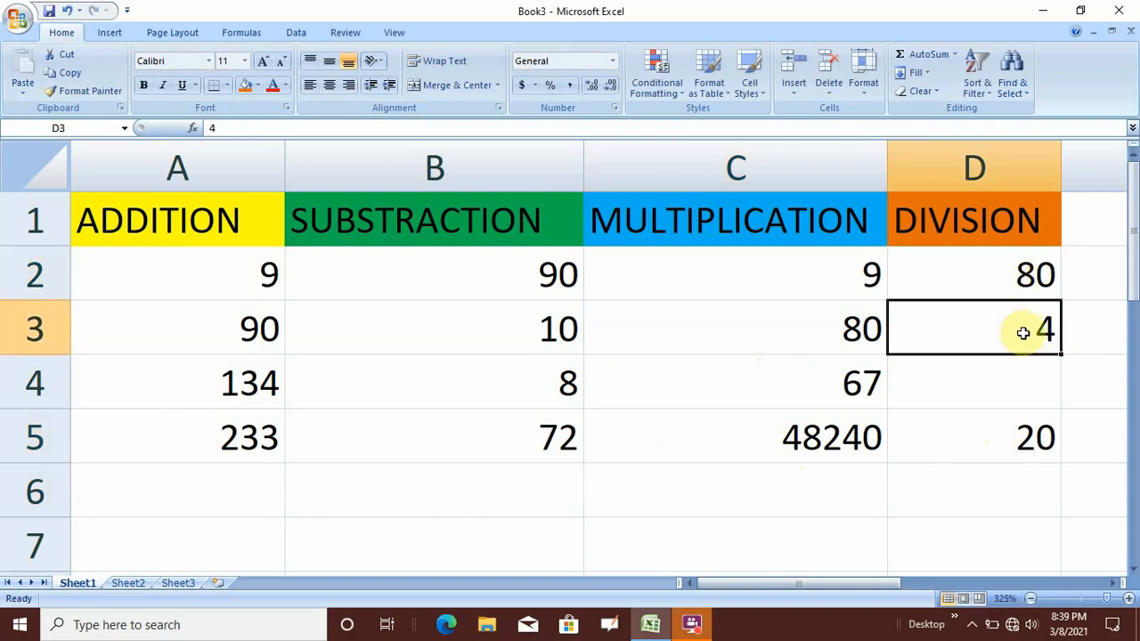
{"action": "left_click", "coordinate": [1013, 437]}
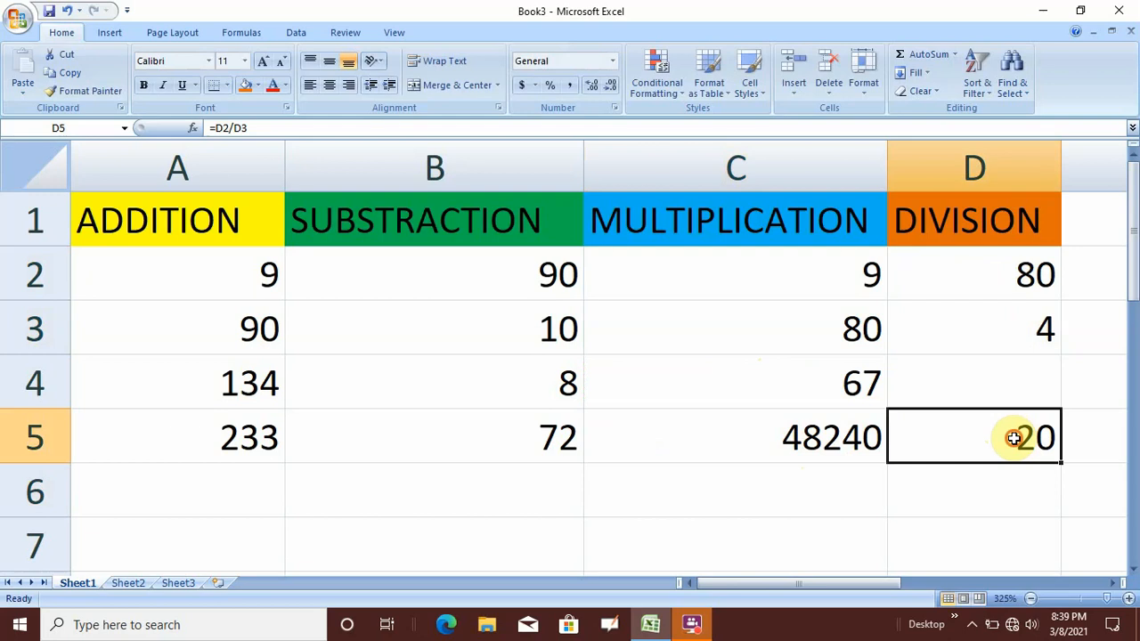
{"action": "type", "text": "="}
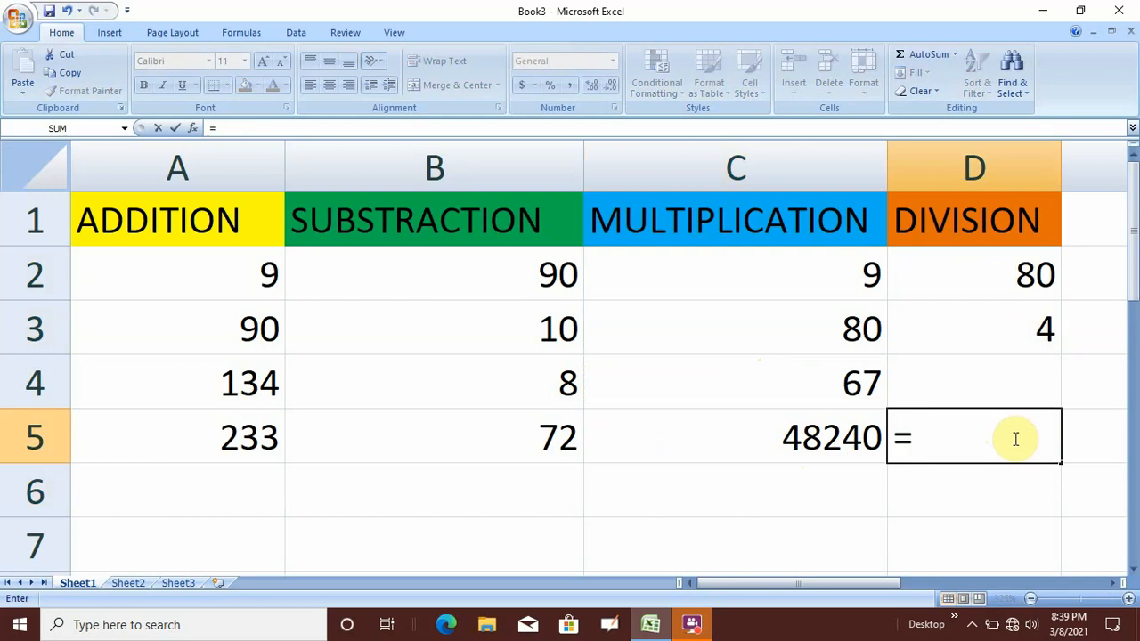
{"action": "key", "text": "Up"}
{"action": "key", "text": "Up"}
{"action": "key", "text": "Up"}
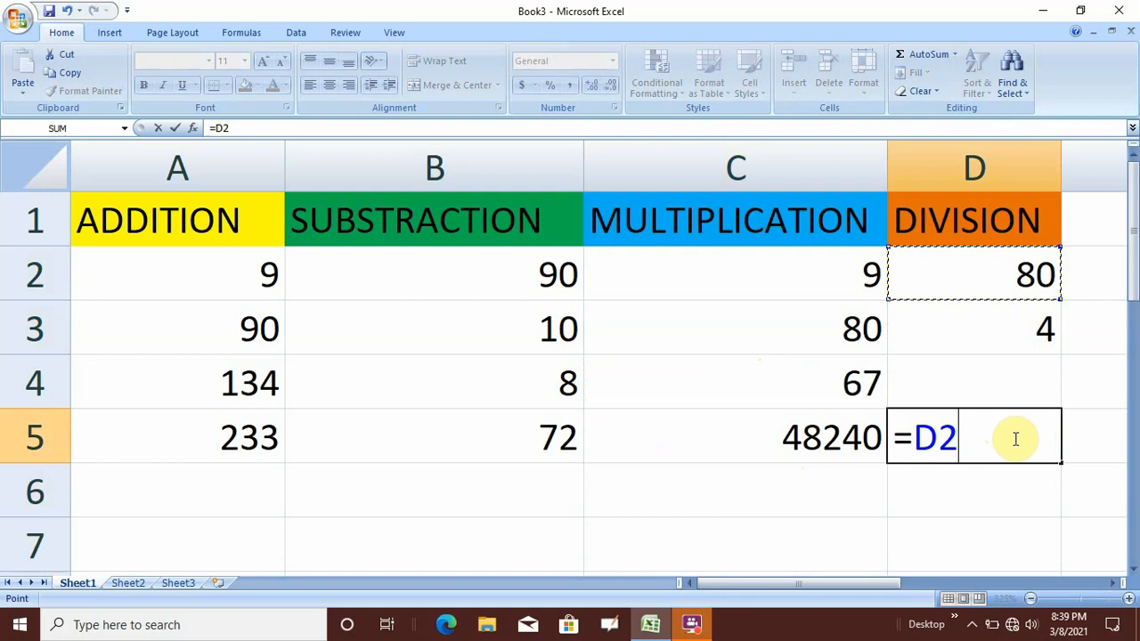
{"action": "type", "text": "/"}
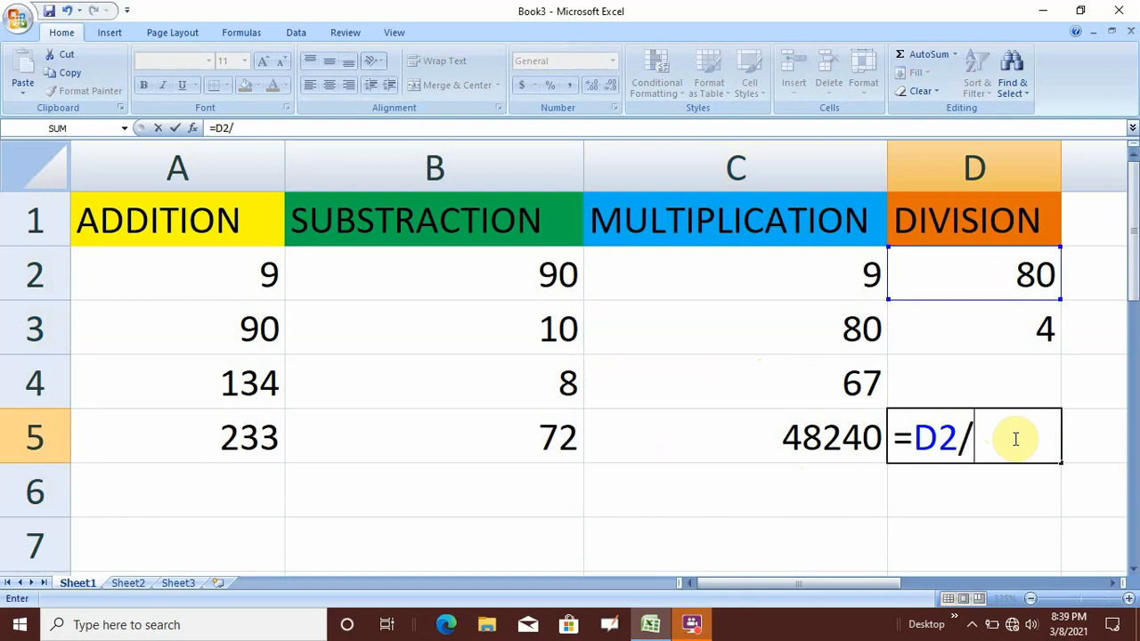
{"action": "left_click", "coordinate": [1008, 329]}
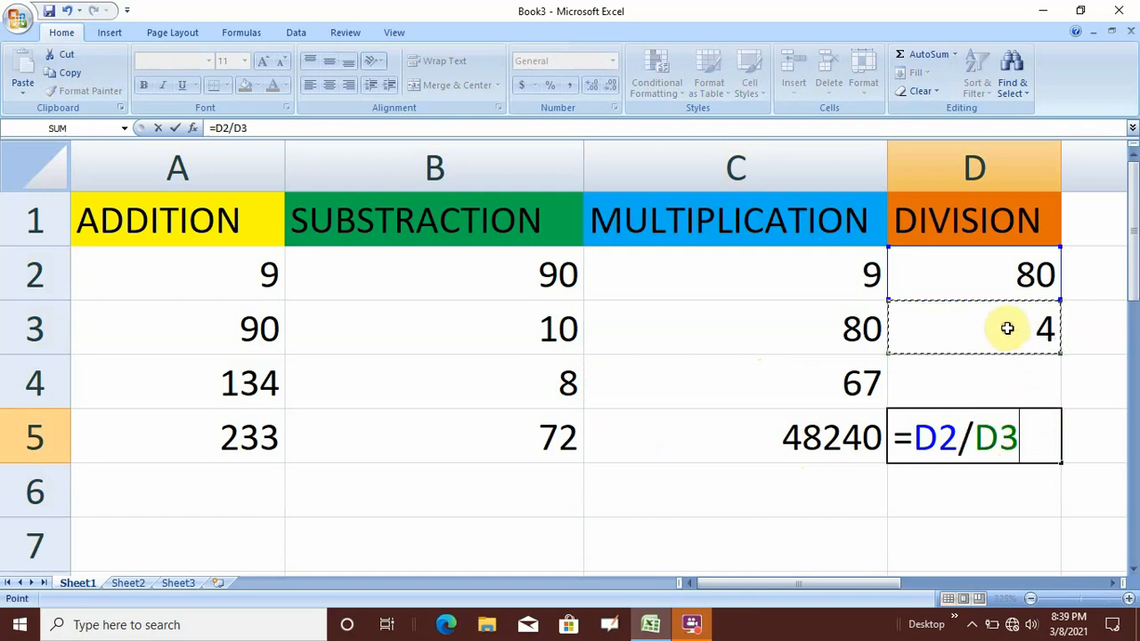
{"action": "key", "text": "Return"}
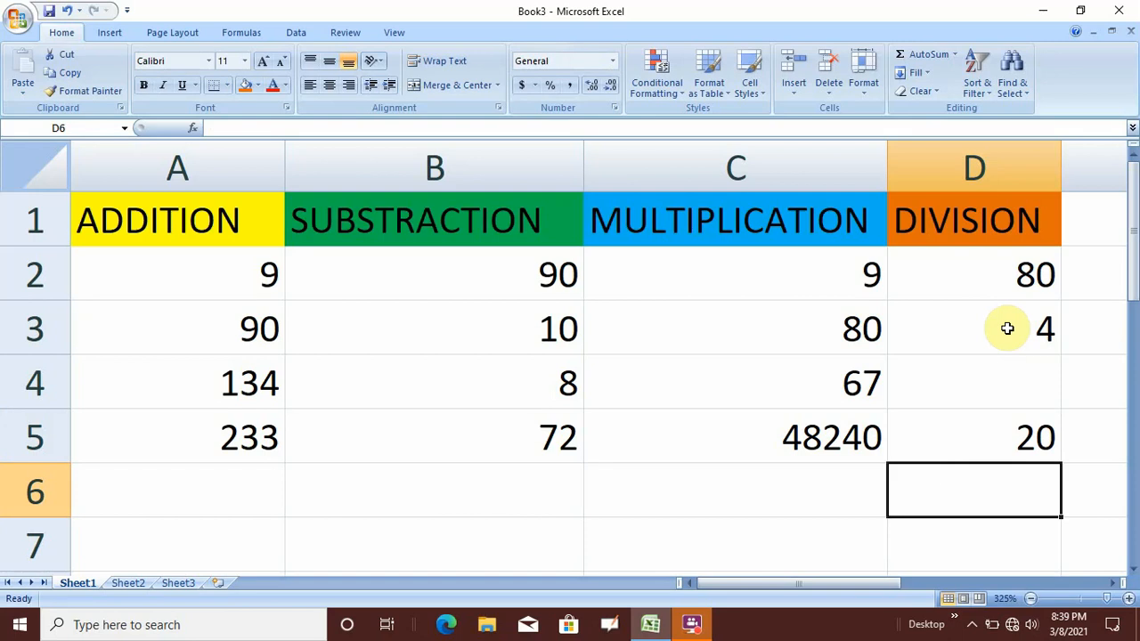
Enter the number 8 in cell A11 and 9 in cell B11, in the empty area below the table
{"action": "scroll", "coordinate": [300, 502], "scroll_direction": "down", "scroll_amount": 1}
{"action": "scroll", "coordinate": [295, 504], "scroll_direction": "up", "scroll_amount": 1}
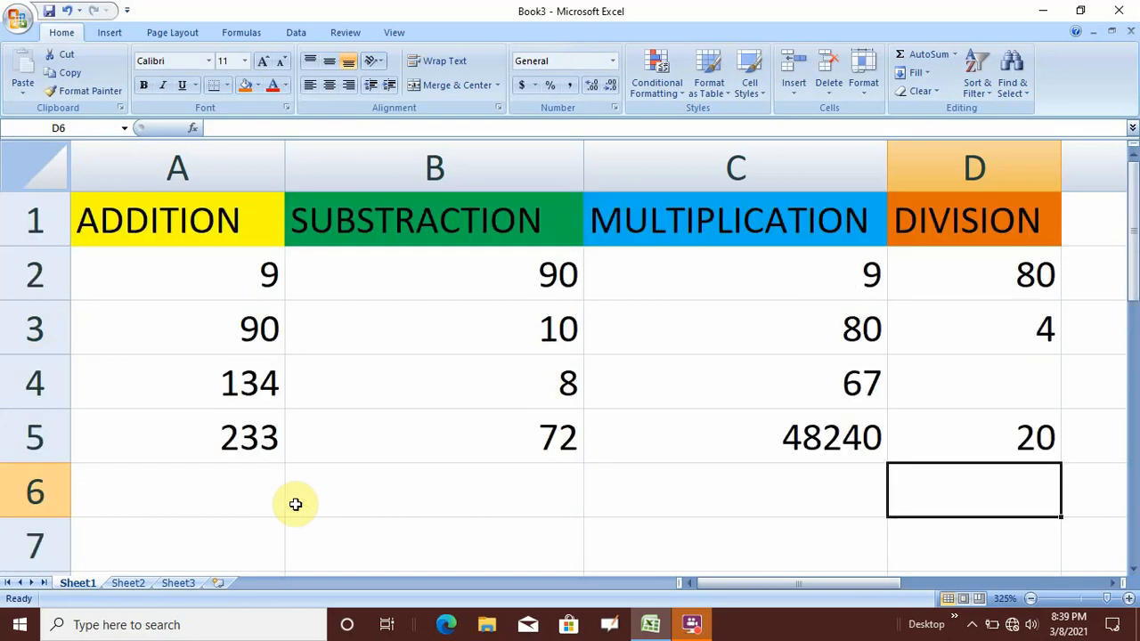
{"action": "scroll", "coordinate": [296, 505], "scroll_direction": "down", "scroll_amount": 3}
{"action": "left_click", "coordinate": [254, 273]}
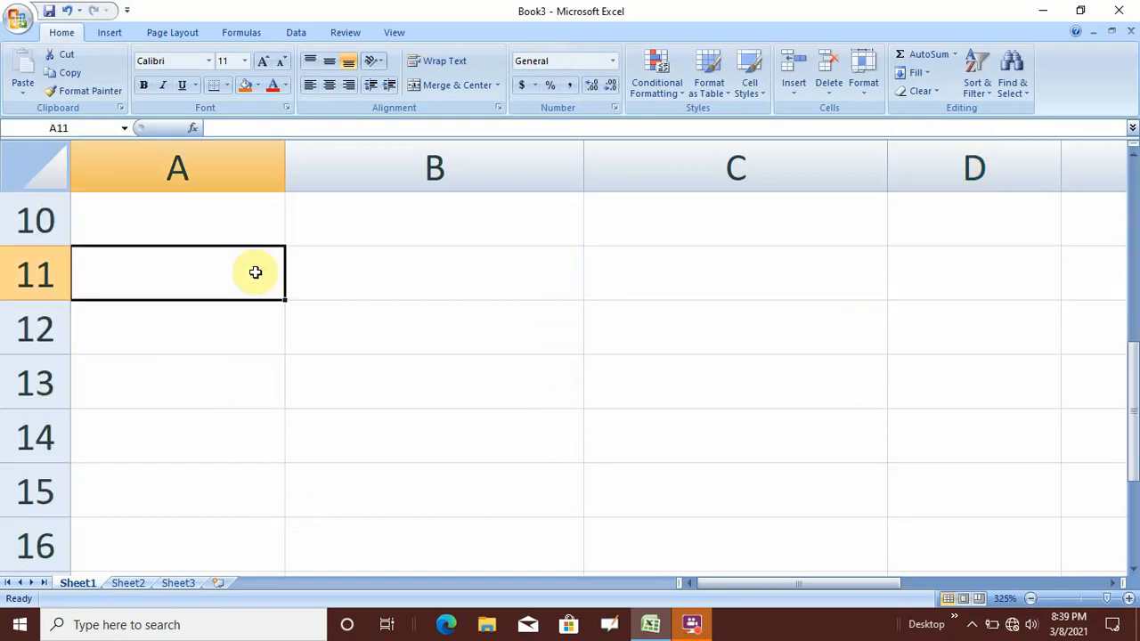
{"action": "type", "text": "8"}
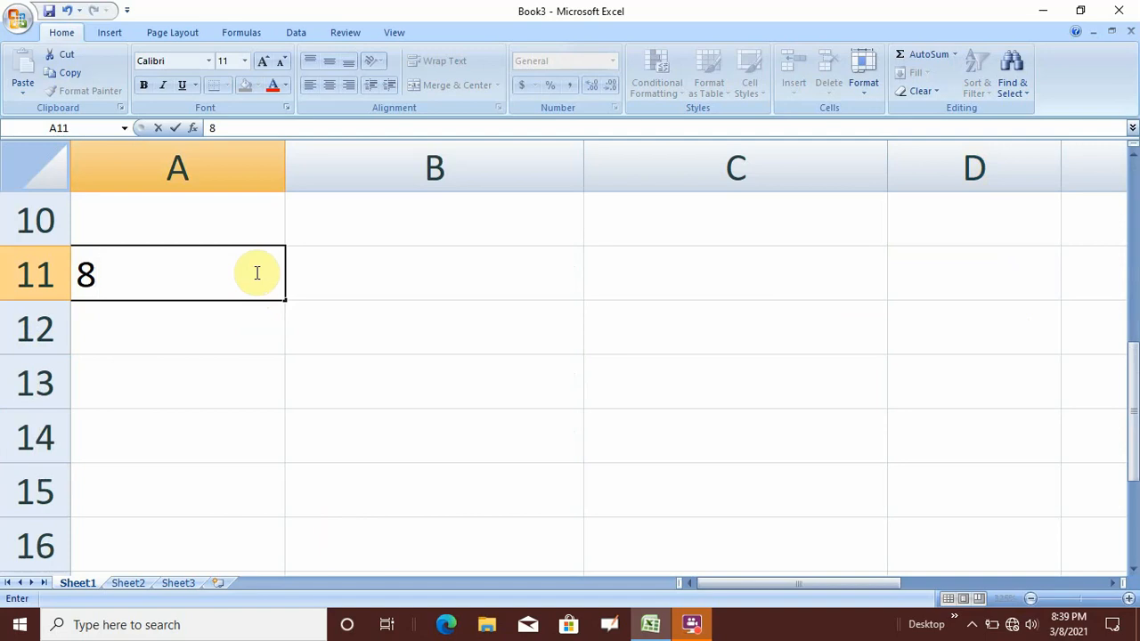
{"action": "key", "text": "Tab"}
{"action": "type", "text": "9"}
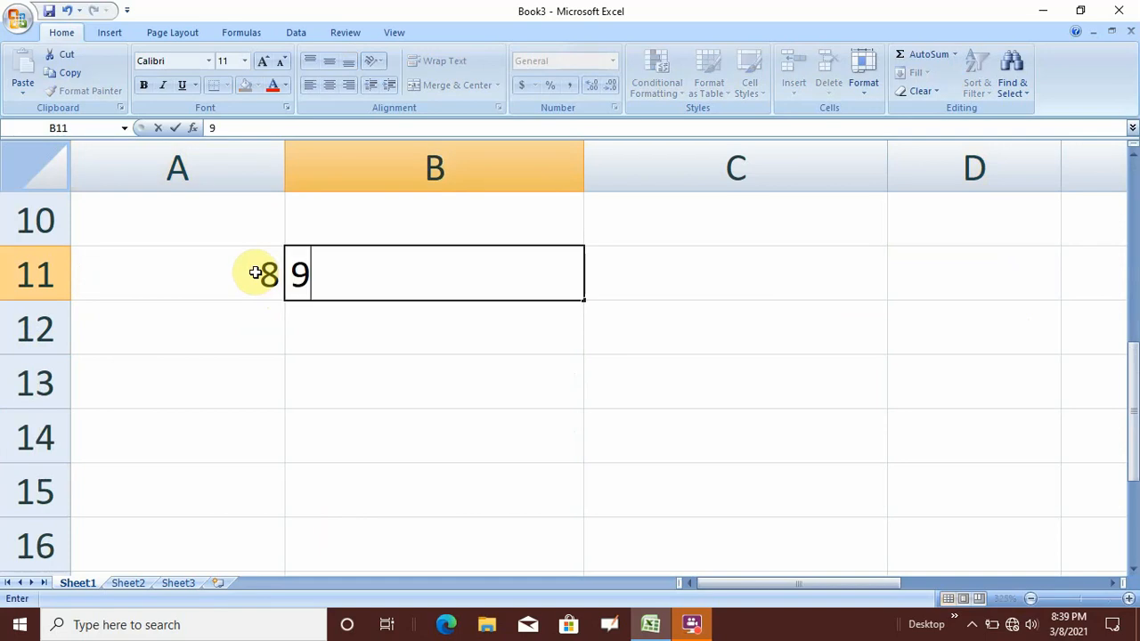
{"action": "key", "text": "Tab"}
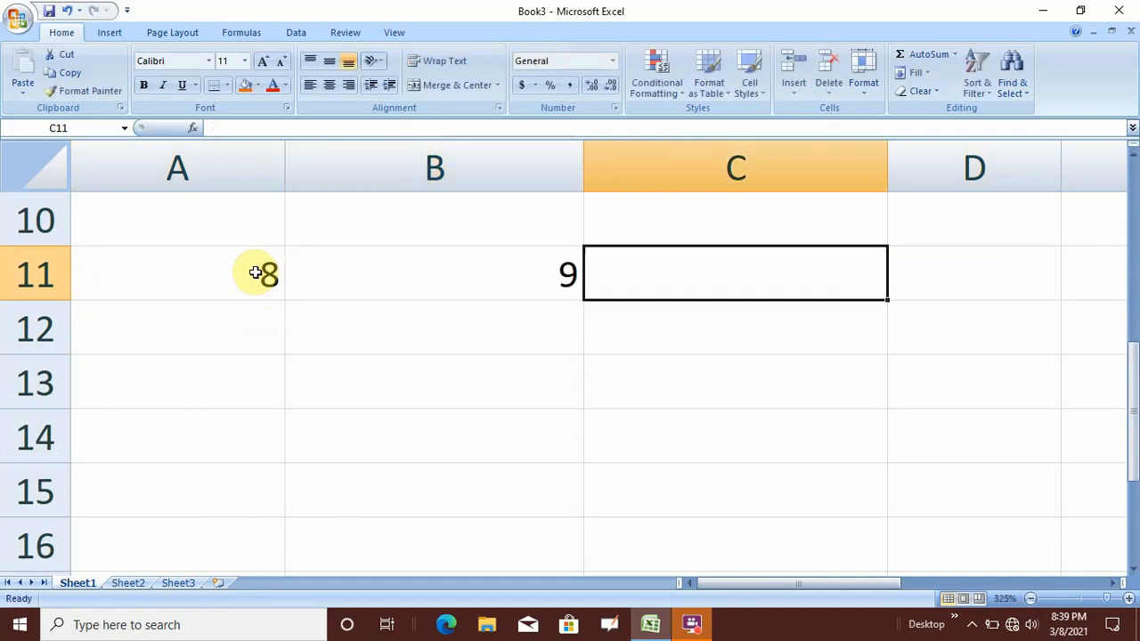
Total the two side-by-side numbers in cell B13 with the formula =SUM(A11:B11), and clear that cell again
{"action": "key", "text": "Down"}
{"action": "key", "text": "Down"}
{"action": "key", "text": "Left"}
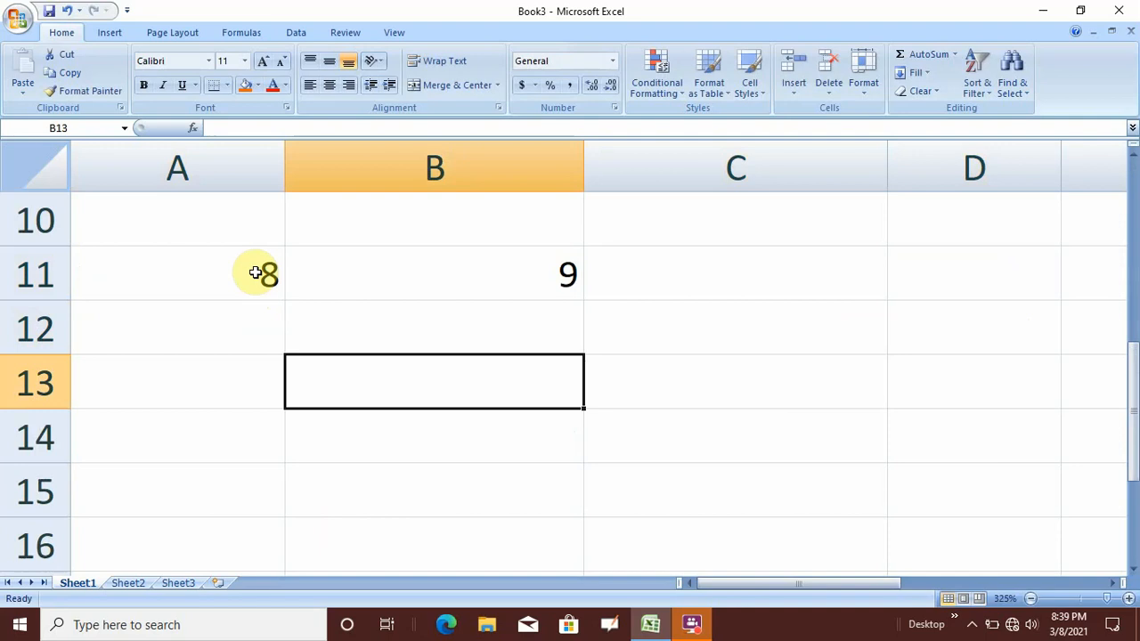
{"action": "type", "text": "="}
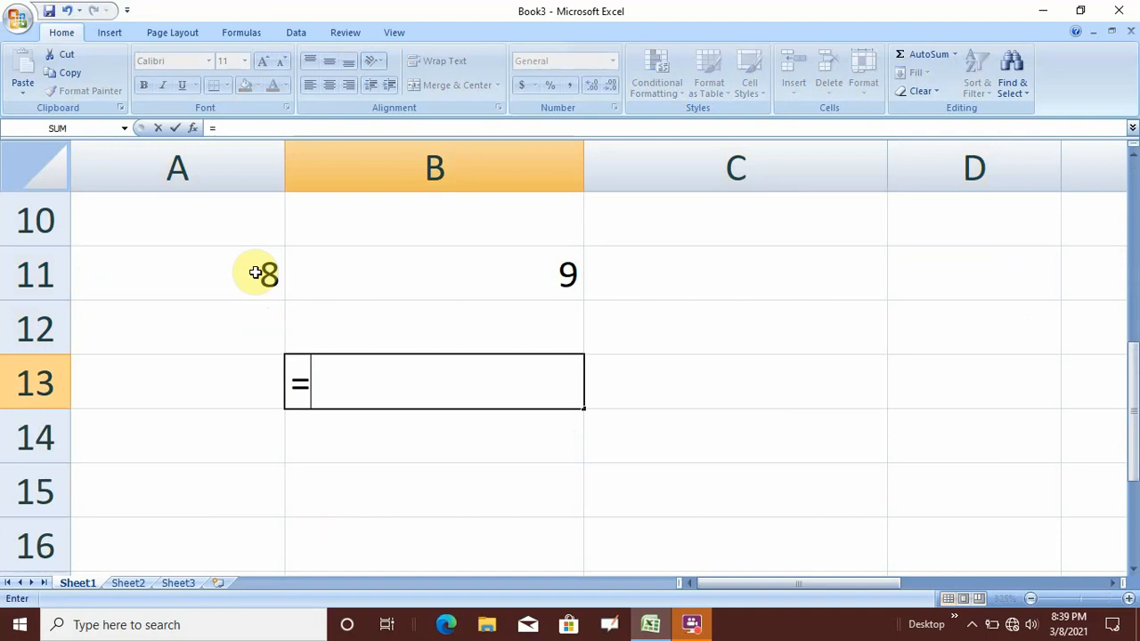
{"action": "type", "text": "SUM"}
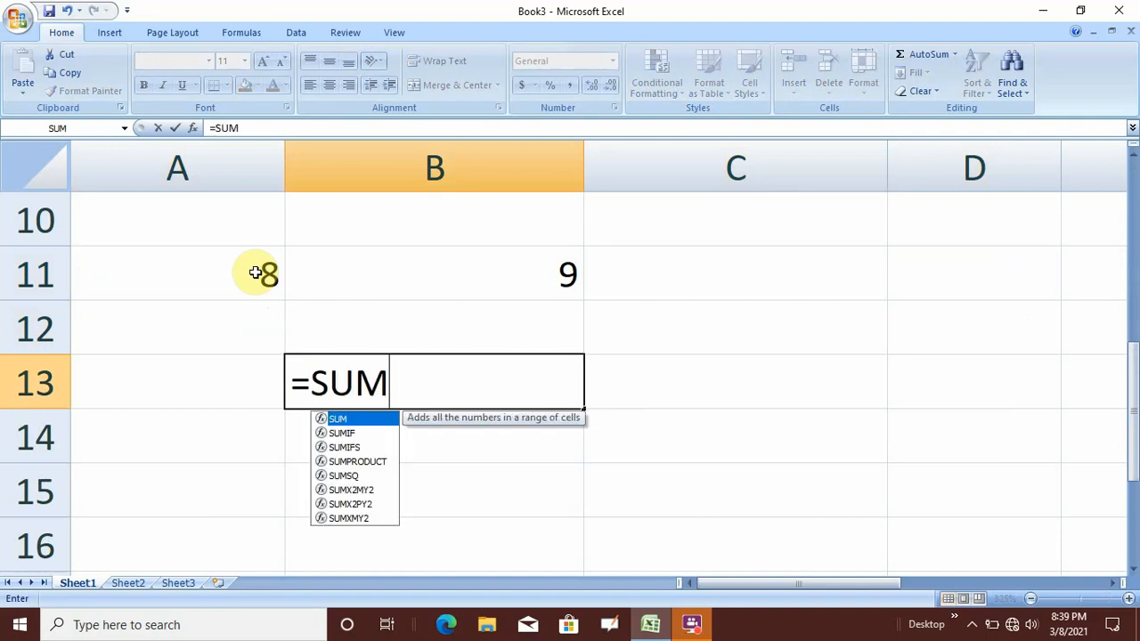
{"action": "type", "text": "("}
{"action": "left_click", "coordinate": [256, 273]}
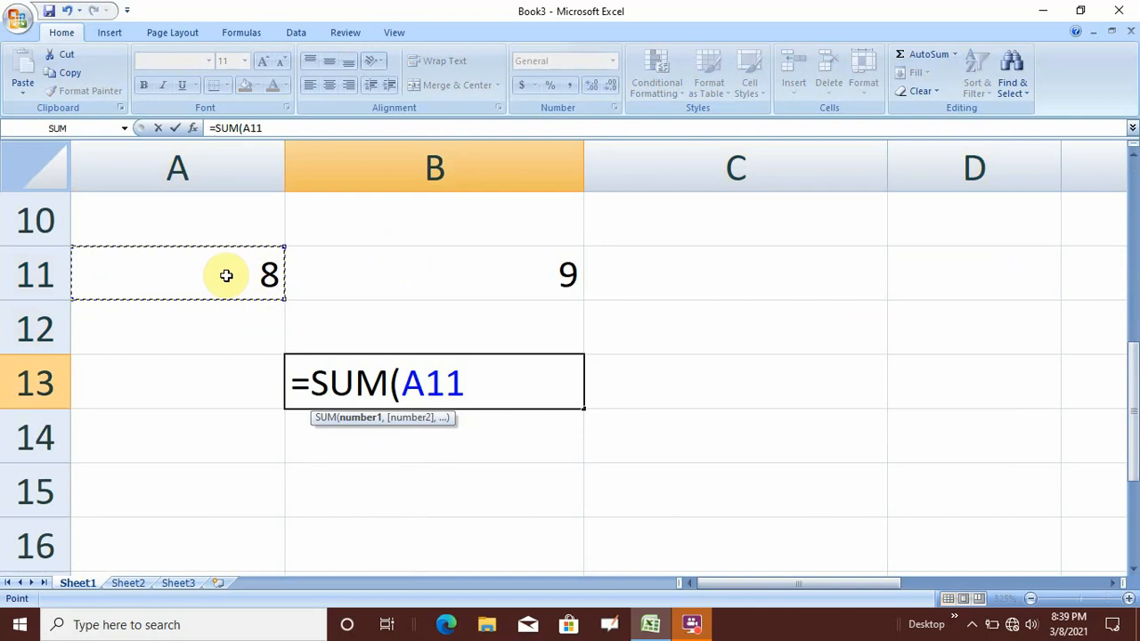
{"action": "left_click_drag", "start_coordinate": [226, 274], "coordinate": [385, 276]}
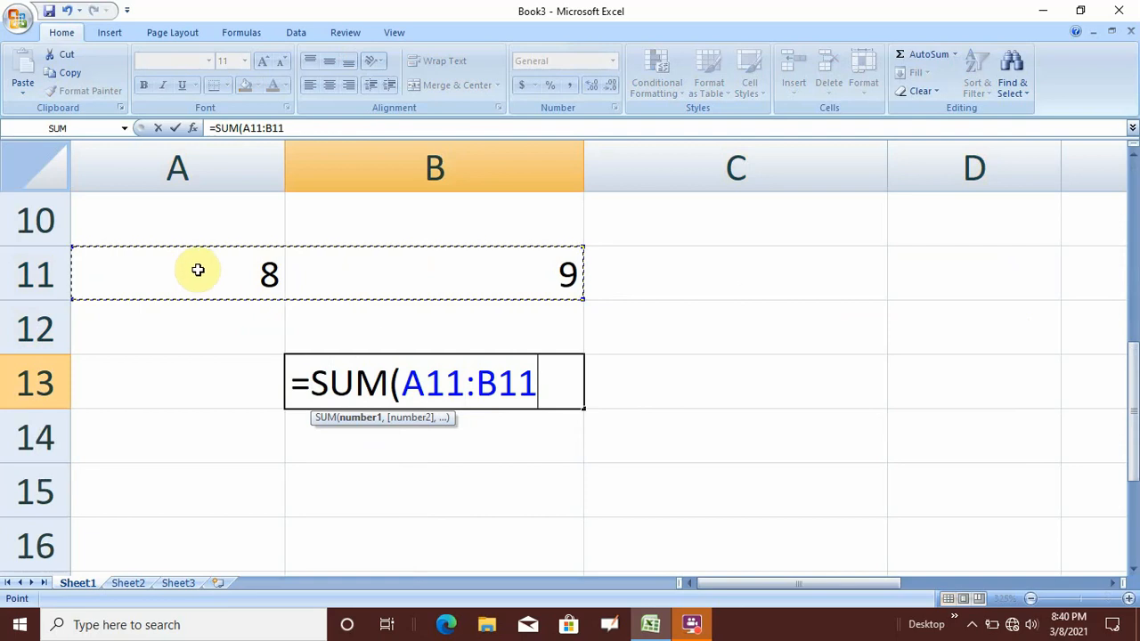
{"action": "key", "text": "Return"}
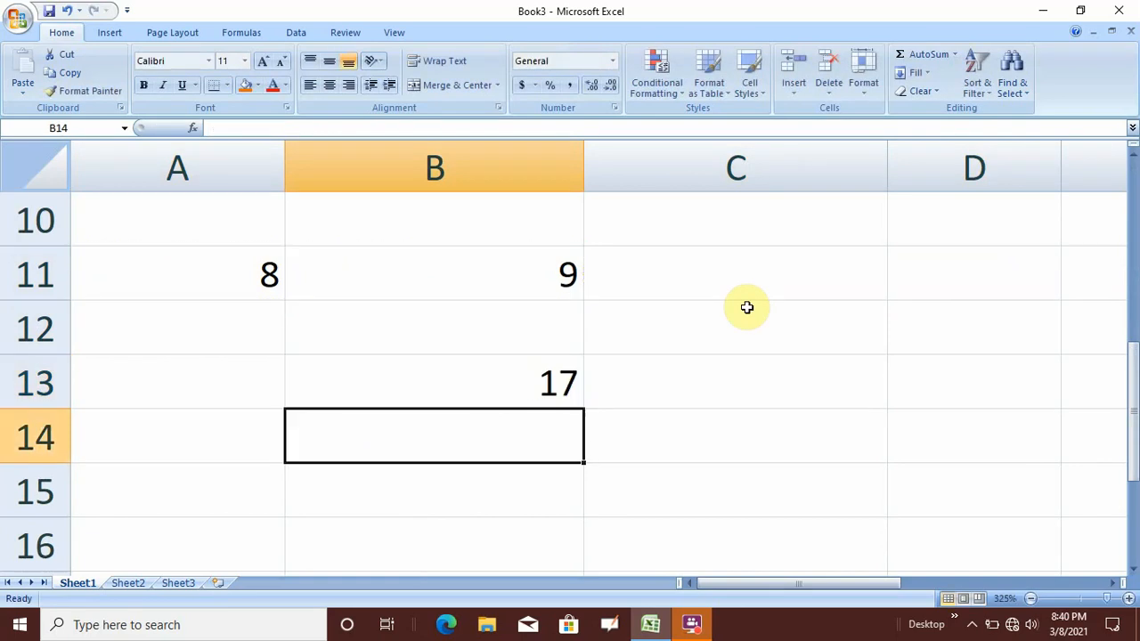
{"action": "left_click", "coordinate": [388, 378]}
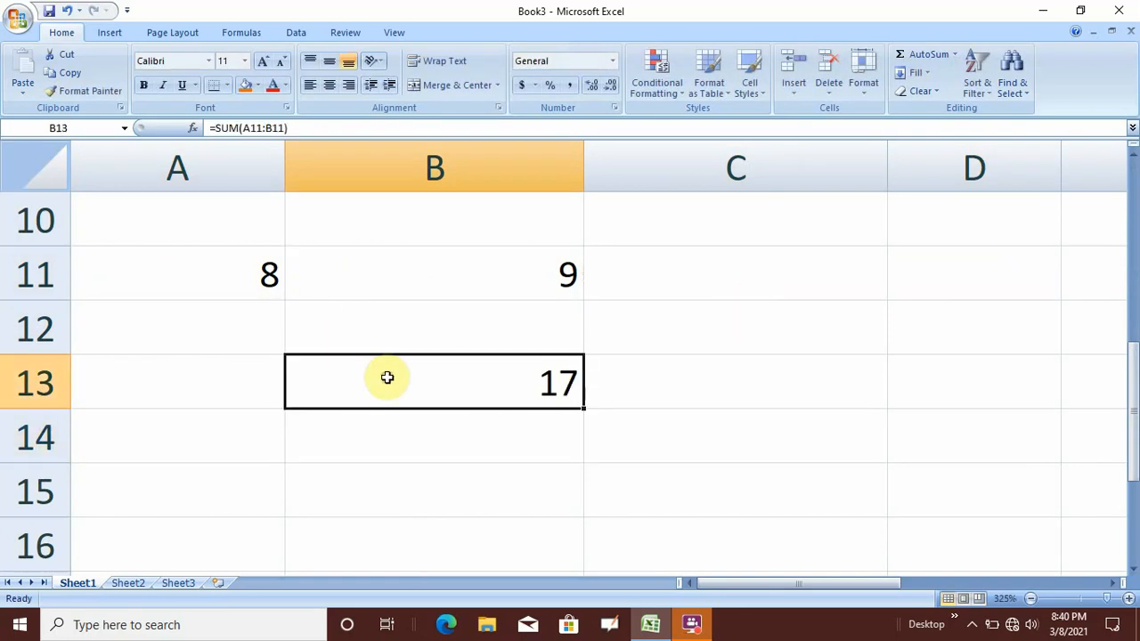
{"action": "key", "text": "Delete"}
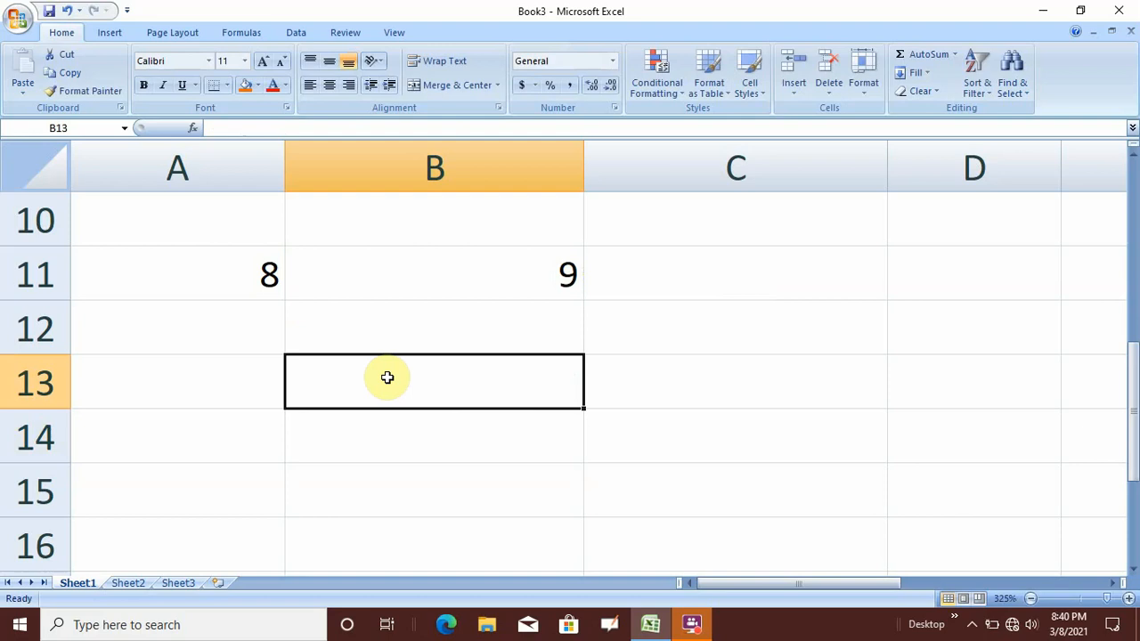
Enter the number 90 in cell A13 and 98 in cell B12 so they sit in different rows and columns
{"action": "left_click", "coordinate": [248, 280]}
{"action": "left_click", "coordinate": [256, 383]}
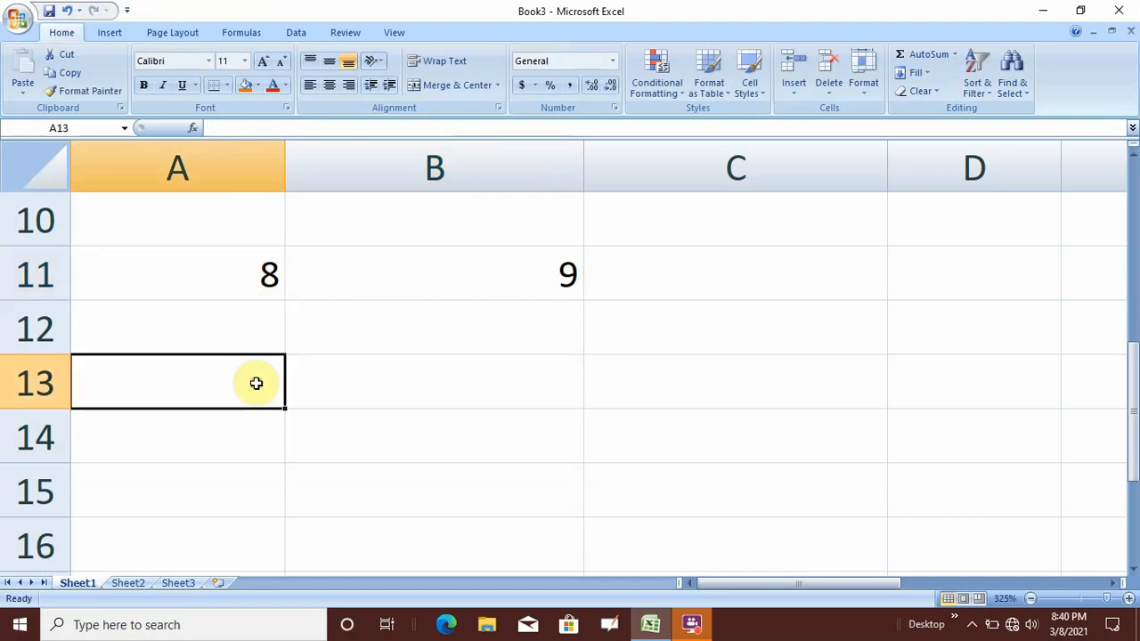
{"action": "double_click", "coordinate": [255, 383]}
{"action": "type", "text": "90"}
{"action": "key", "text": "Tab"}
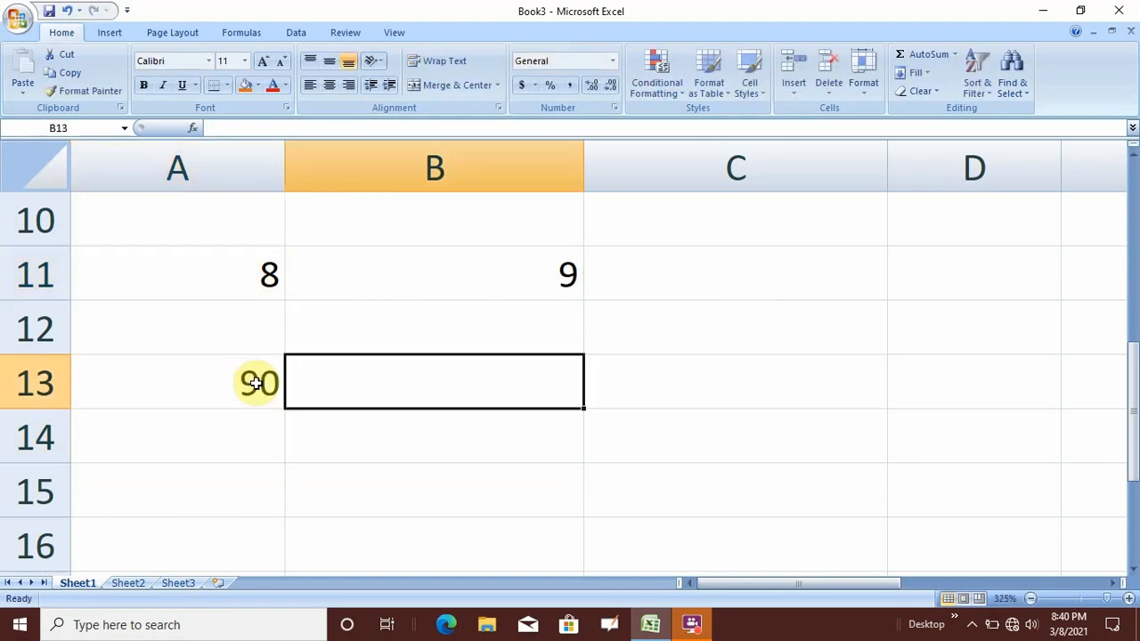
{"action": "key", "text": "shift+Up"}
{"action": "key", "text": "Up"}
{"action": "key", "text": "Down"}
{"action": "key", "text": "Right"}
{"action": "key", "text": "Up"}
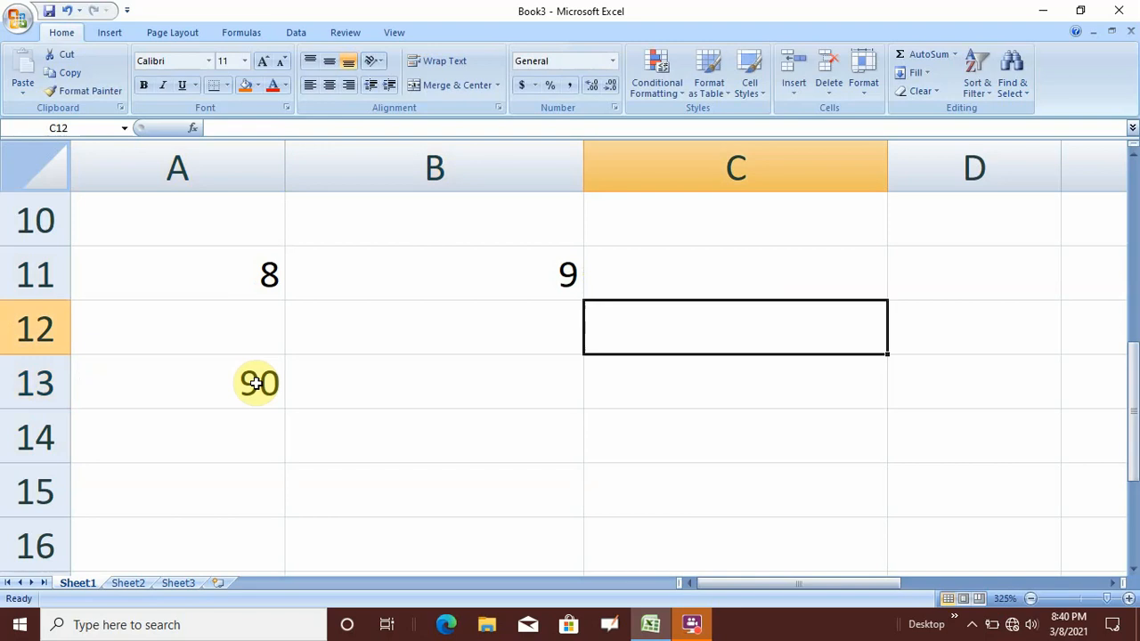
{"action": "key", "text": "Left"}
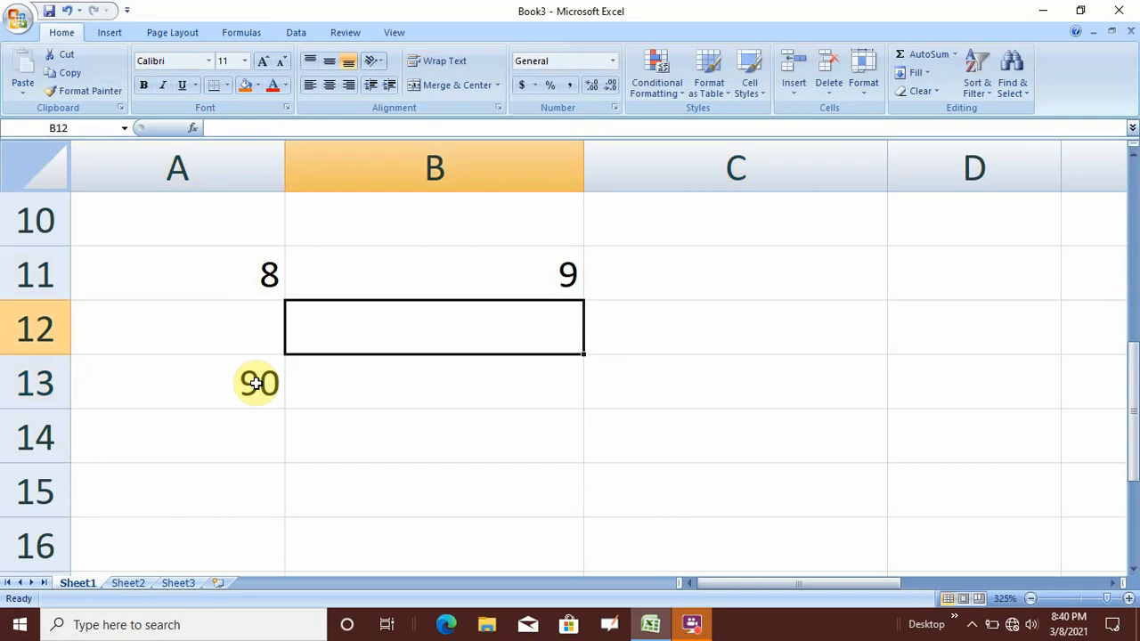
{"action": "type", "text": "98"}
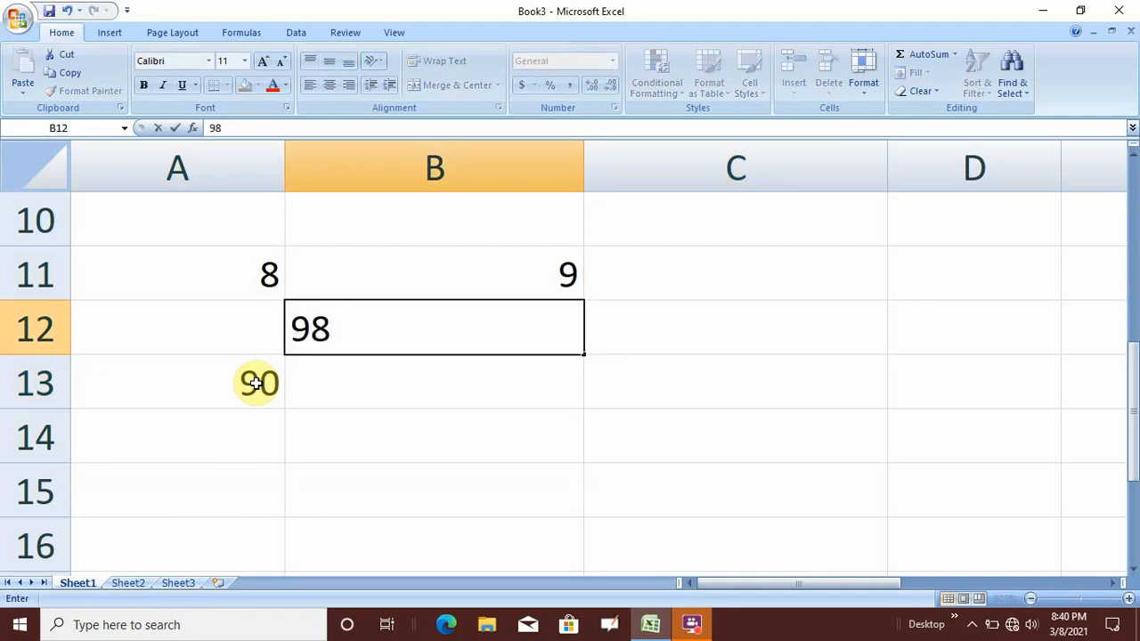
{"action": "key", "text": "Return"}
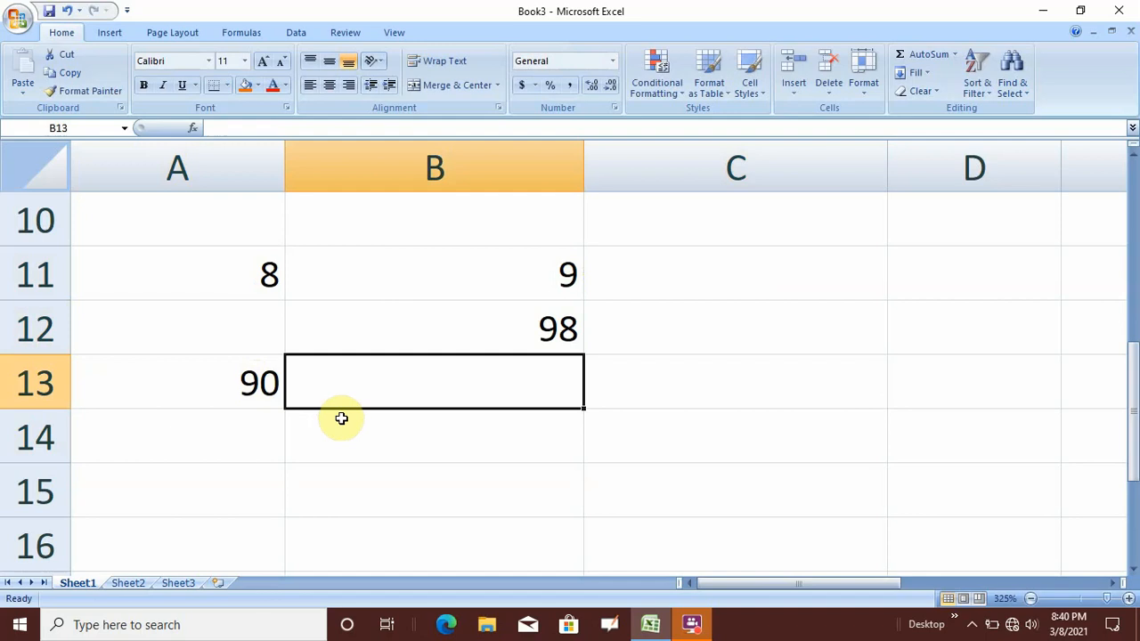
Clear cells A11 and B11 and subtract the two remaining numbers in cell B13 with the formula =B12-A13
{"action": "left_click_drag", "start_coordinate": [175, 268], "coordinate": [497, 262]}
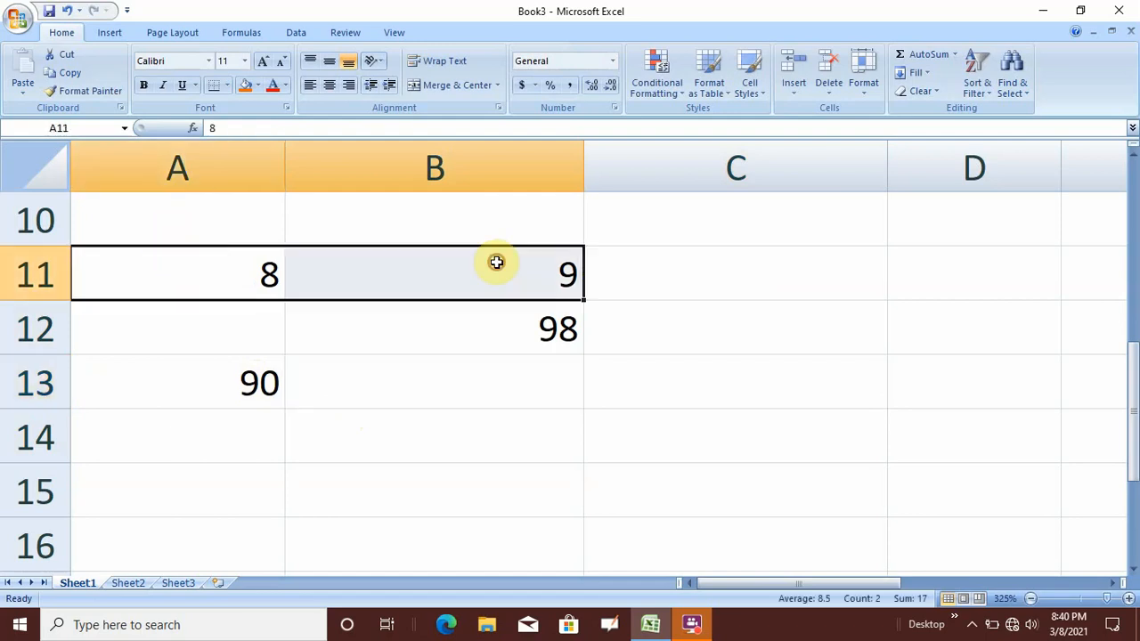
{"action": "key", "text": "Delete"}
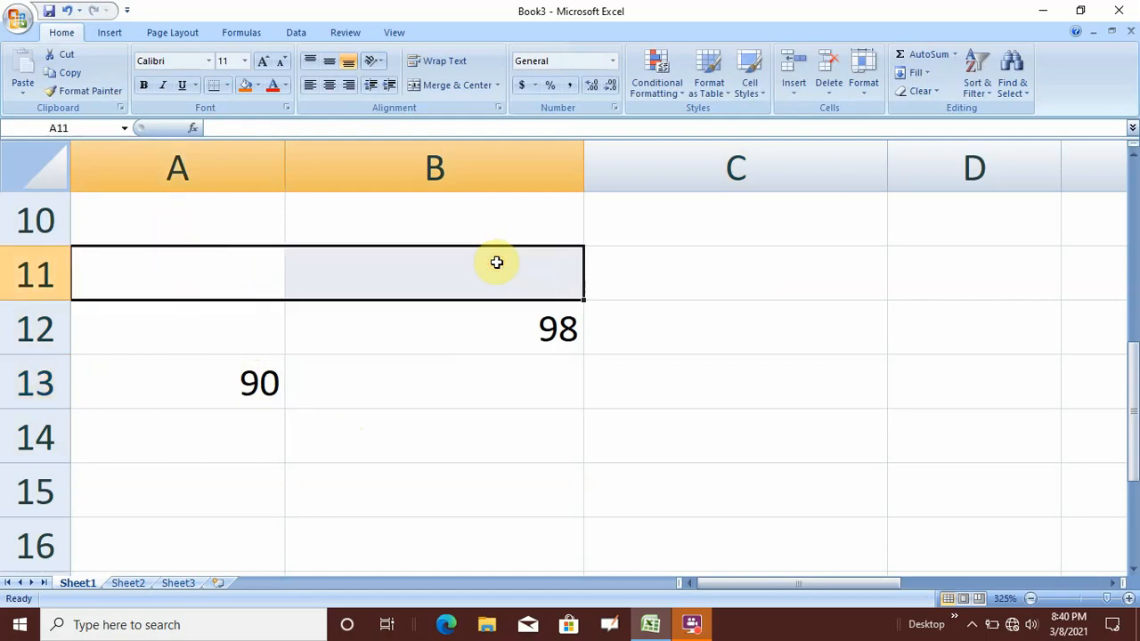
{"action": "left_click", "coordinate": [485, 378]}
{"action": "type", "text": "="}
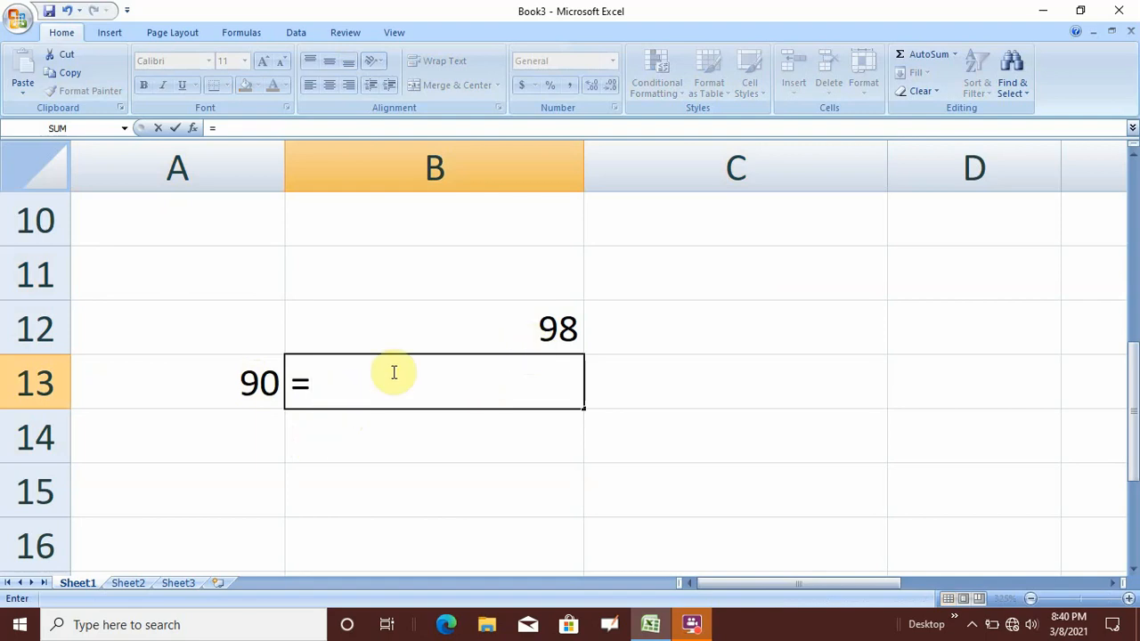
{"action": "left_click", "coordinate": [484, 315]}
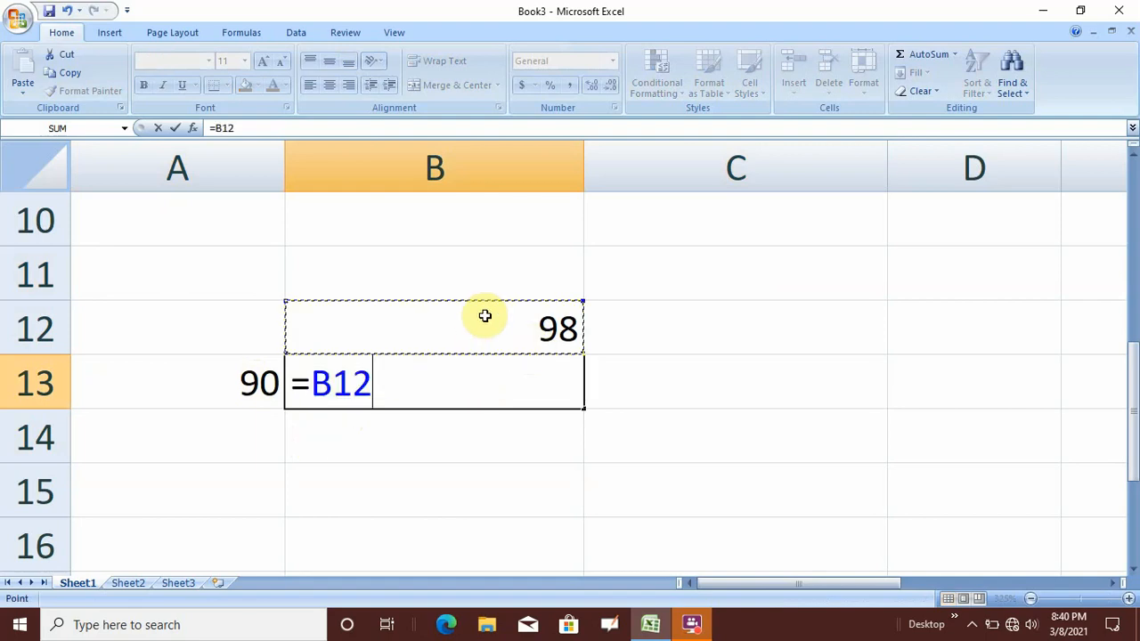
{"action": "type", "text": "-"}
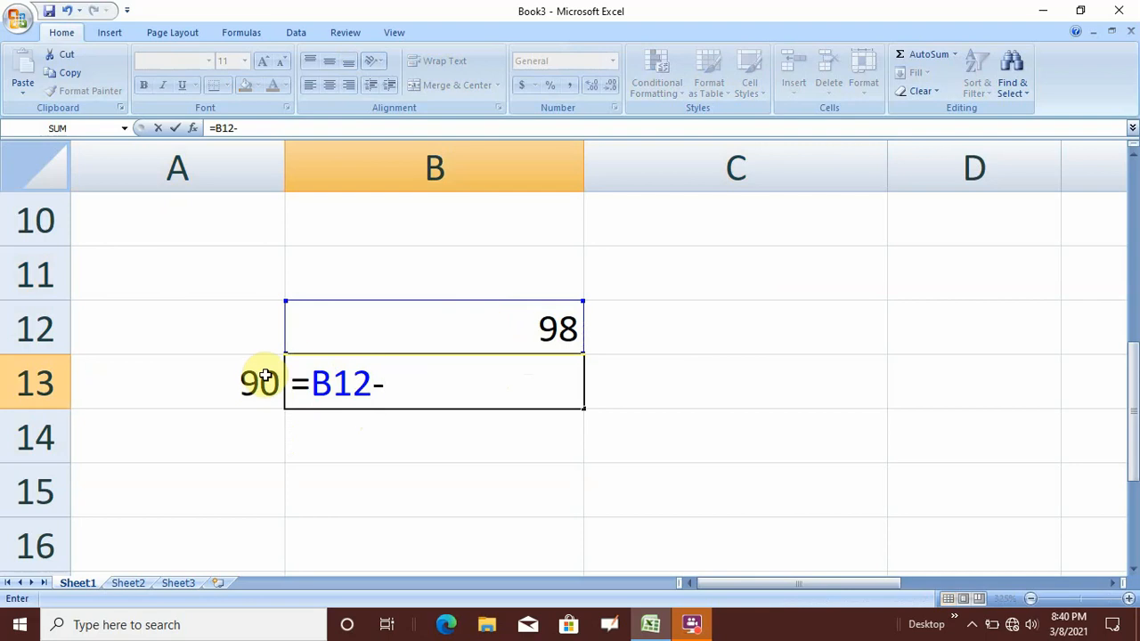
{"action": "left_click", "coordinate": [229, 383]}
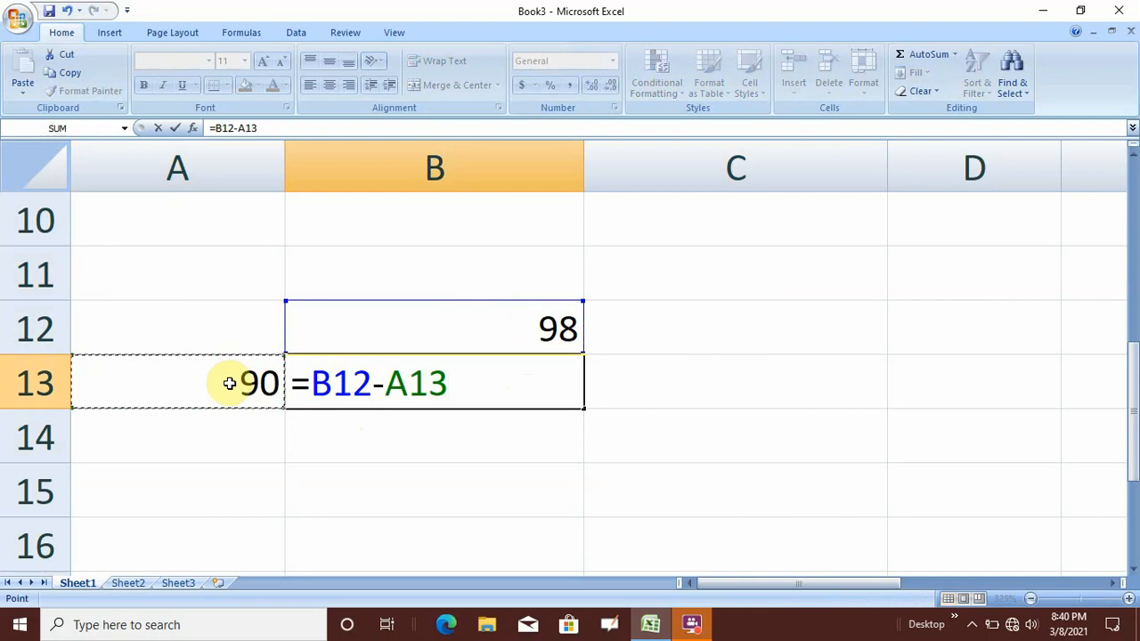
{"action": "key", "text": "Return"}
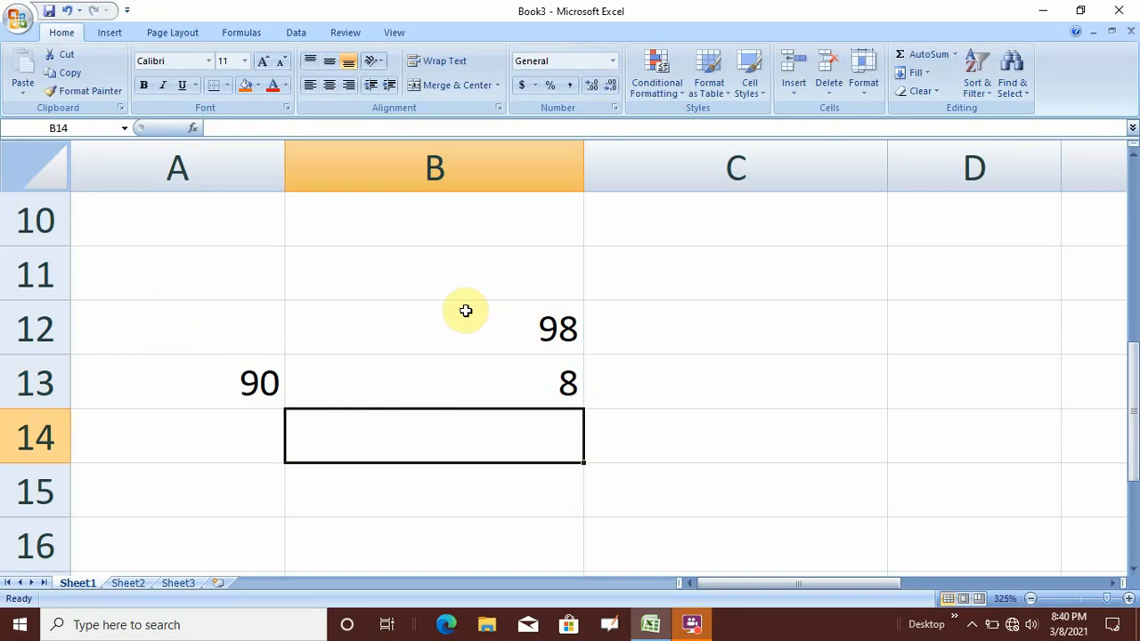
Review the subtraction formula in cell B13 and the cells it refers to, leaving it as it is
{"action": "left_click", "coordinate": [392, 380]}
{"action": "double_click", "coordinate": [391, 380]}
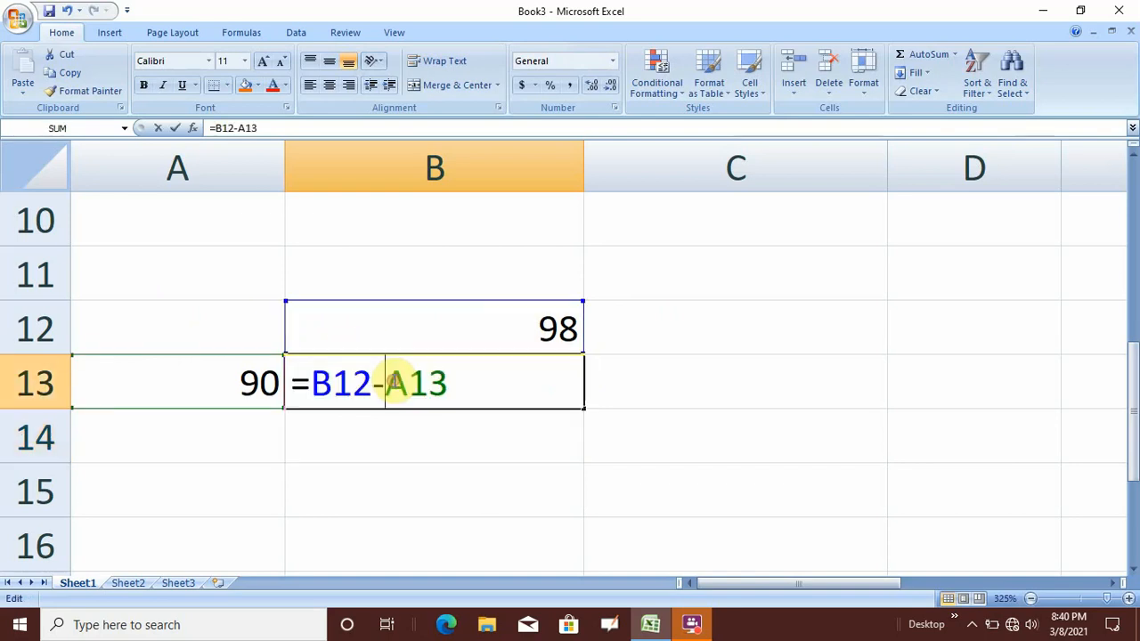
{"action": "left_click_drag", "start_coordinate": [271, 126], "coordinate": [214, 131]}
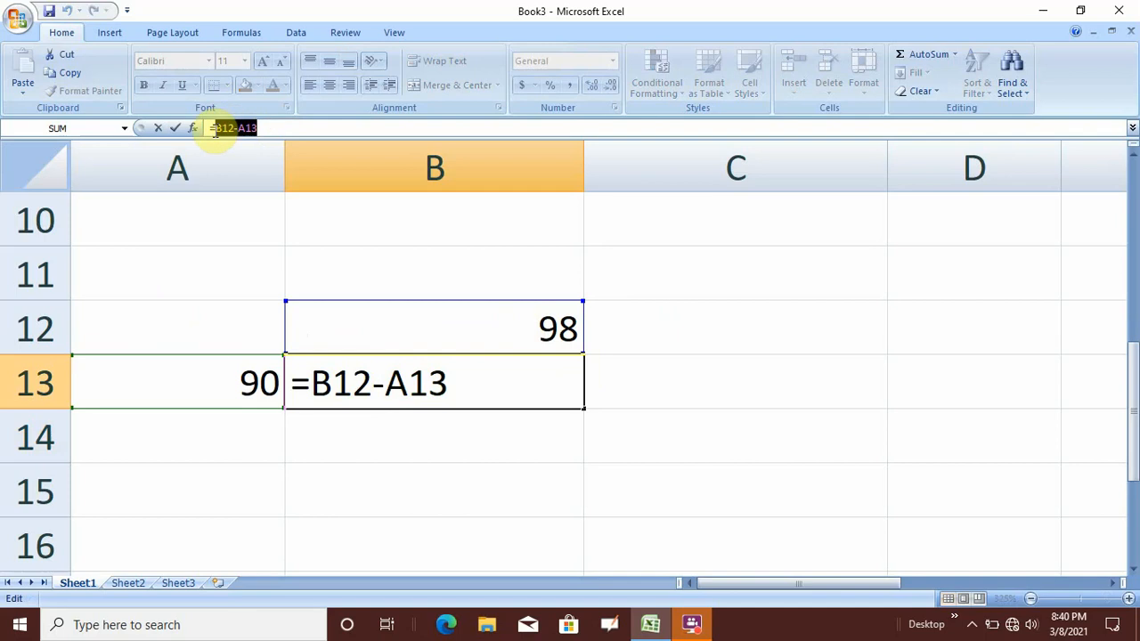
{"action": "key", "text": "Return"}
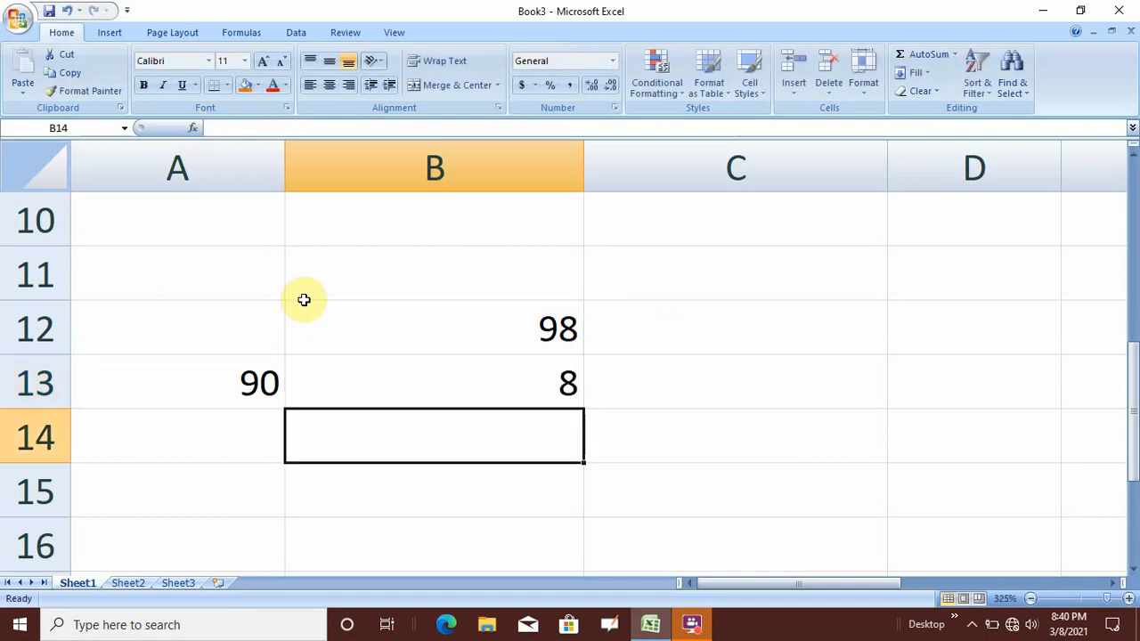
{"action": "scroll", "coordinate": [349, 339], "scroll_direction": "up", "scroll_amount": 3}
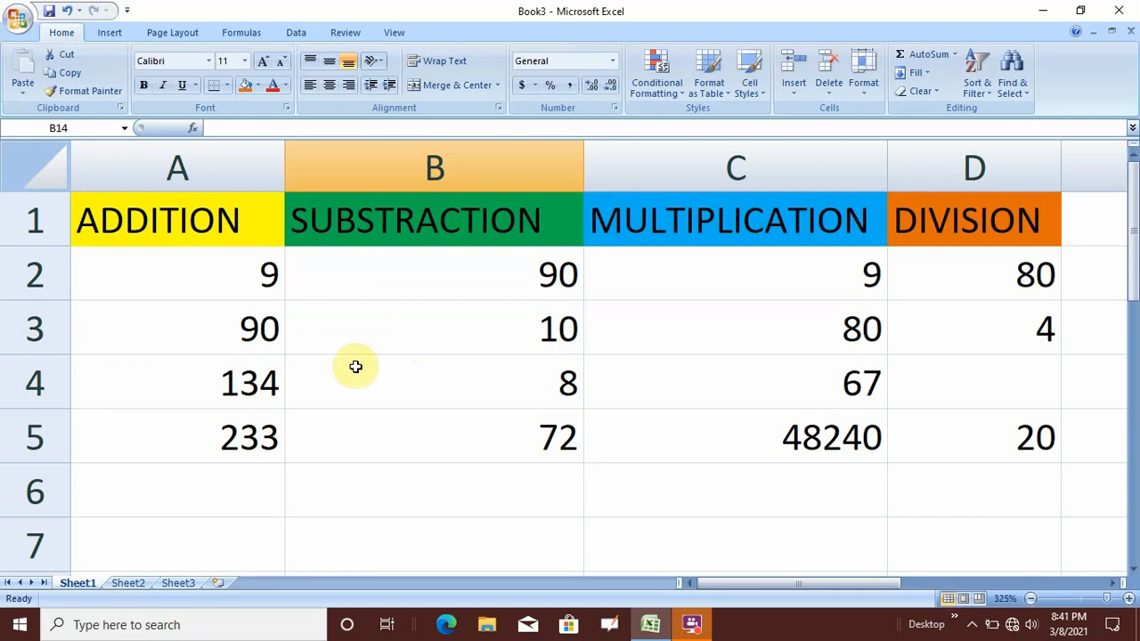
{"action": "left_click", "coordinate": [702, 631]}
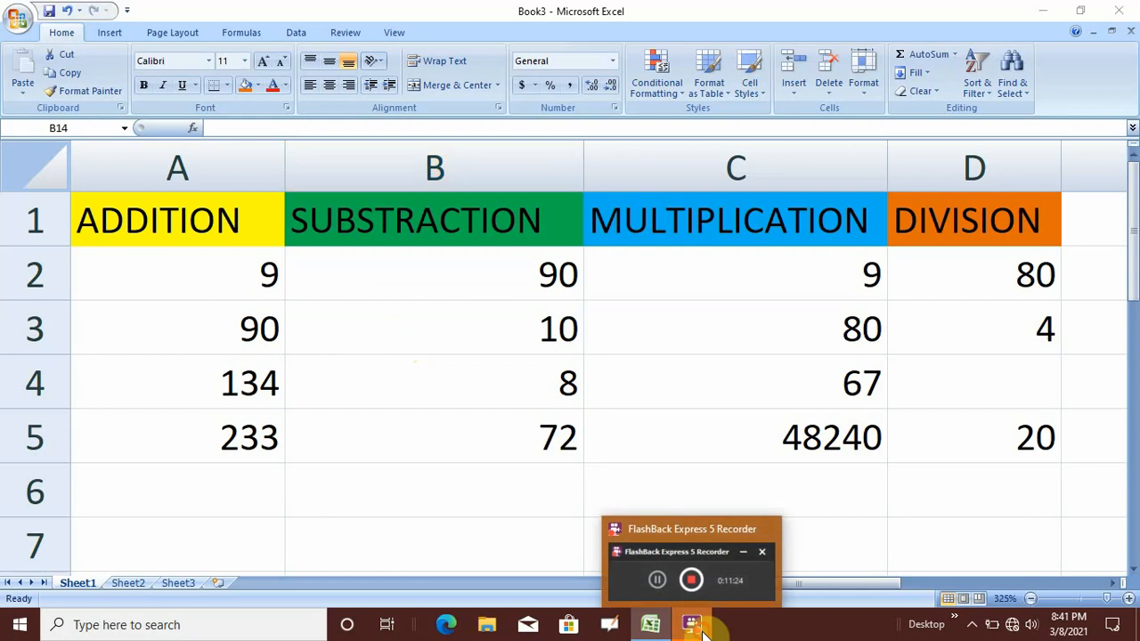